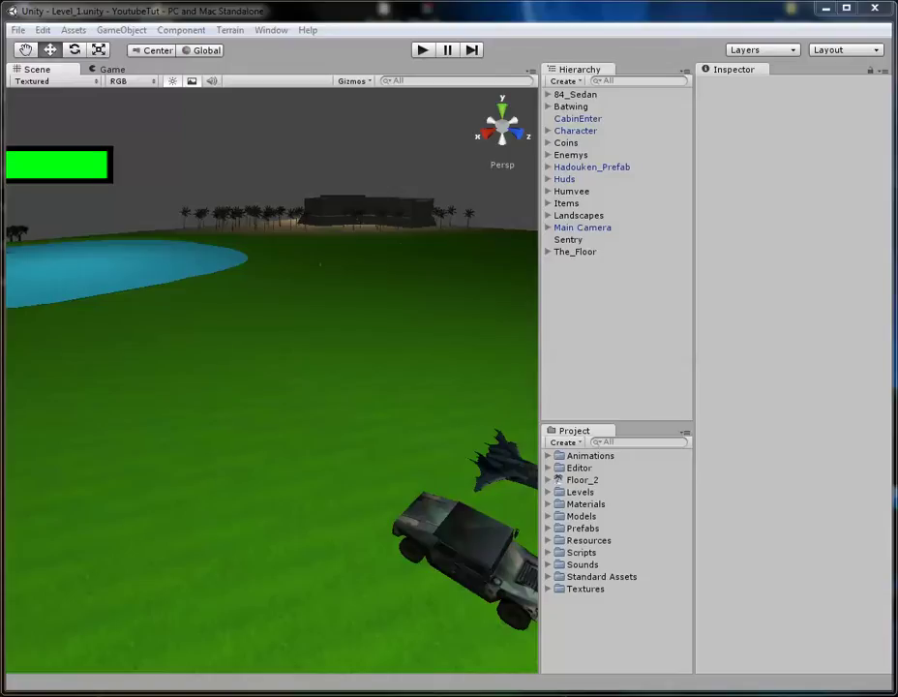
# Start play mode, run the character past the enemies and coins to the Batwing, and board it
pyautogui.hotkey('ctrl', 'p')
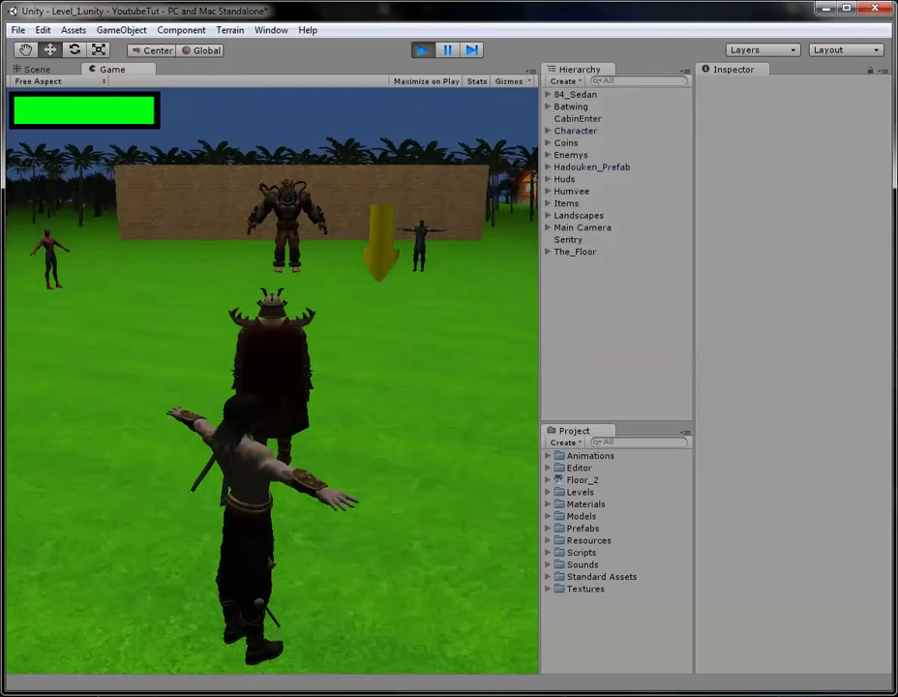
pyautogui.press('w')
pyautogui.press('a')
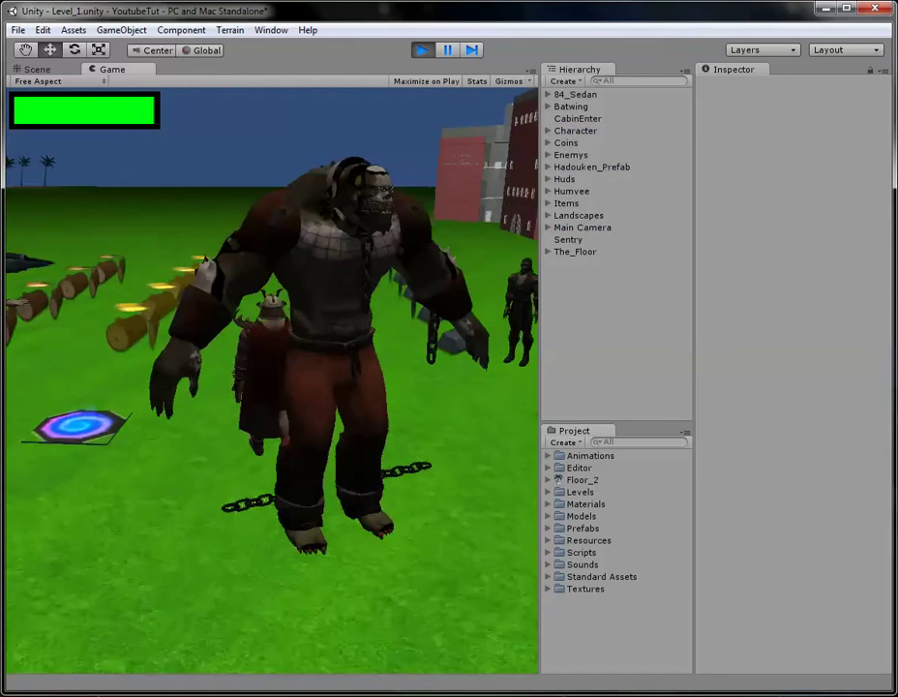
pyautogui.press('w')
pyautogui.press('a')
pyautogui.press('d')
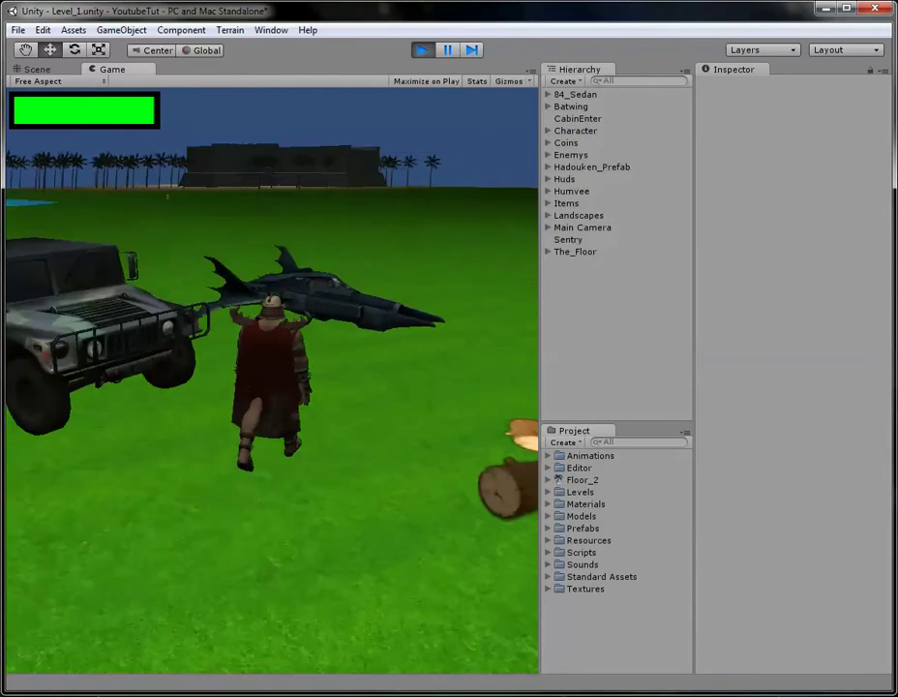
pyautogui.press('e')
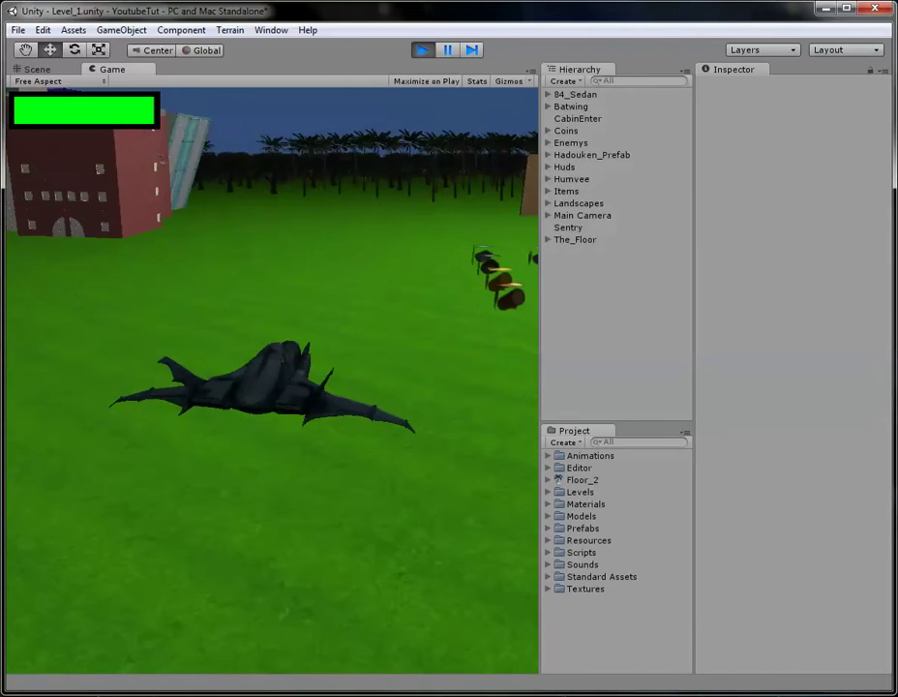
# Fly the Batwing across the field and through the forest trees towards the orange cabin to test tree collisions
pyautogui.press('Left')
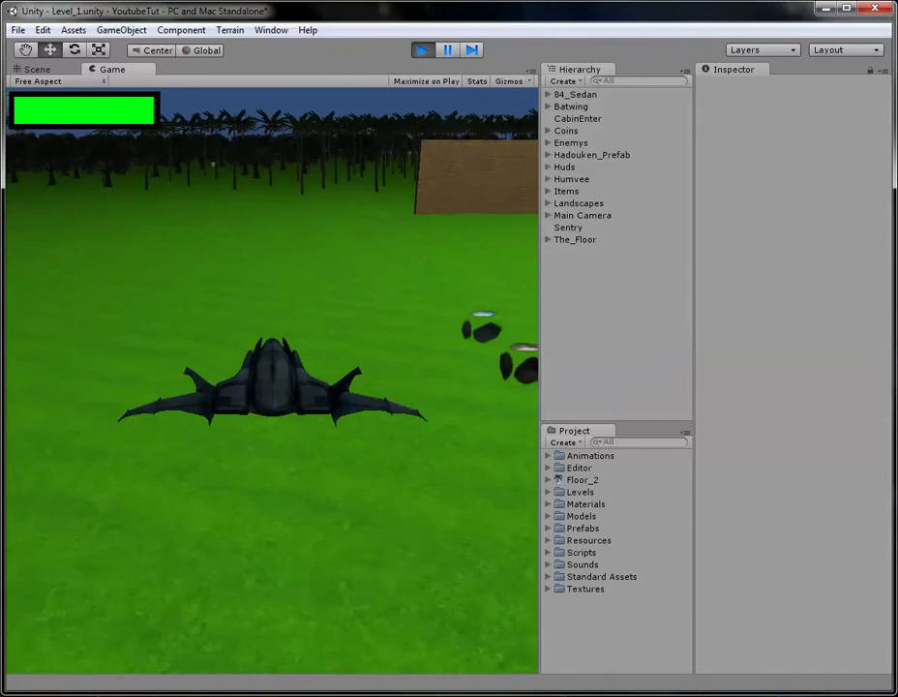
pyautogui.press('Up')
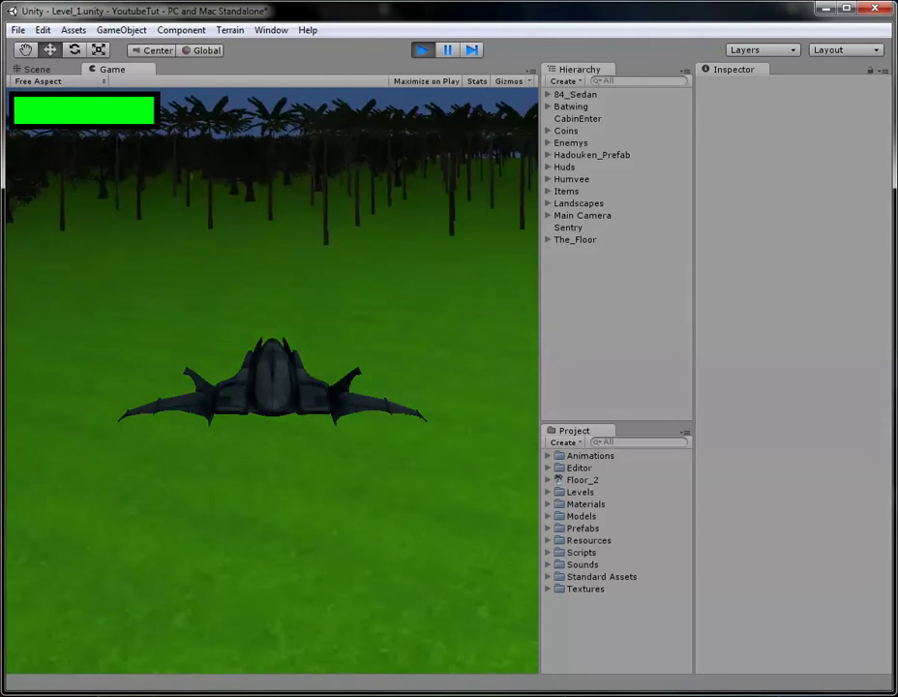
pyautogui.press('Right')
pyautogui.press('Left')
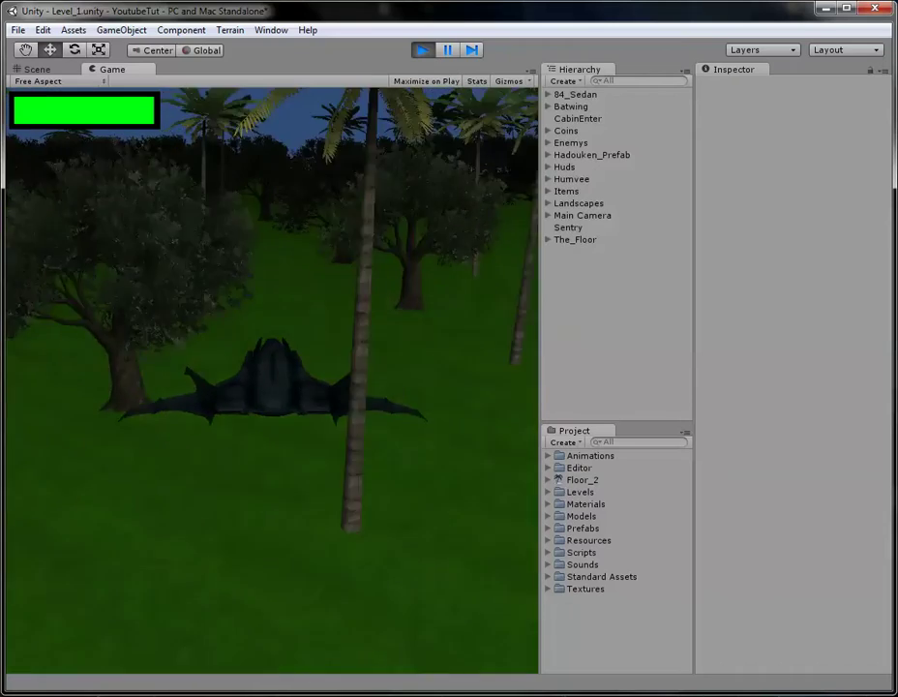
pyautogui.press('Left')
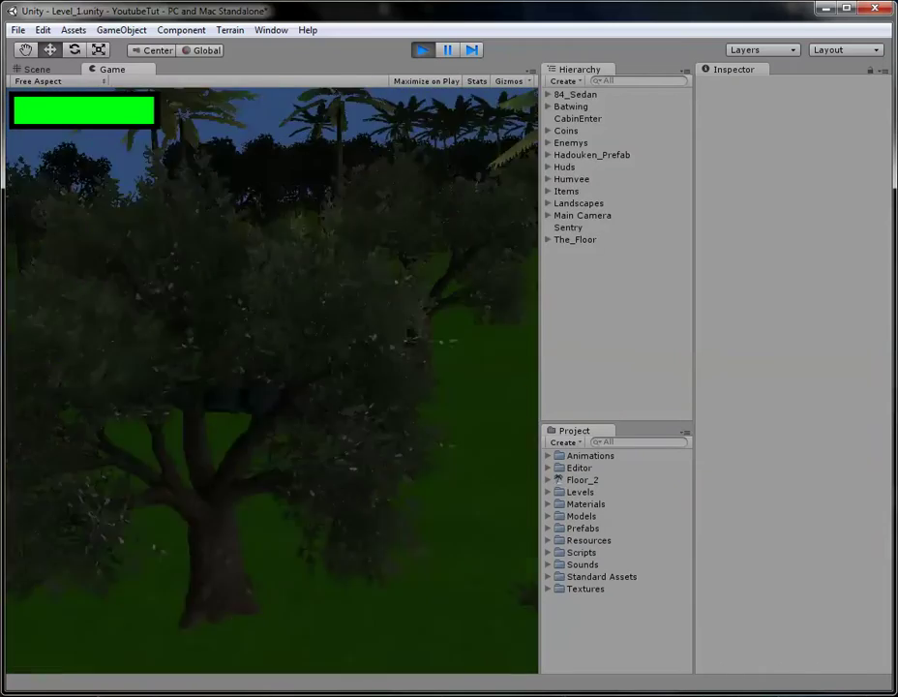
pyautogui.press('Right')
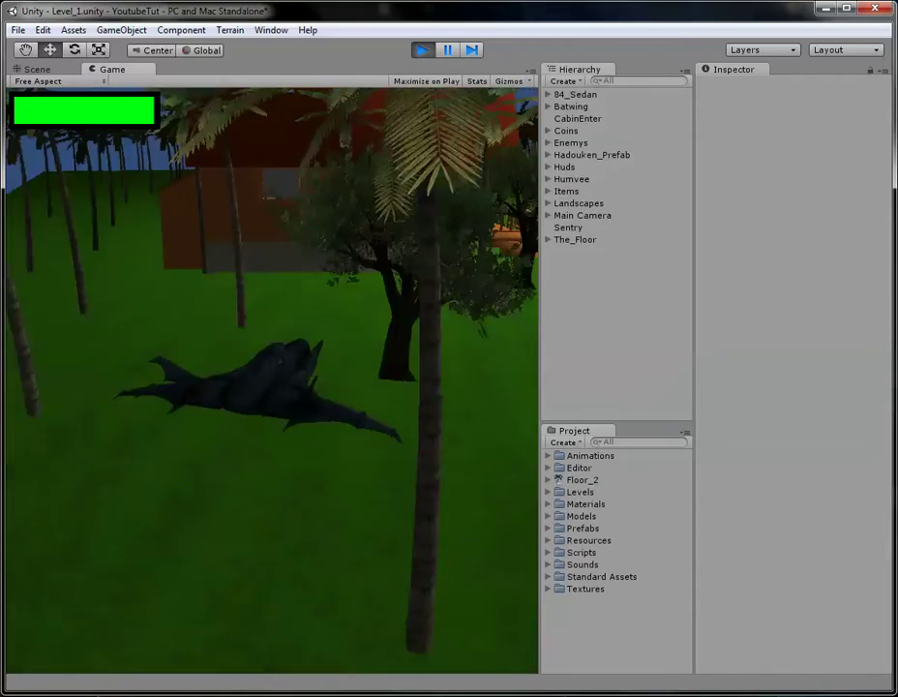
# Leave the Batwing, walk the character towards the cabin stairs, and stop play mode
pyautogui.press('e')
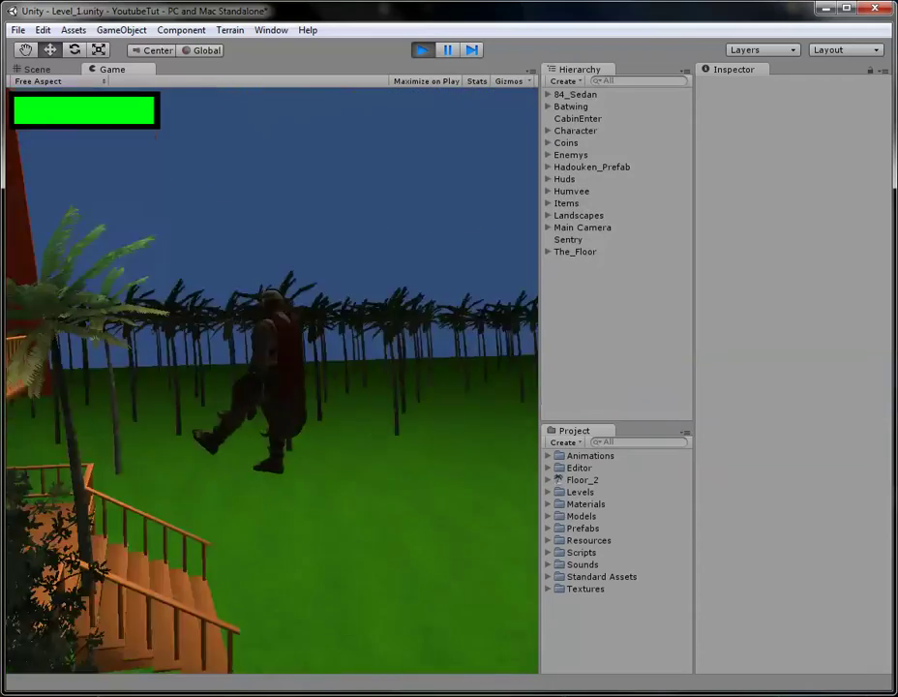
pyautogui.press('Right')
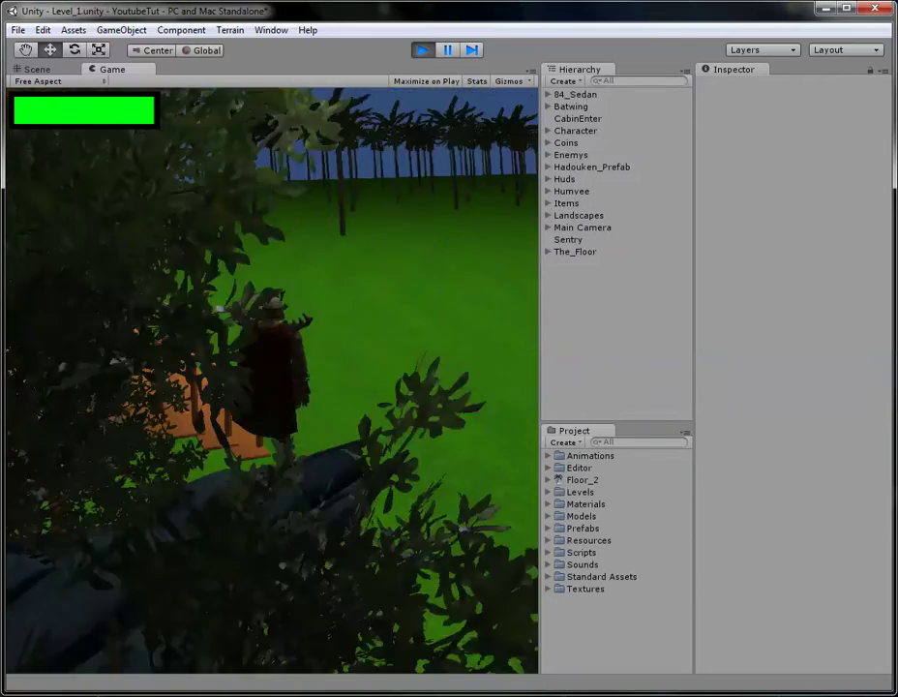
pyautogui.press('Up')
pyautogui.press('Left')
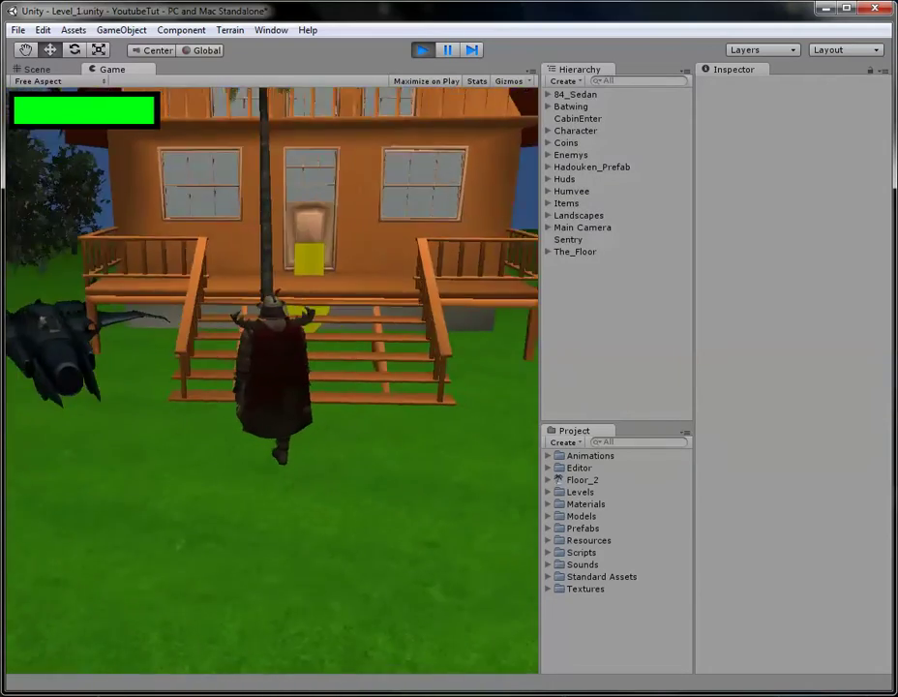
pyautogui.hotkey('ctrl', 'p')
pyautogui.hotkey('ctrl', 'p')
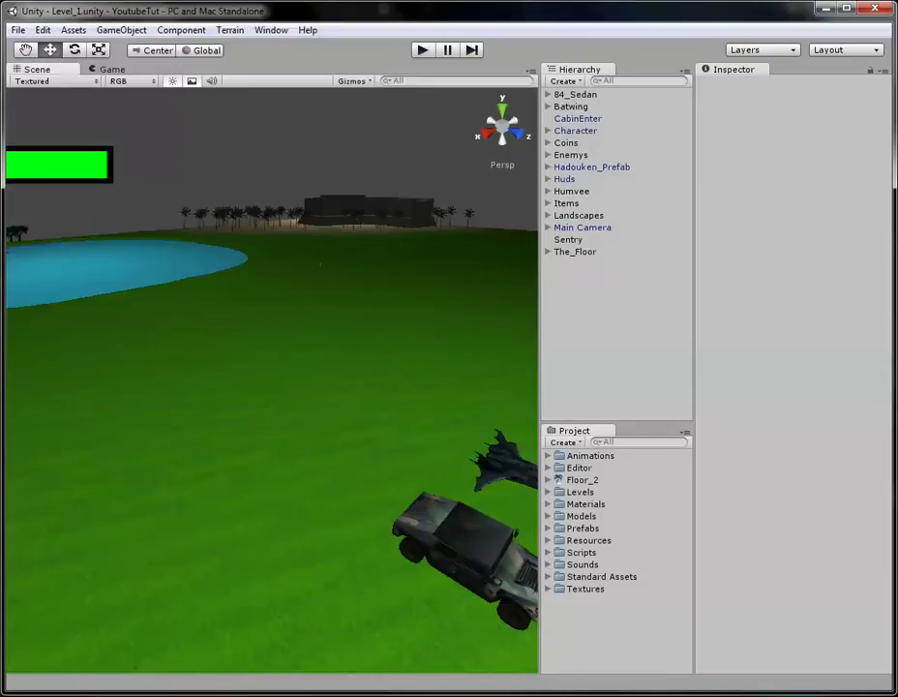
# Turn off scene lighting and the skybox and overlay effects in the scene view
pyautogui.scroll(-10, 271, 377)
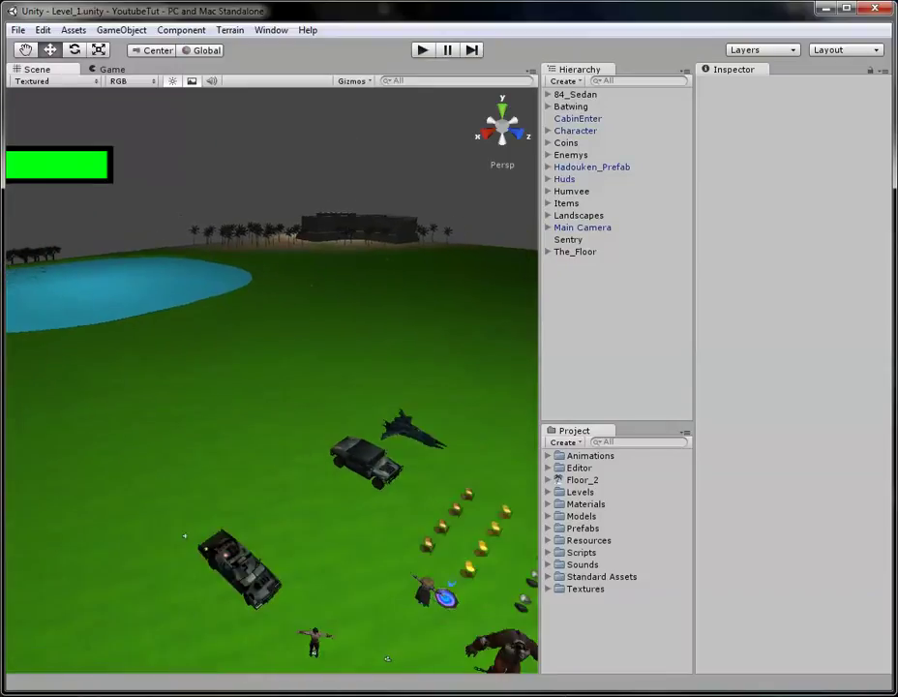
pyautogui.scroll(-6, 271, 378)
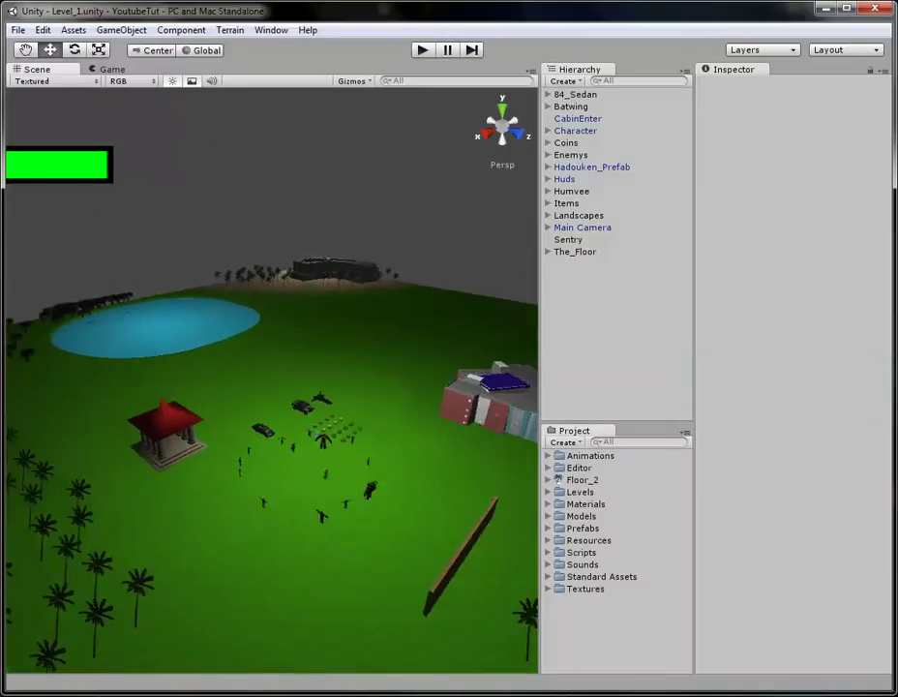
pyautogui.moveTo(316, 431); pyautogui.dragTo(89, 403, button='middle')
pyautogui.scroll(5, 197, 353)
pyautogui.scroll(-1, 197, 353)
pyautogui.scroll(2, 272, 380)
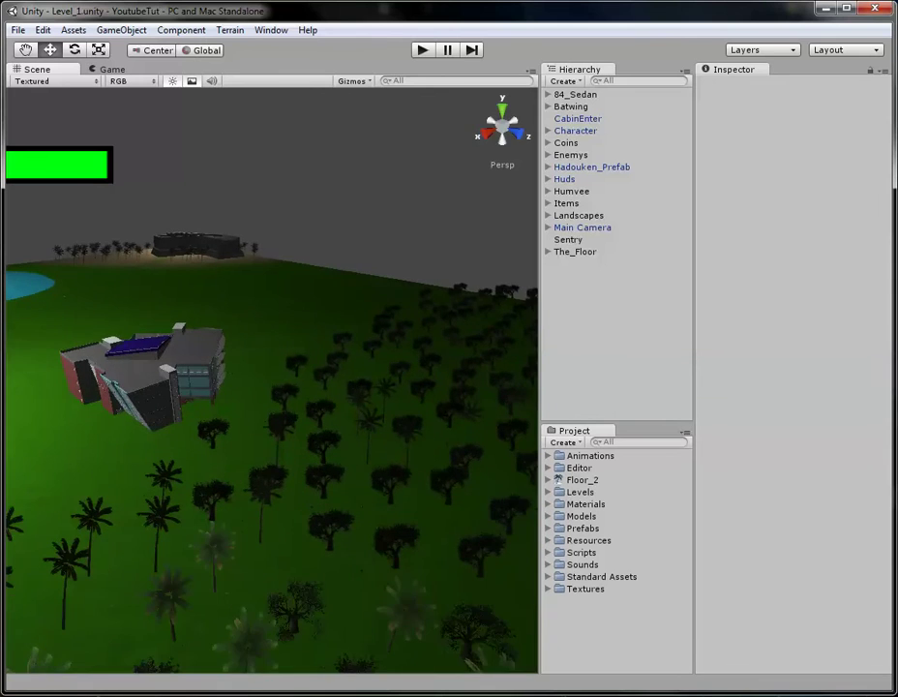
pyautogui.click(172, 81)
pyautogui.click(191, 81)
# Examine the palms and big trees of the forest up close in the scene view
pyautogui.moveTo(272, 380); pyautogui.dragTo(152, 232, button='middle')
pyautogui.scroll(-8, 271, 377)
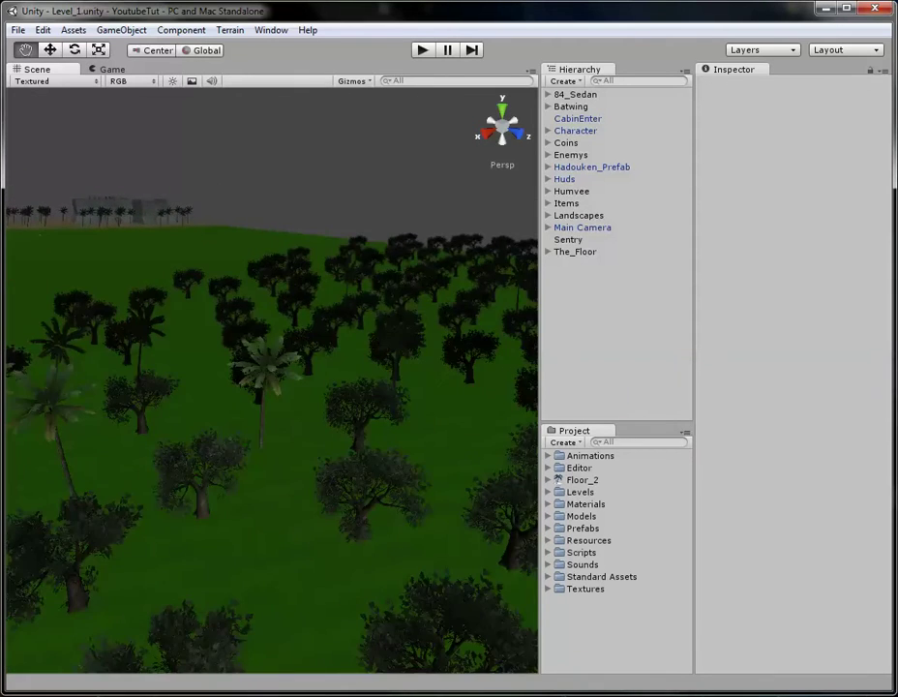
pyautogui.scroll(-3, 271, 377)
pyautogui.scroll(3, 272, 379)
pyautogui.scroll(-2, 272, 379)
pyautogui.moveTo(272, 379); pyautogui.dragTo(373, 358, button='middle')
pyautogui.scroll(4, 272, 379)
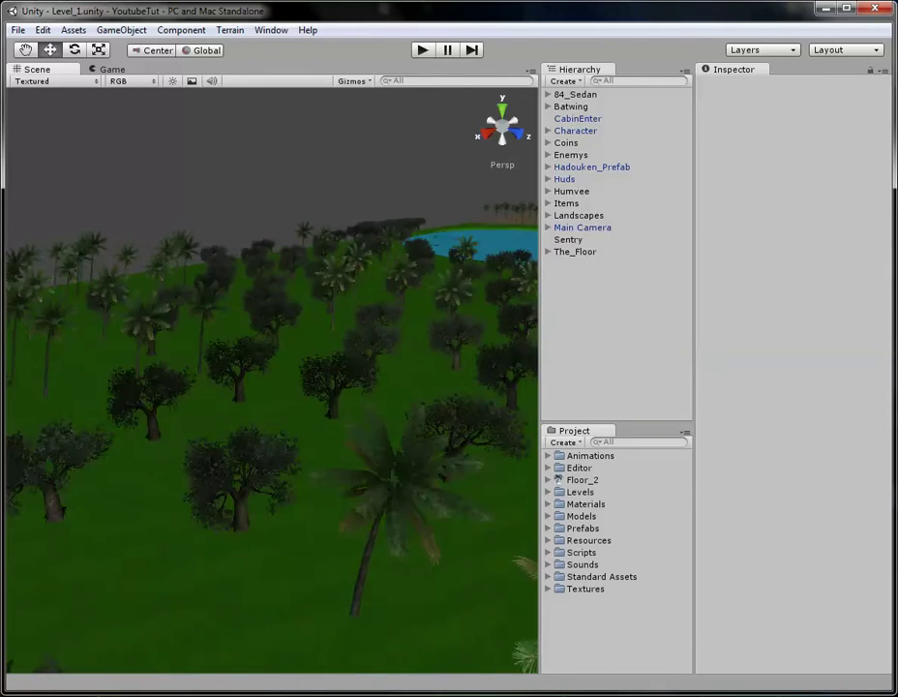
pyautogui.scroll(5, 272, 380)
pyautogui.moveTo(272, 380); pyautogui.dragTo(387, 387, button='middle')
# Select The_Floor terrain and activate its Place Trees tool to show the available tree types
pyautogui.click(575, 252)
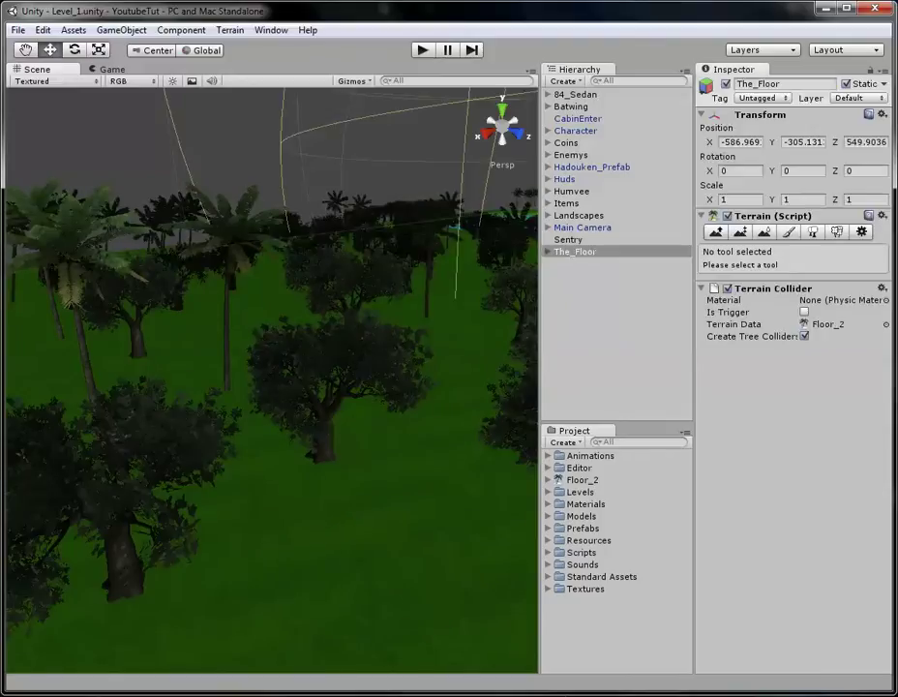
pyautogui.click(616, 329)
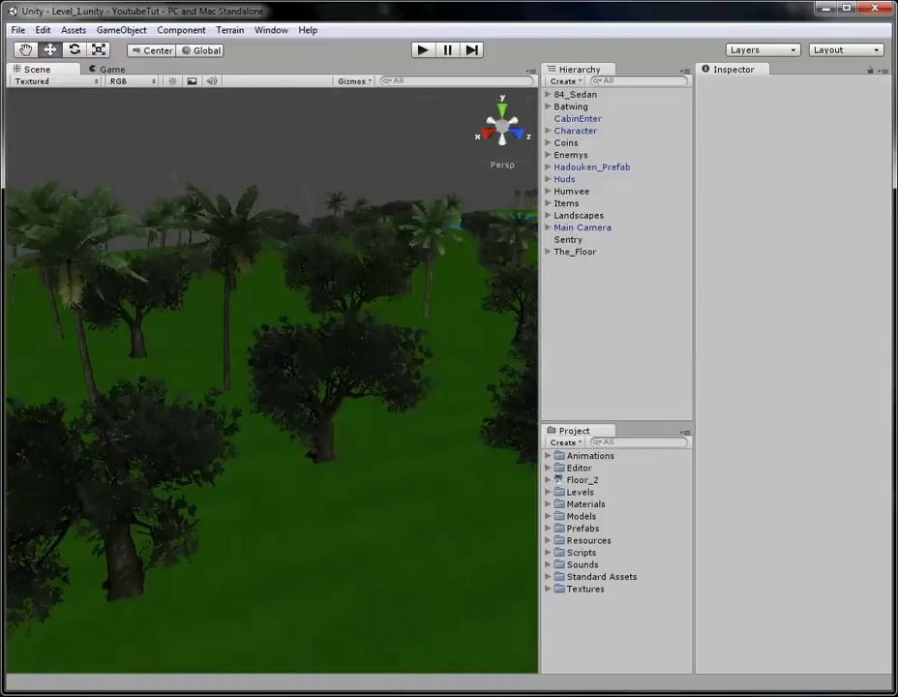
pyautogui.click(575, 251)
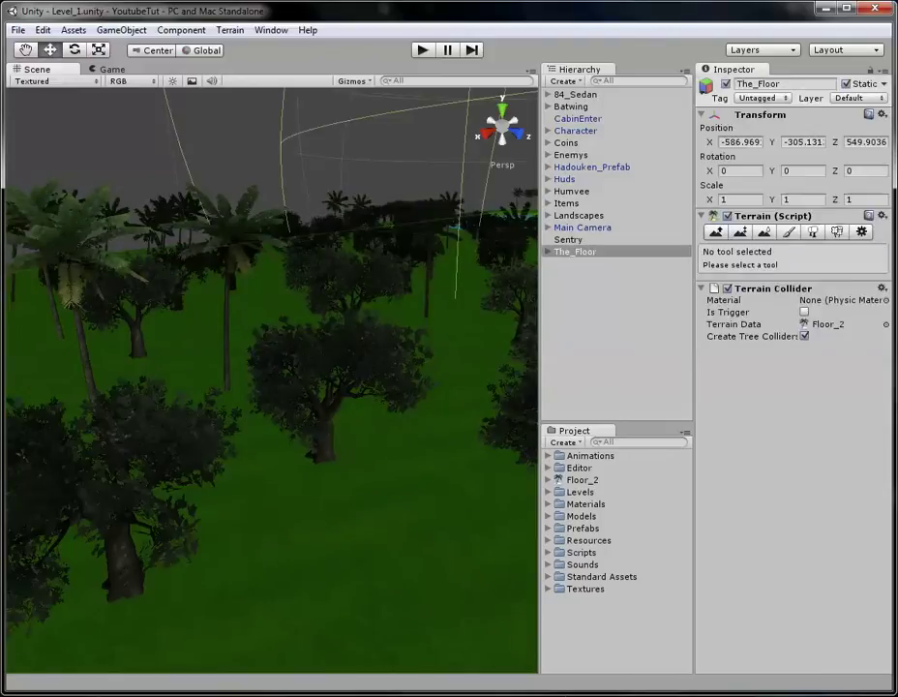
pyautogui.click(837, 231)
pyautogui.click(813, 232)
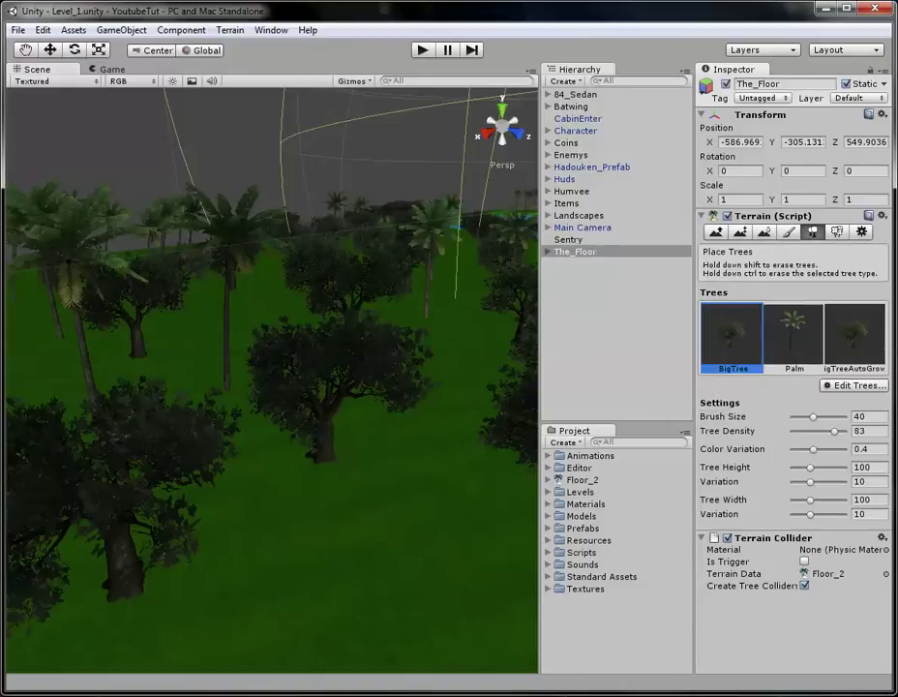
# Search the project for "big" and place the BigTree prefab on the open grass in the scene near the pond
pyautogui.click(602, 442)
pyautogui.write('big')
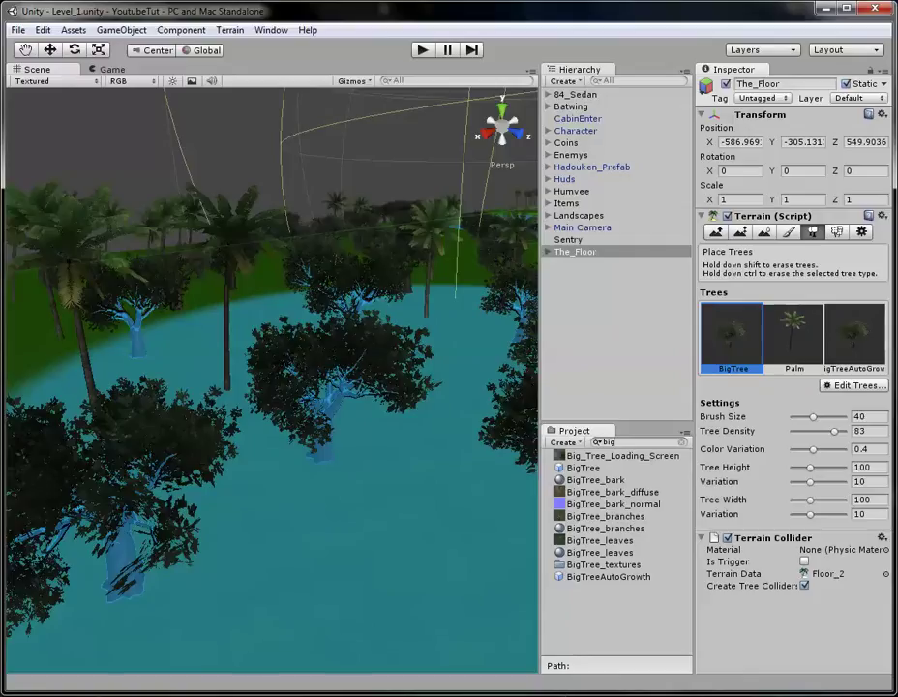
pyautogui.click(582, 467)
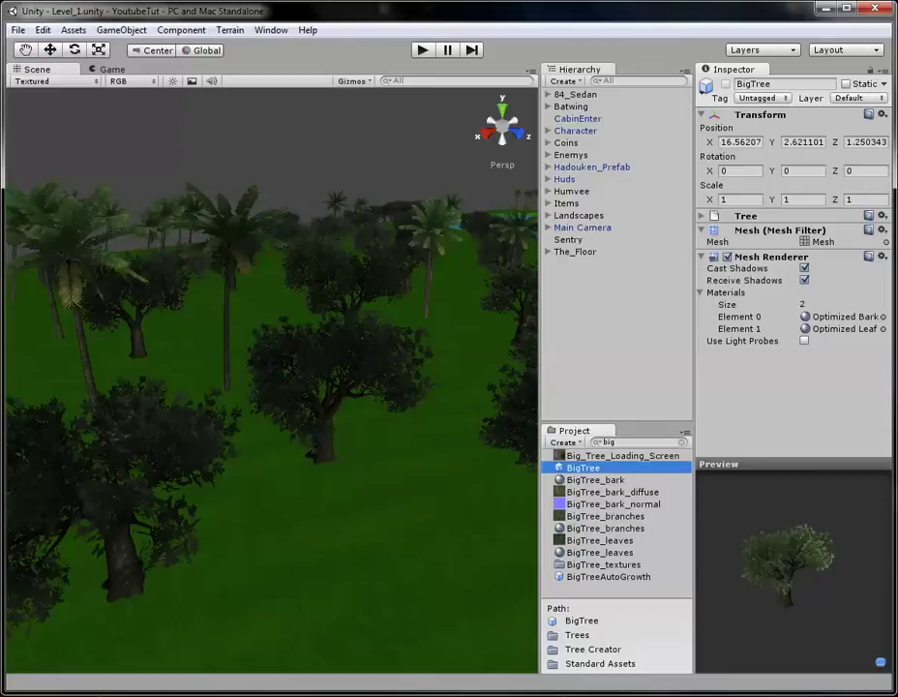
pyautogui.press('w')
pyautogui.moveTo(271, 377); pyautogui.dragTo(436, 363, button='right')
pyautogui.moveTo(303, 639); pyautogui.dragTo(238, 644, button='right')
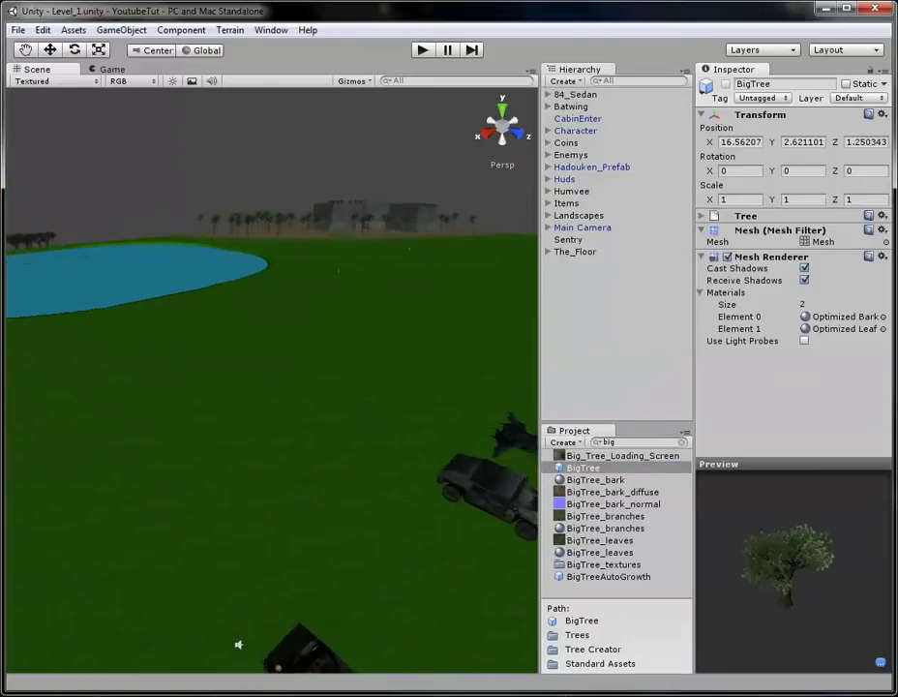
pyautogui.moveTo(584, 468); pyautogui.dragTo(255, 402)
pyautogui.press('w')
pyautogui.moveTo(255, 403); pyautogui.dragTo(246, 410, button='right')
pyautogui.scroll(12, 279, 378)
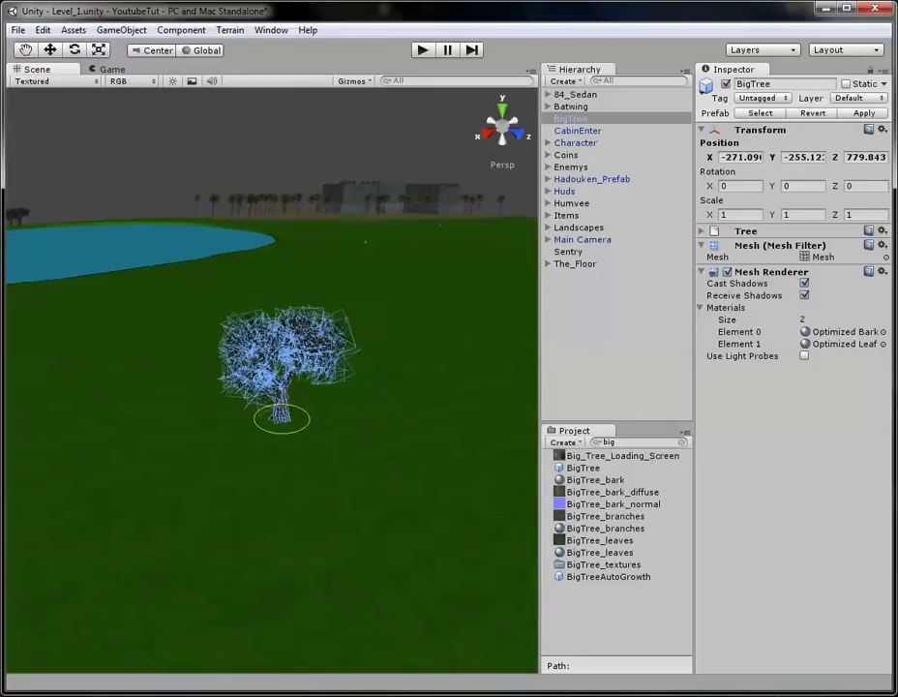
# Inspect the placed BigTree from near and at ground level, and set the scene to the Front view
pyautogui.scroll(5, 278, 405)
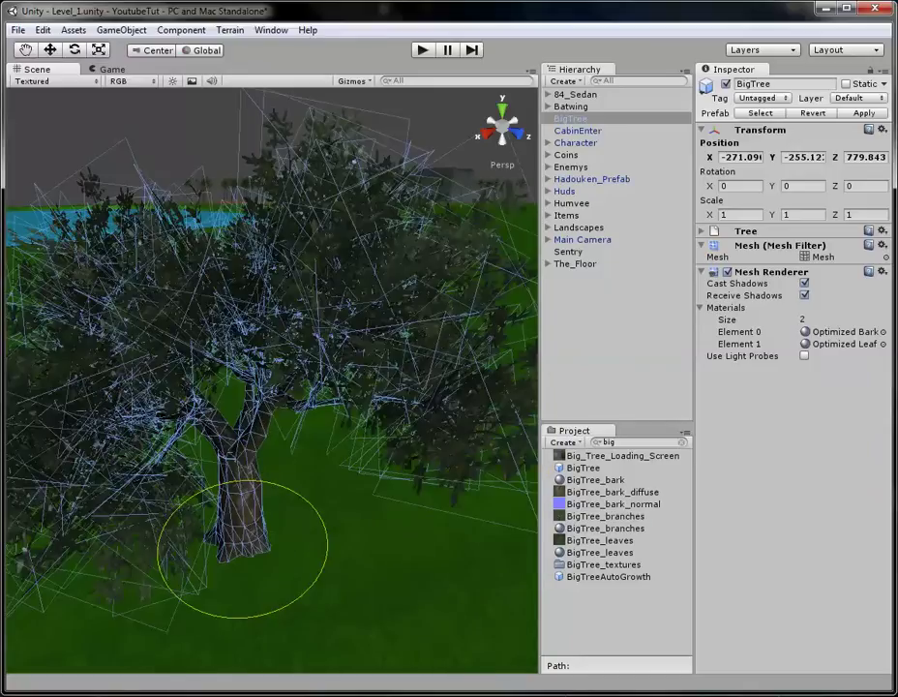
pyautogui.scroll(-6, 272, 381)
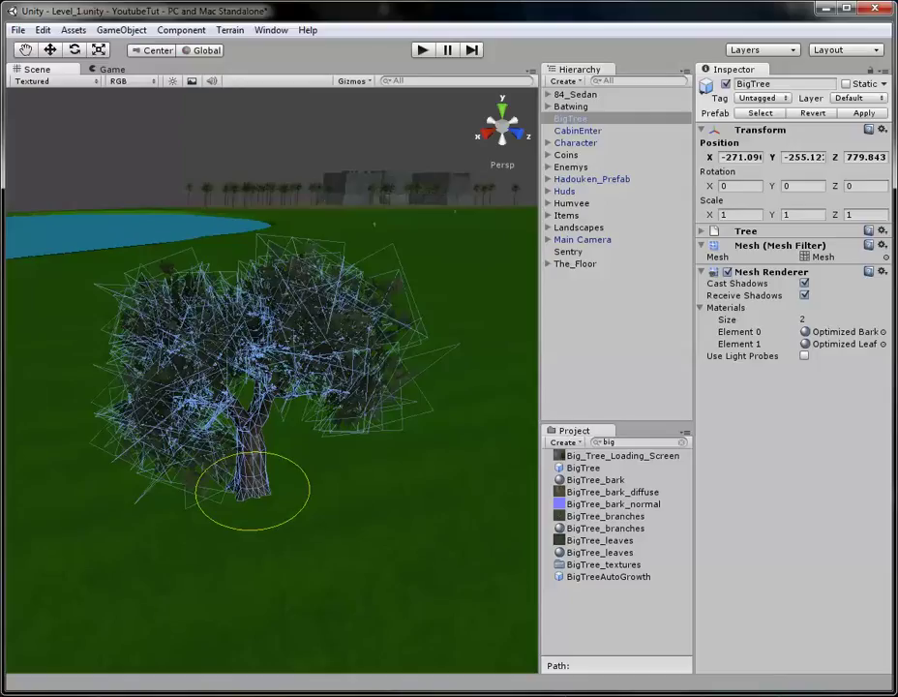
pyautogui.keyDown('alt'); pyautogui.moveTo(368, 387); pyautogui.dragTo(155, 305); pyautogui.keyUp('alt')
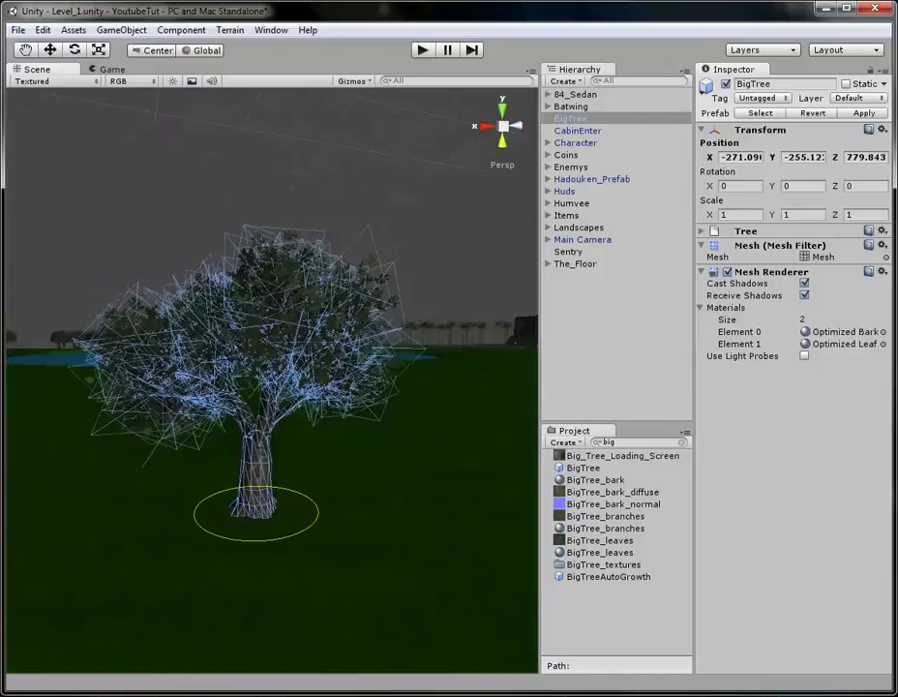
pyautogui.click(502, 127)
pyautogui.keyDown('alt'); pyautogui.moveTo(387, 290); pyautogui.dragTo(445, 387); pyautogui.keyUp('alt')
pyautogui.click(502, 136)
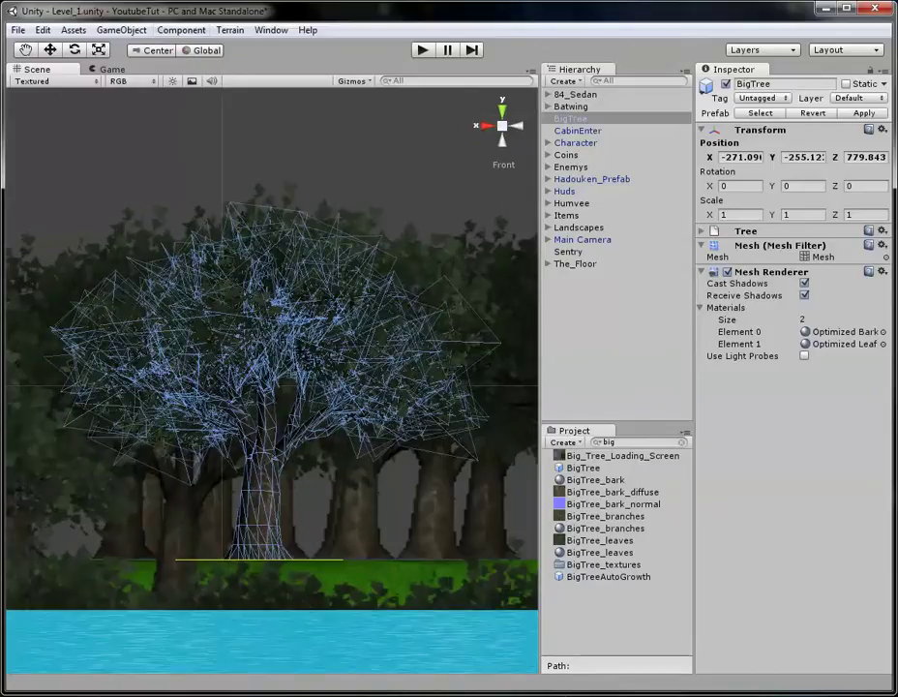
# Add a Mesh Collider to the BigTree instance and locate its assigned Mesh asset in the project
pyautogui.click(181, 30)
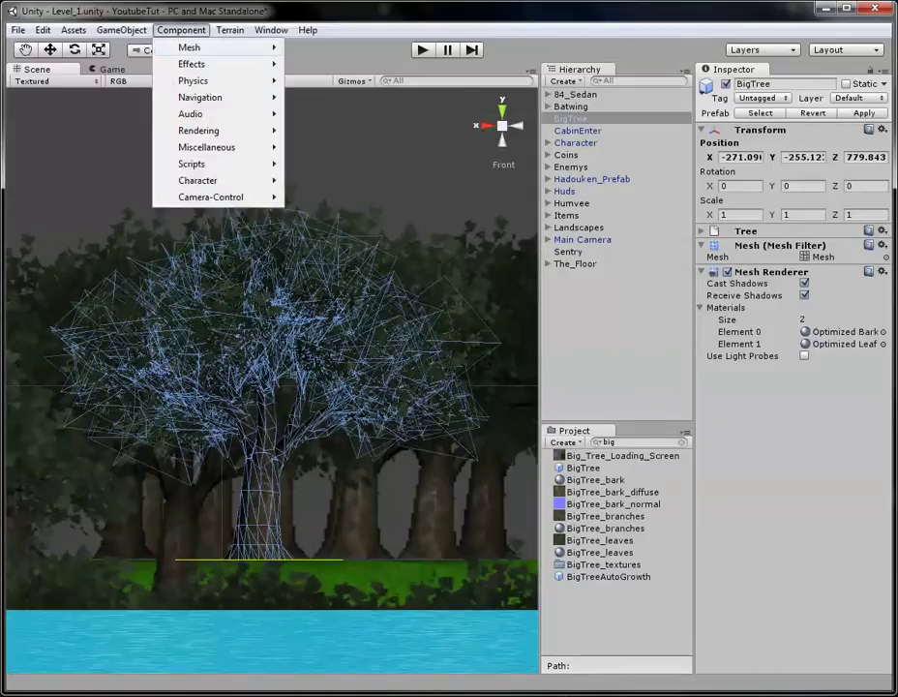
pyautogui.moveTo(194, 81)
pyautogui.click(334, 169)
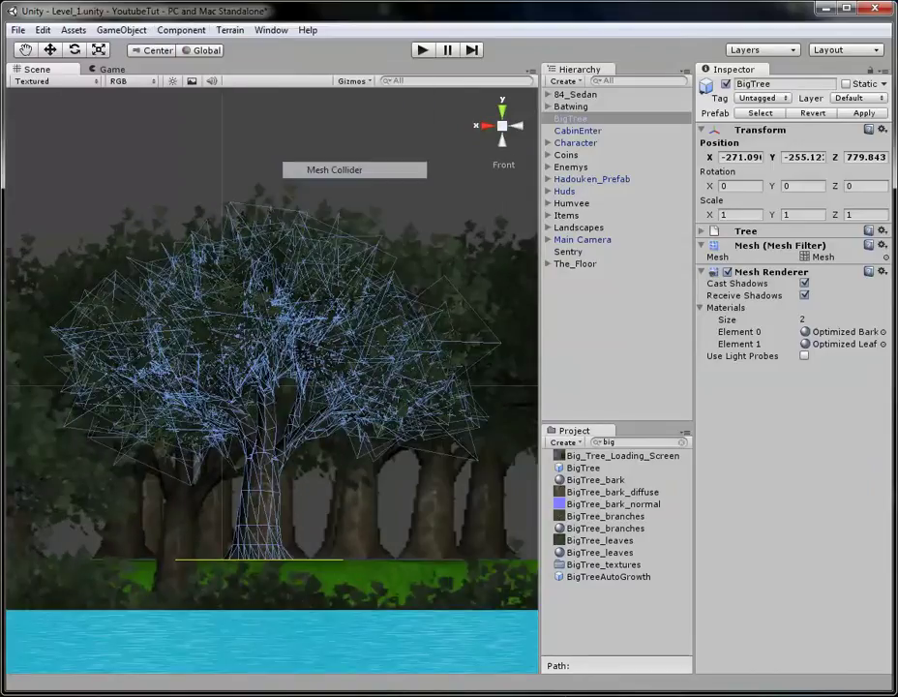
pyautogui.click(832, 442)
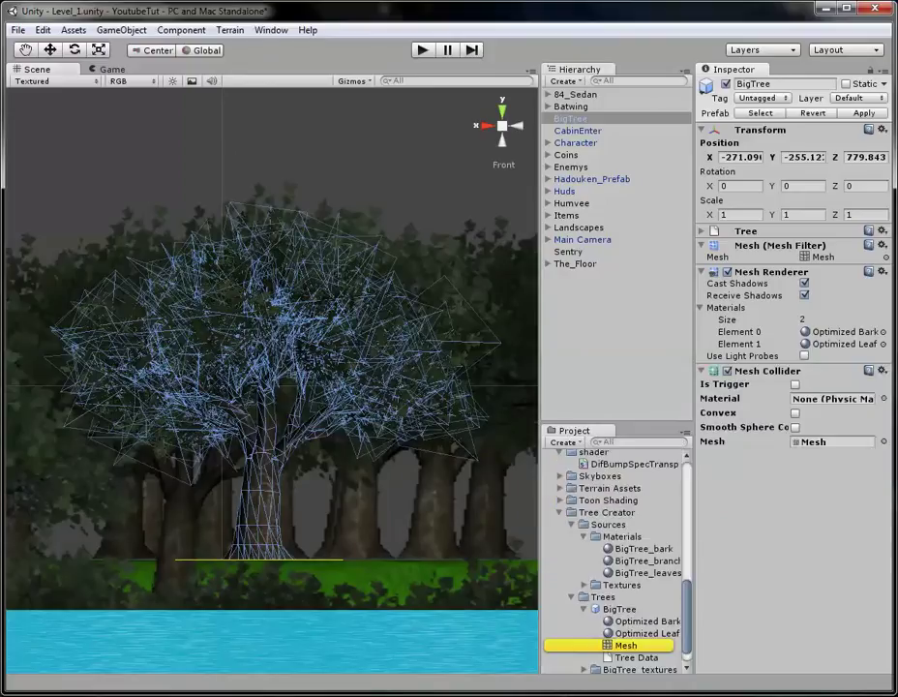
pyautogui.click(625, 644)
# Check the Batwing's Rigidbody, Character Controller and scripts, and reselect the BigTree instance
pyautogui.moveTo(789, 581)
pyautogui.mouseDown()
pyautogui.moveTo(789, 552)
pyautogui.moveTo(790, 571)
pyautogui.mouseUp()
pyautogui.click(570, 106)
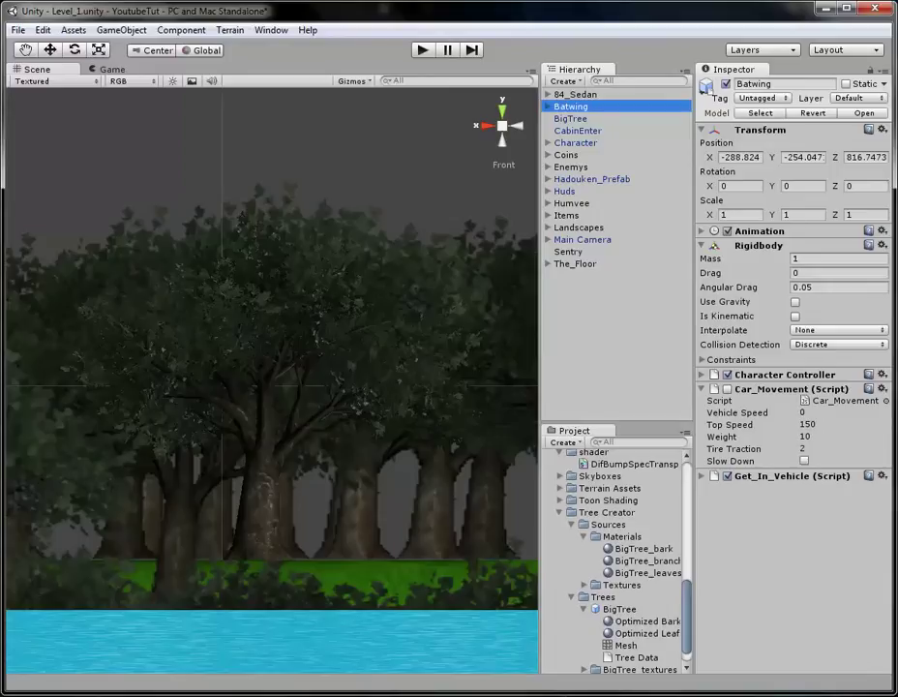
pyautogui.click(571, 118)
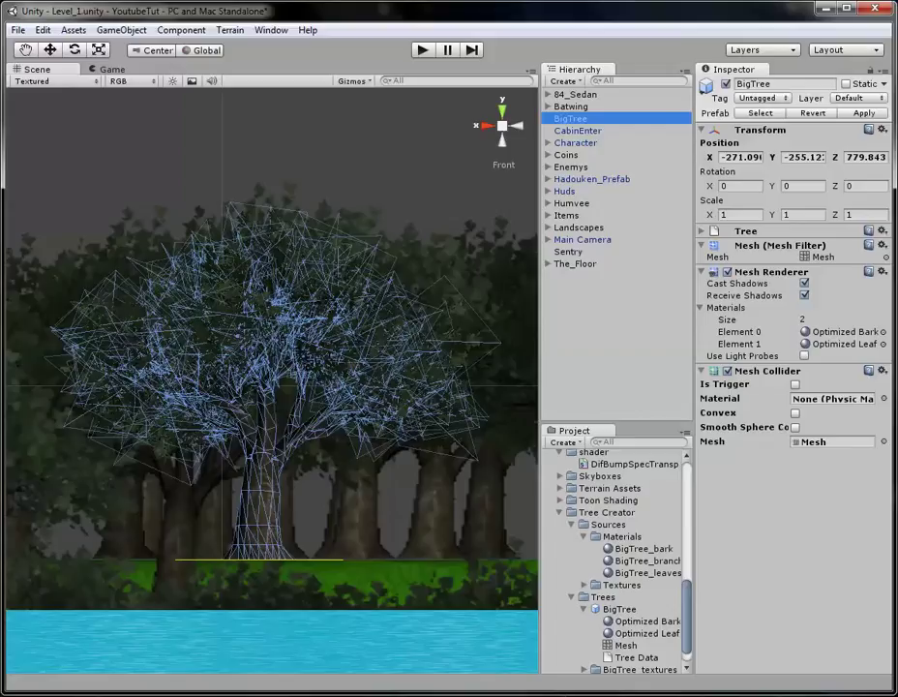
# Collapse the expanded asset folders and search the project for "big"
pyautogui.click(560, 512)
pyautogui.click(560, 500)
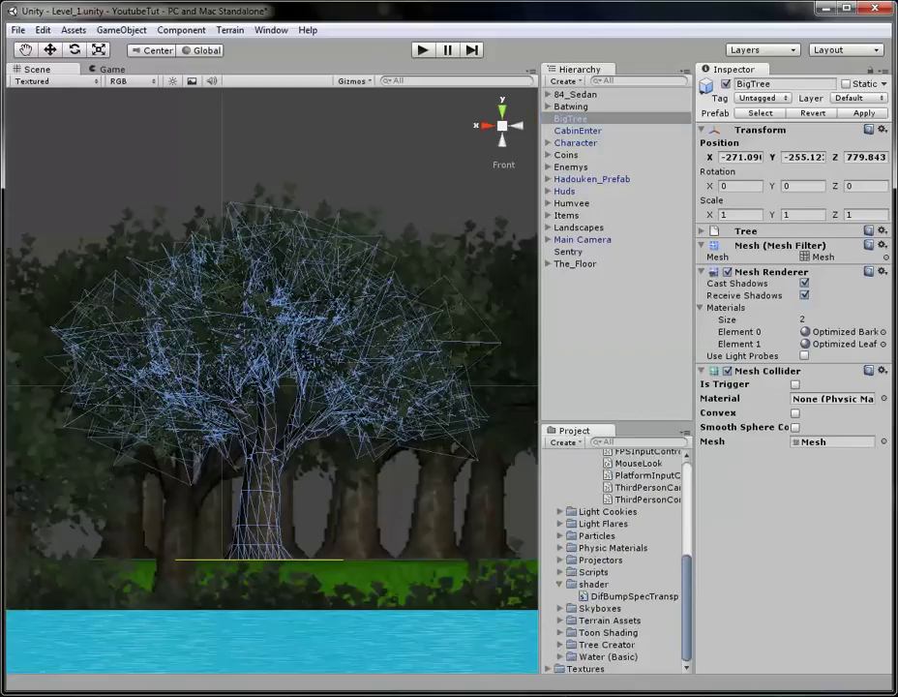
pyautogui.click(603, 441)
pyautogui.scroll(6, 619, 561)
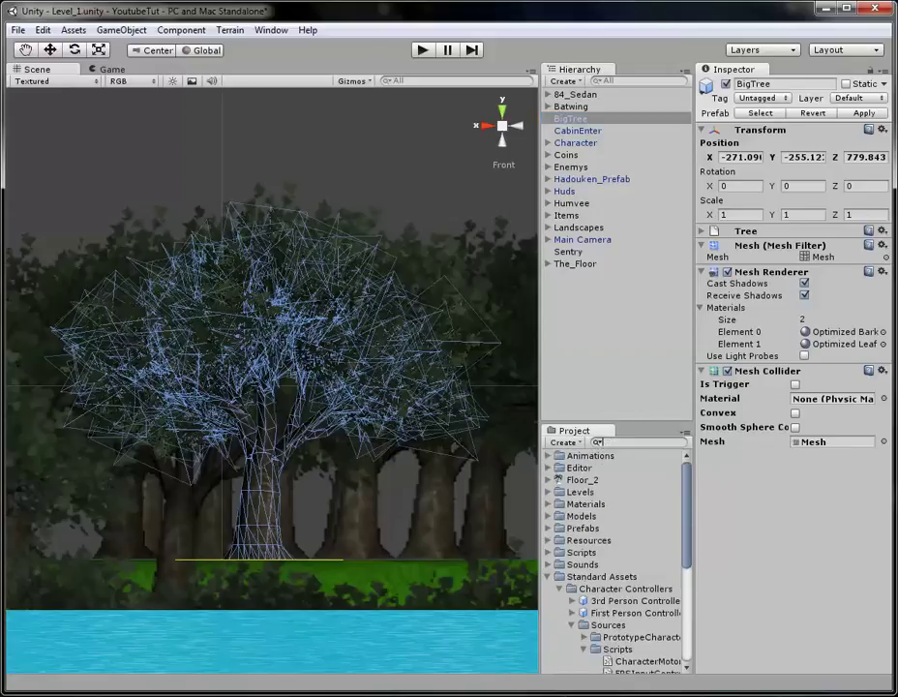
pyautogui.click(547, 575)
pyautogui.write('big')
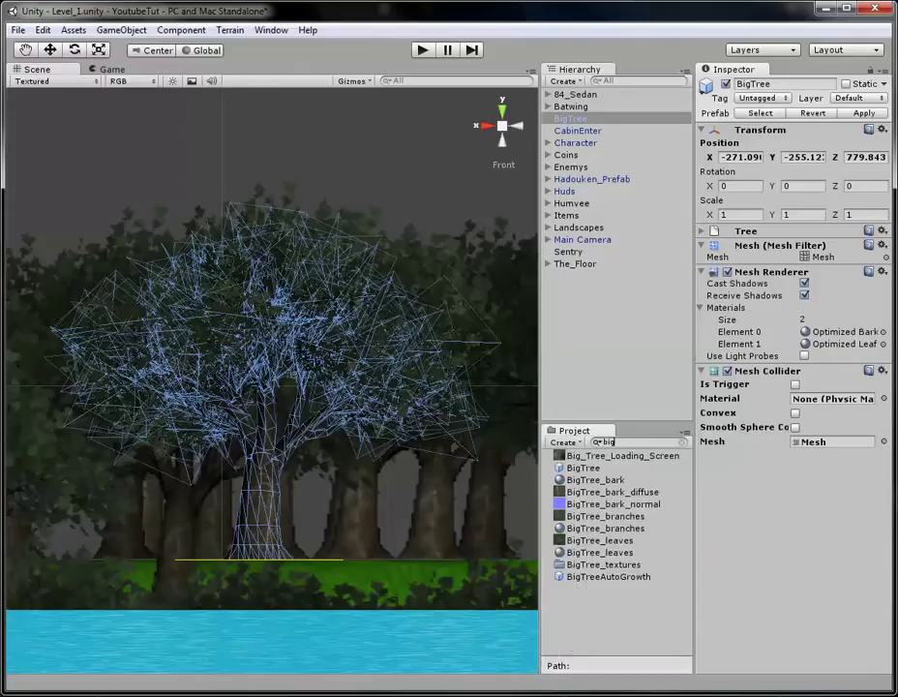
# Update the BigTree prefab from the scene instance with its Mesh Collider, and delete the instance from the scene
pyautogui.moveTo(571, 118); pyautogui.dragTo(583, 468)
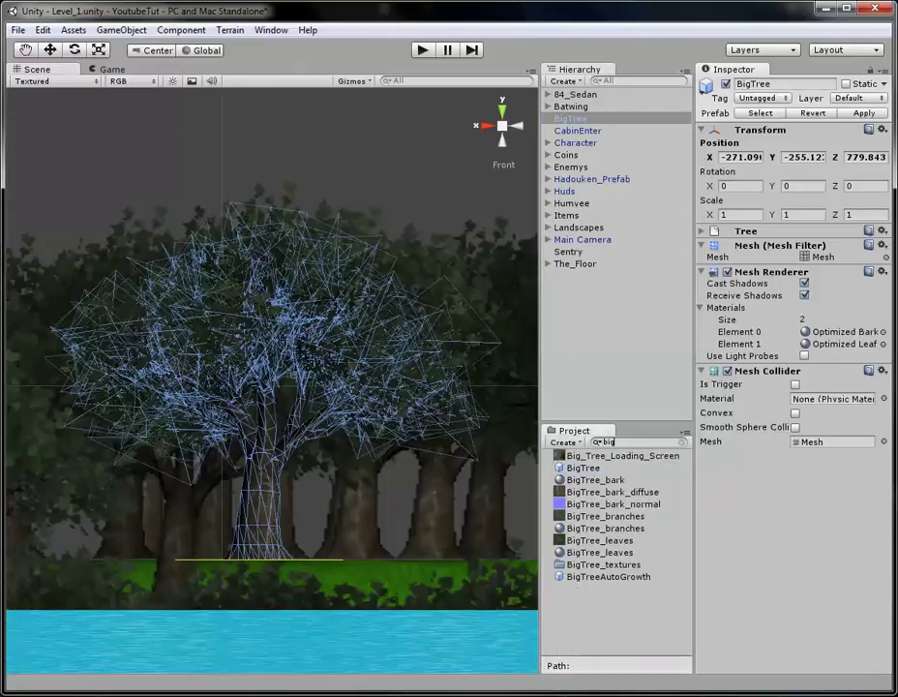
pyautogui.click(583, 467)
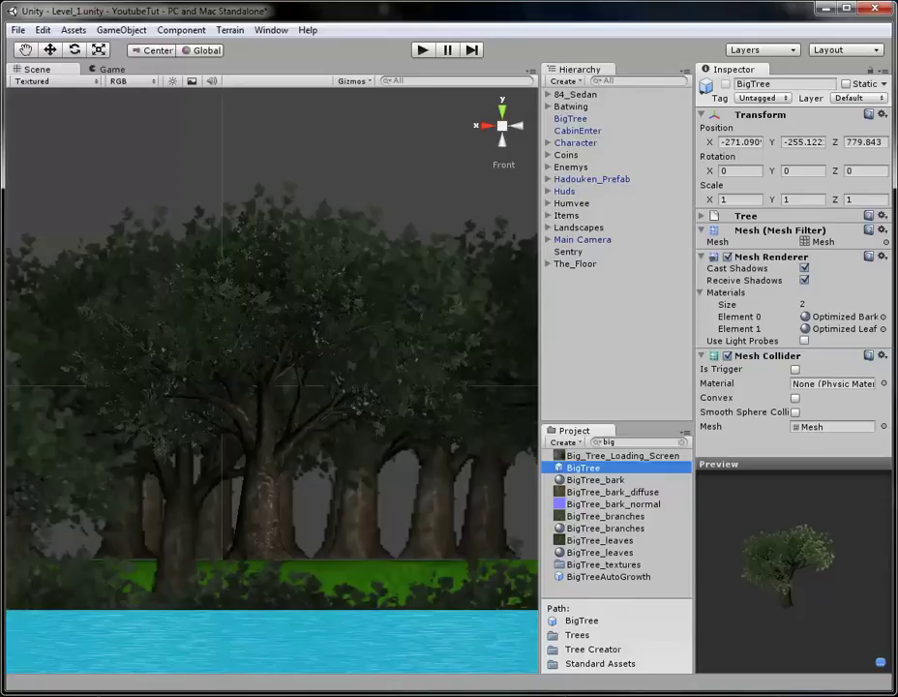
pyautogui.click(571, 118)
pyautogui.press('Delete')
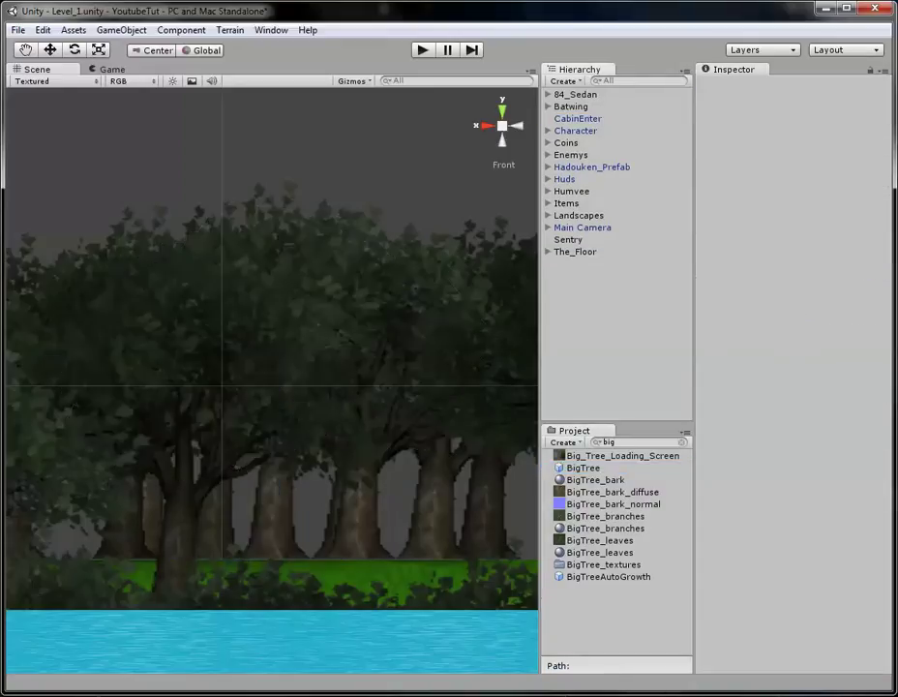
# Run the game, walk the character to the parked black sedan and get in
pyautogui.hotkey('ctrl', 'p')
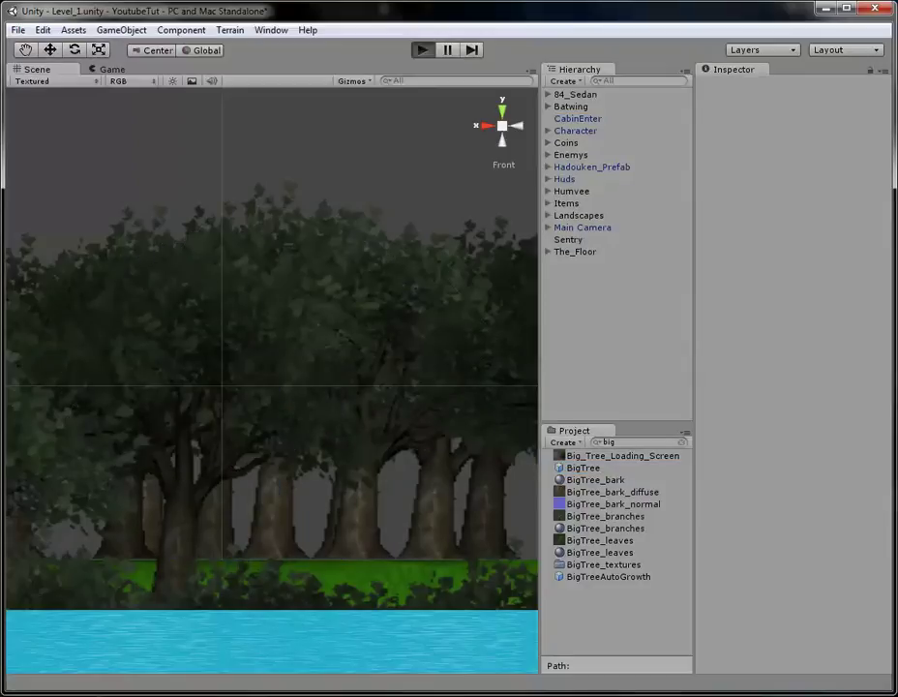
pyautogui.press('w')
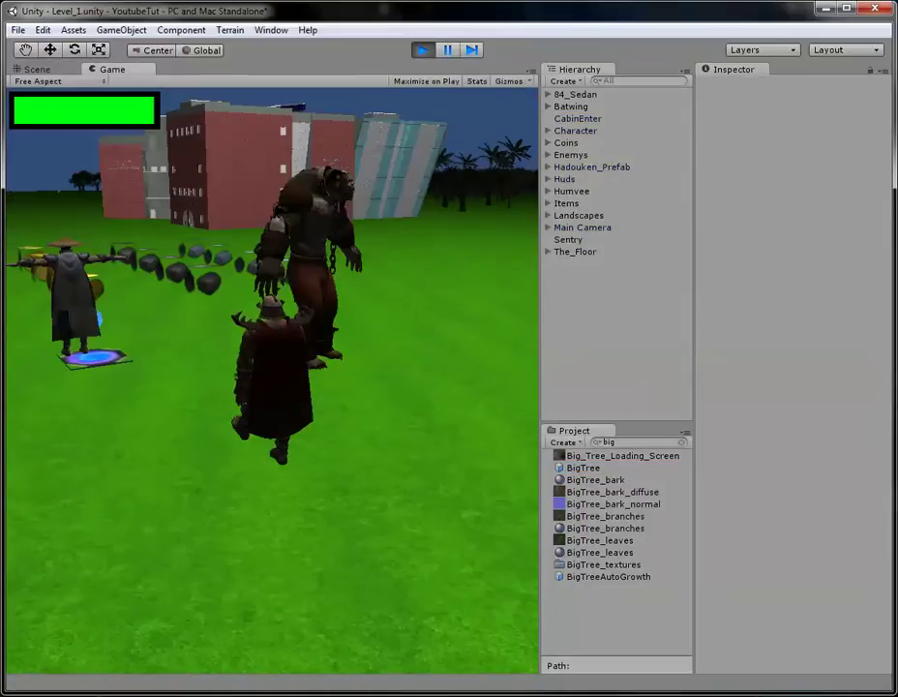
pyautogui.press('a')
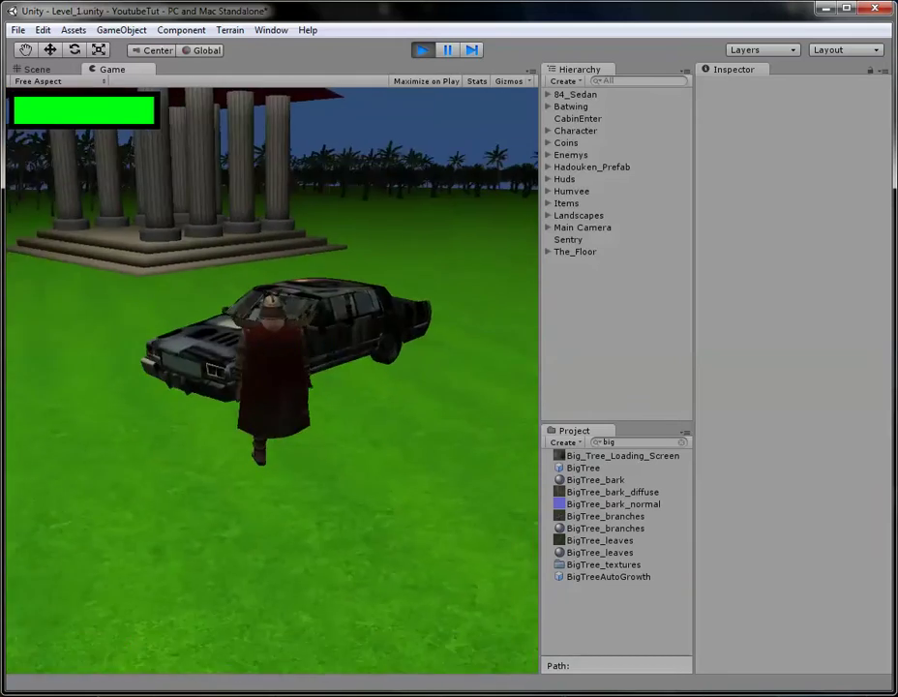
pyautogui.press('e')
# Drive the sedan past the columned building and through the palm forest to the big trees by the lake
pyautogui.press('w')
pyautogui.press('d')
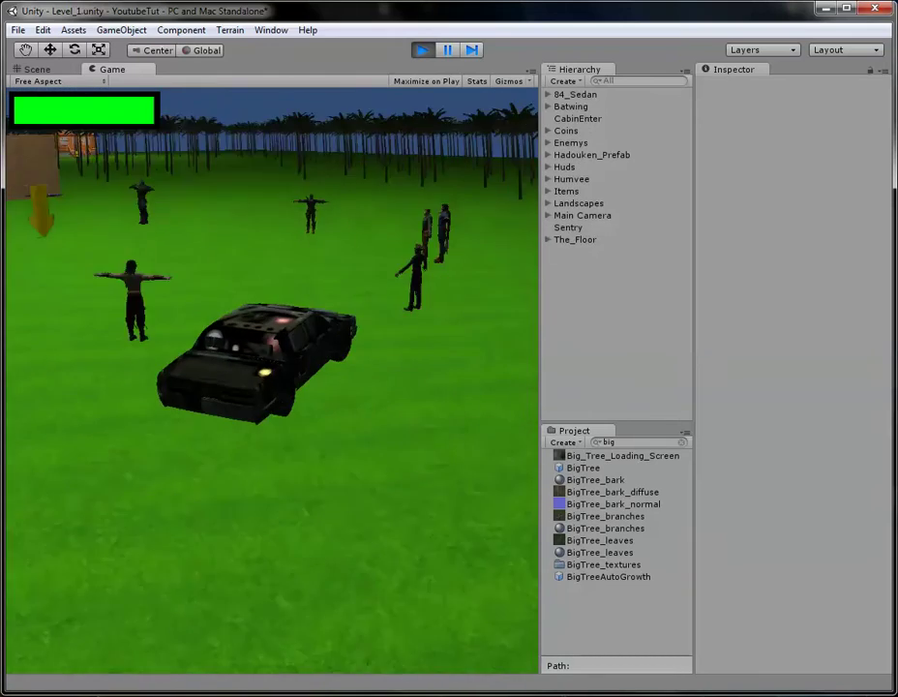
pyautogui.press('w')
pyautogui.press('a')
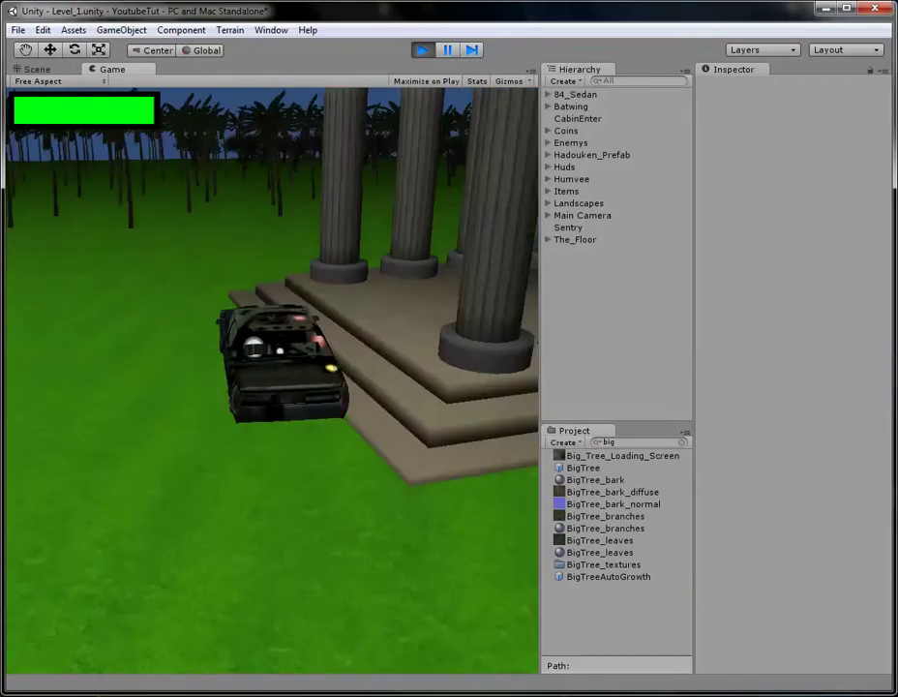
pyautogui.press('w')
pyautogui.press('a')
pyautogui.press('d')
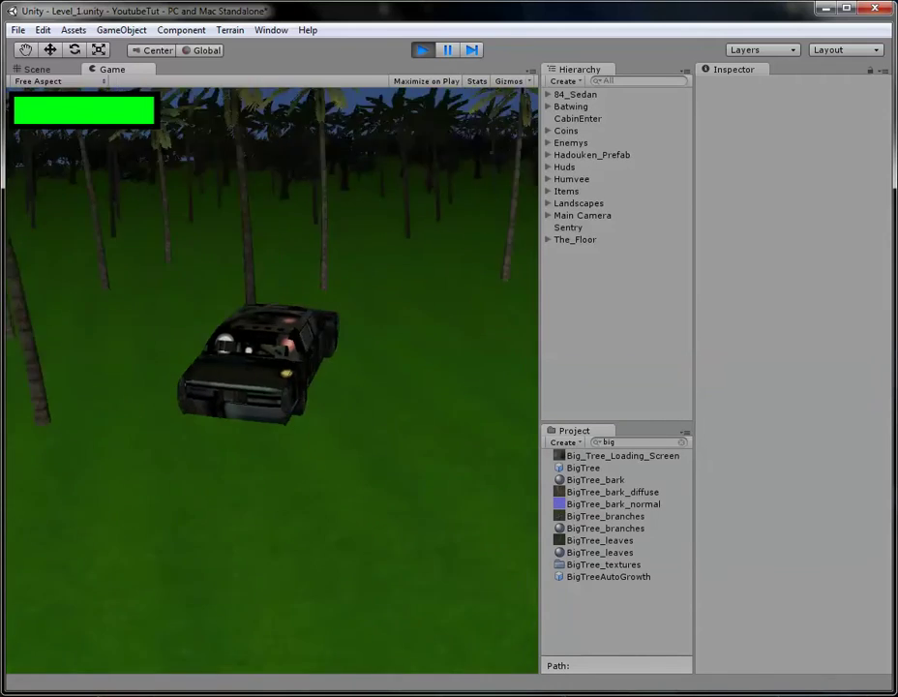
pyautogui.press('w')
pyautogui.press('d')
pyautogui.press('d')
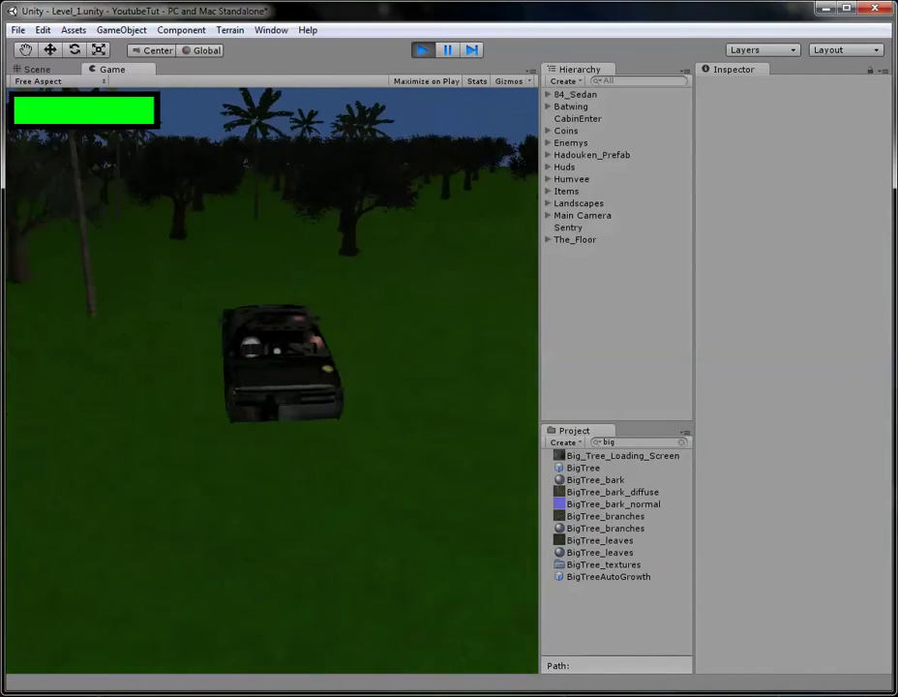
pyautogui.press('w')
pyautogui.press('d')
pyautogui.press('d')
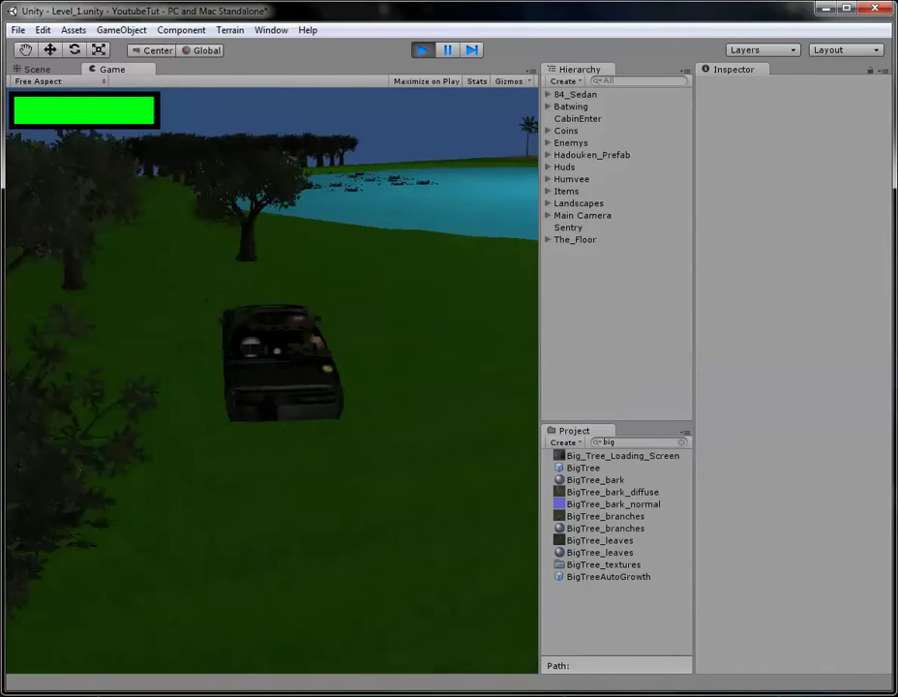
# Leave the sedan, walk the character into the big trees to test their collision, and stop the game
pyautogui.press('e')
pyautogui.press('w')
pyautogui.press('d')
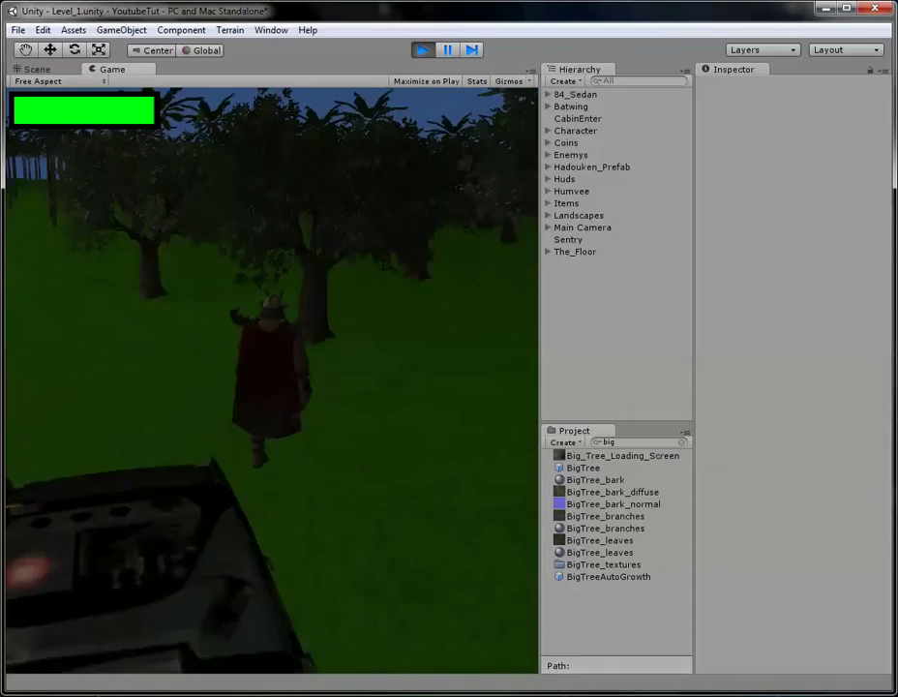
pyautogui.press('w')
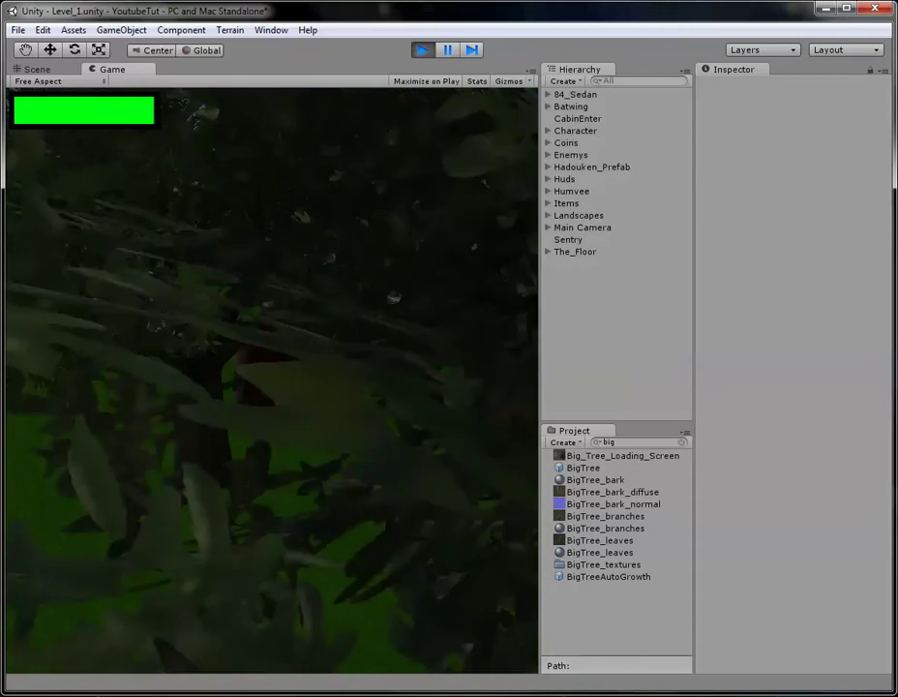
pyautogui.press('w')
pyautogui.press('d')
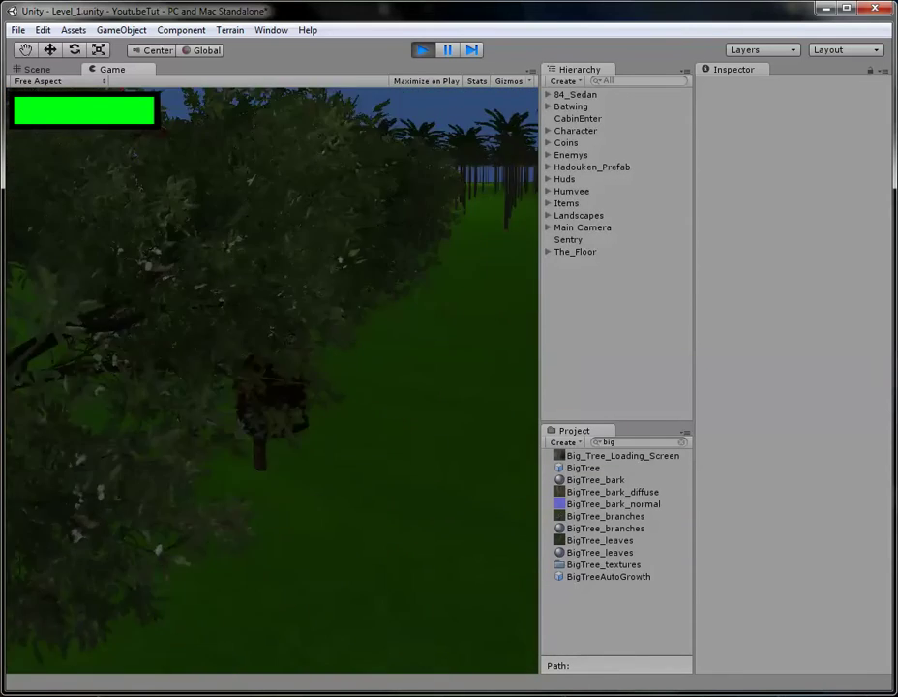
pyautogui.press('w')
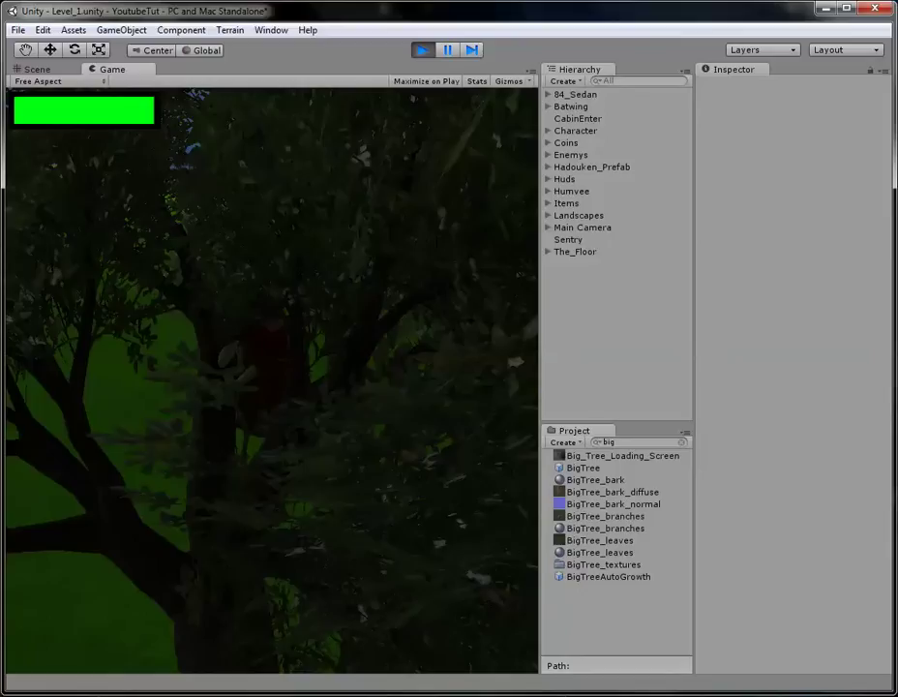
pyautogui.hotkey('ctrl', 'p')
pyautogui.hotkey('ctrl', 'p')
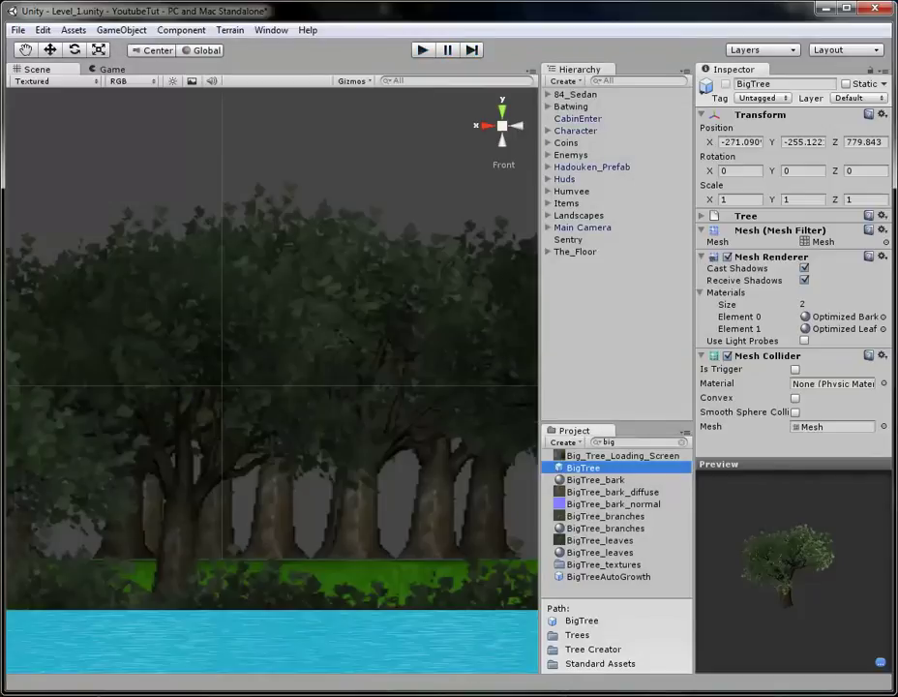
# Place the BigTree prefab in the scene again and remove the Mesh Collider from the instance
pyautogui.moveTo(584, 467); pyautogui.dragTo(610, 329)
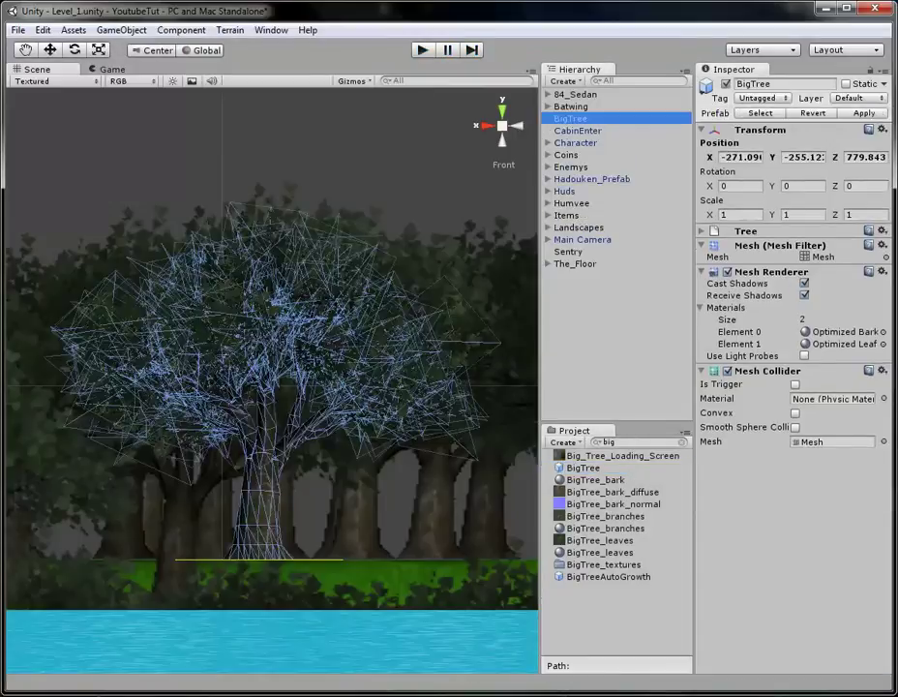
pyautogui.click(882, 371)
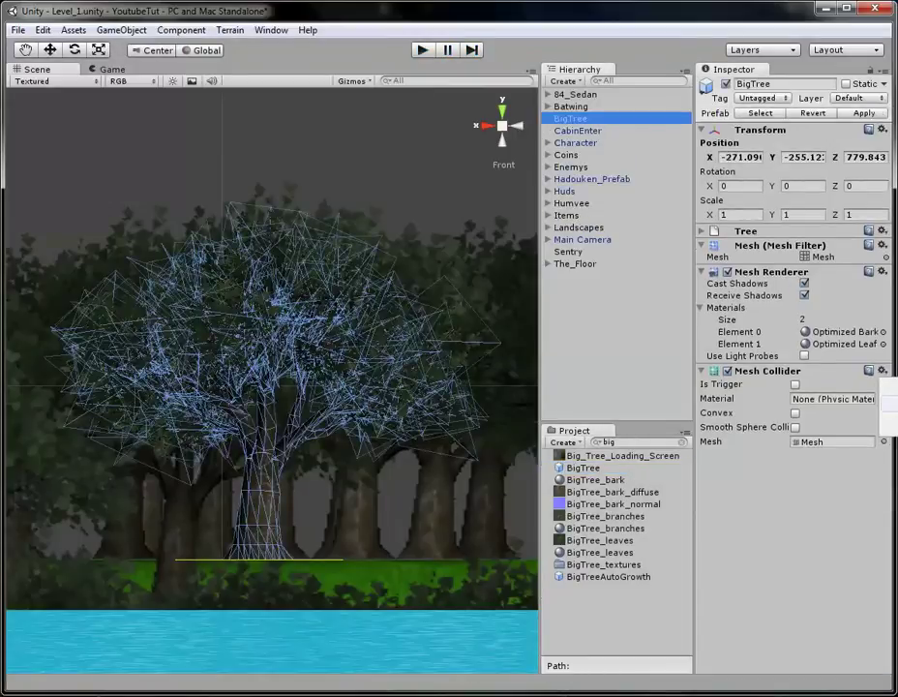
pyautogui.click(889, 426)
# Add a Capsule Collider to the BigTree instance with radius 0.54 and height 9.43
pyautogui.click(180, 30)
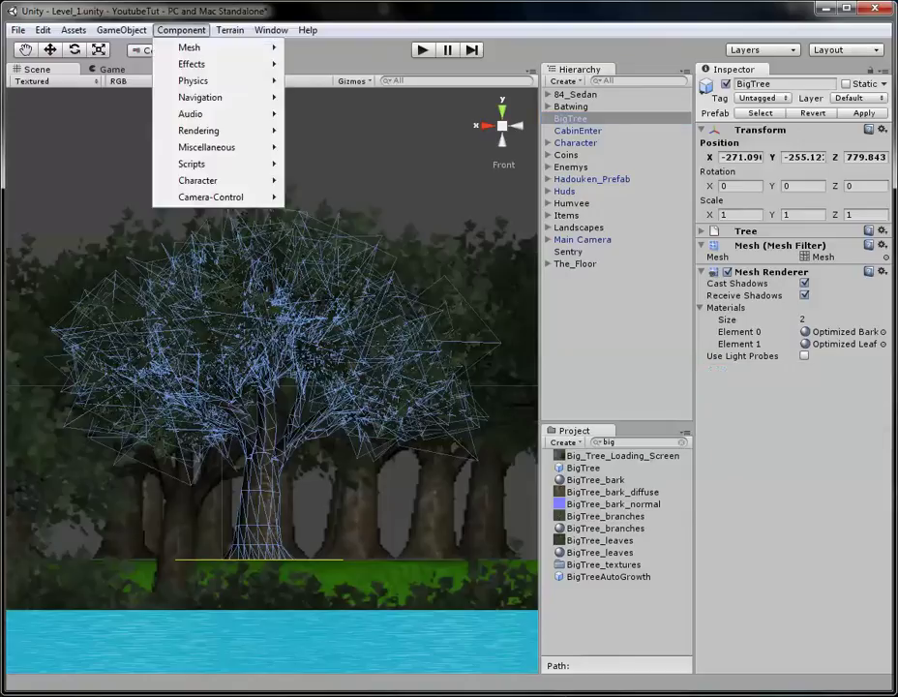
pyautogui.moveTo(208, 80)
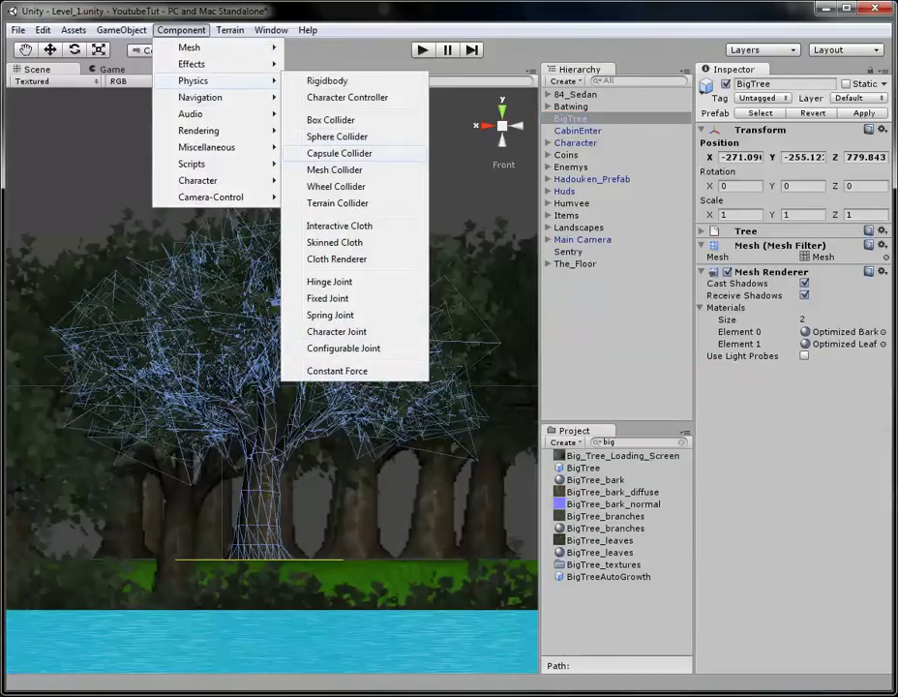
pyautogui.click(339, 153)
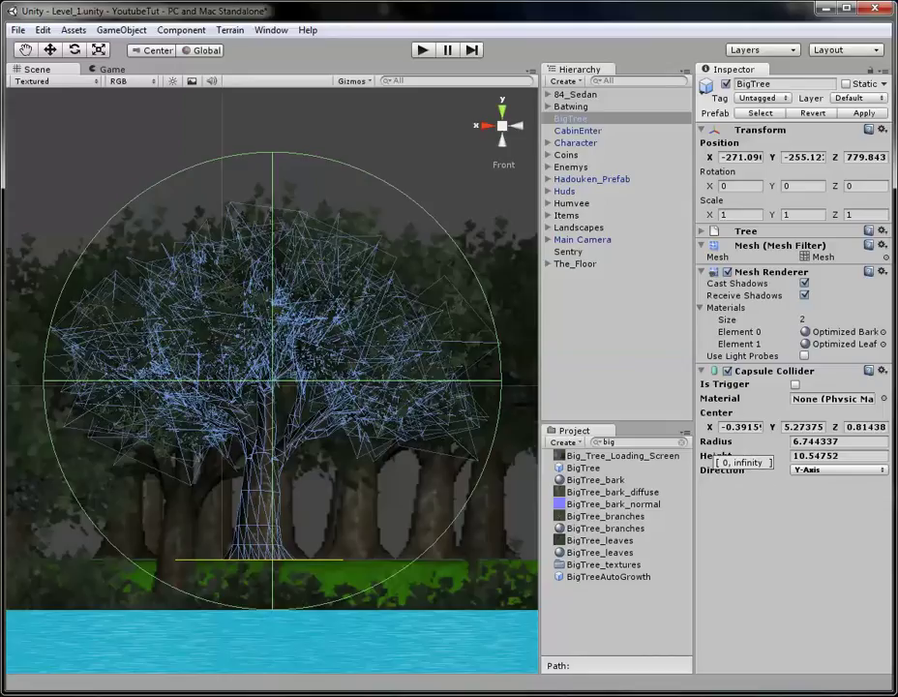
pyautogui.click(815, 441)
pyautogui.moveTo(728, 442); pyautogui.dragTo(647, 442)
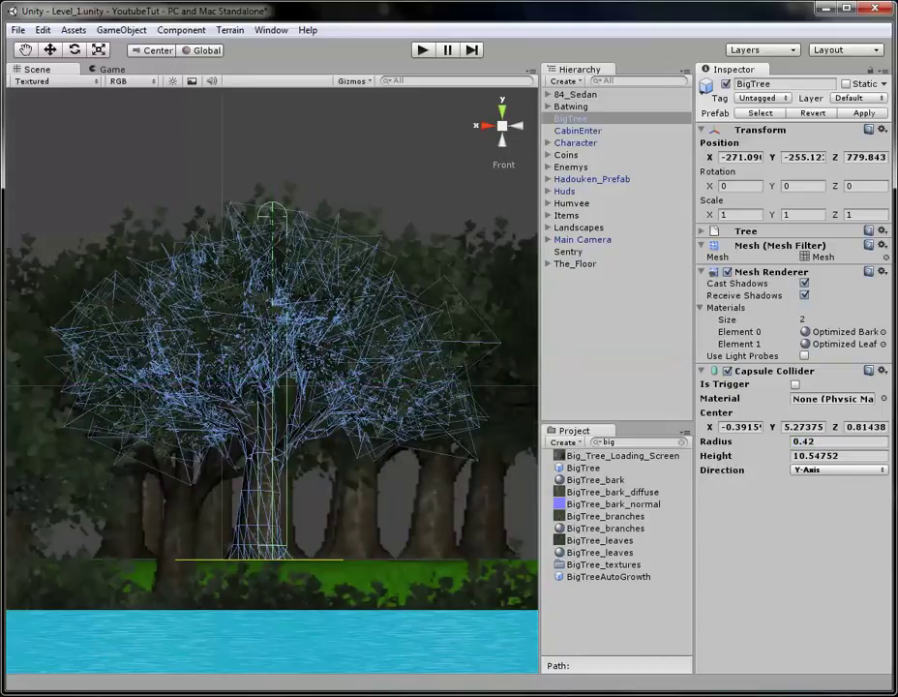
pyautogui.moveTo(728, 456)
pyautogui.mouseDown()
pyautogui.moveTo(716, 456)
pyautogui.moveTo(753, 441)
pyautogui.moveTo(719, 441)
pyautogui.mouseUp()
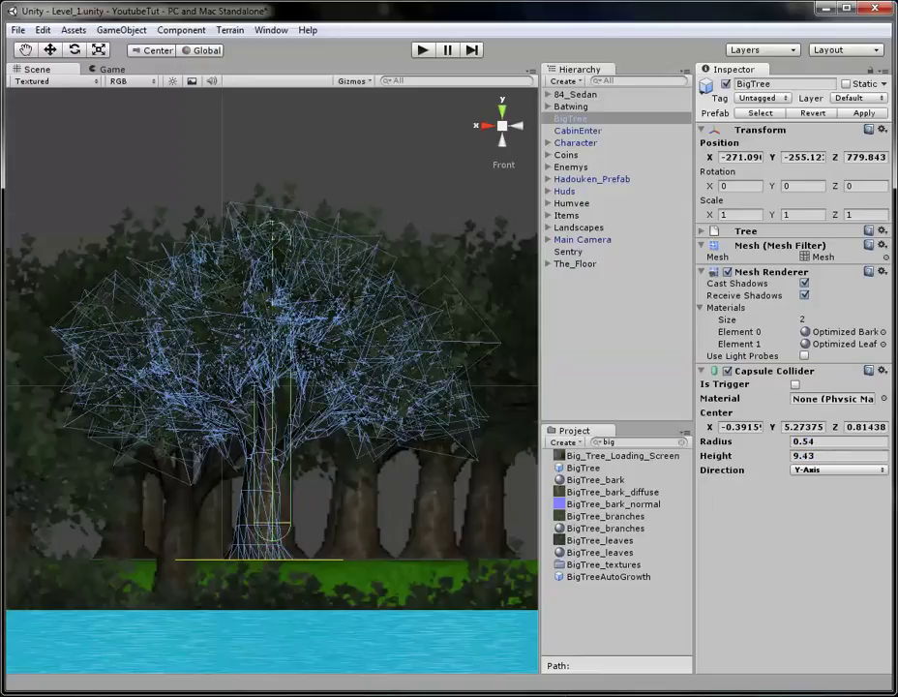
# Center the Capsule Collider on the trunk at X 0, Y 4.75, Z 0
pyautogui.moveTo(773, 426); pyautogui.dragTo(765, 427)
pyautogui.click(710, 426)
pyautogui.write('0')
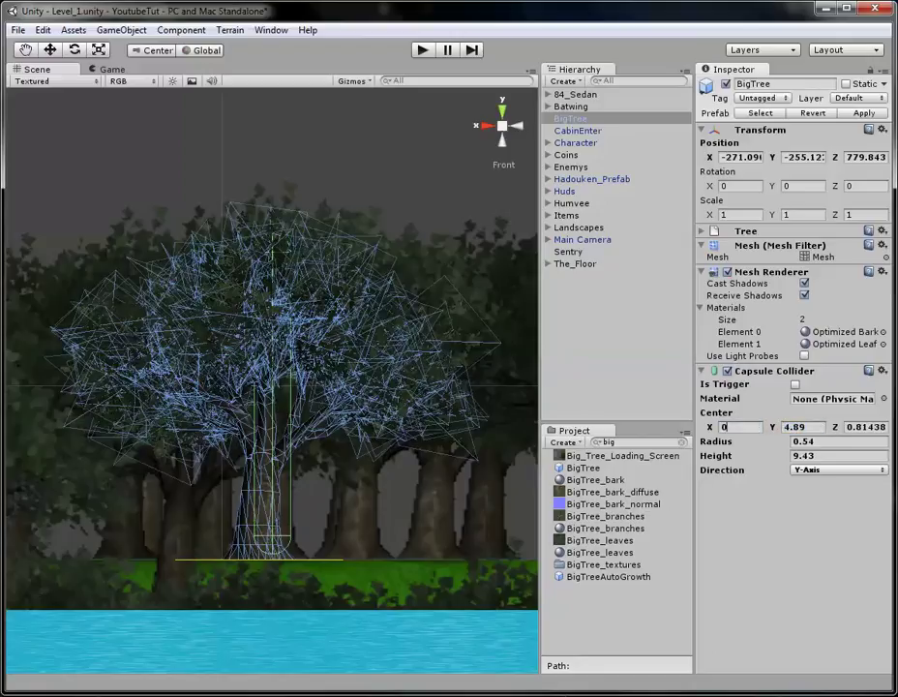
pyautogui.press('Tab')
pyautogui.write('0')
pyautogui.press('Tab')
pyautogui.write('0')
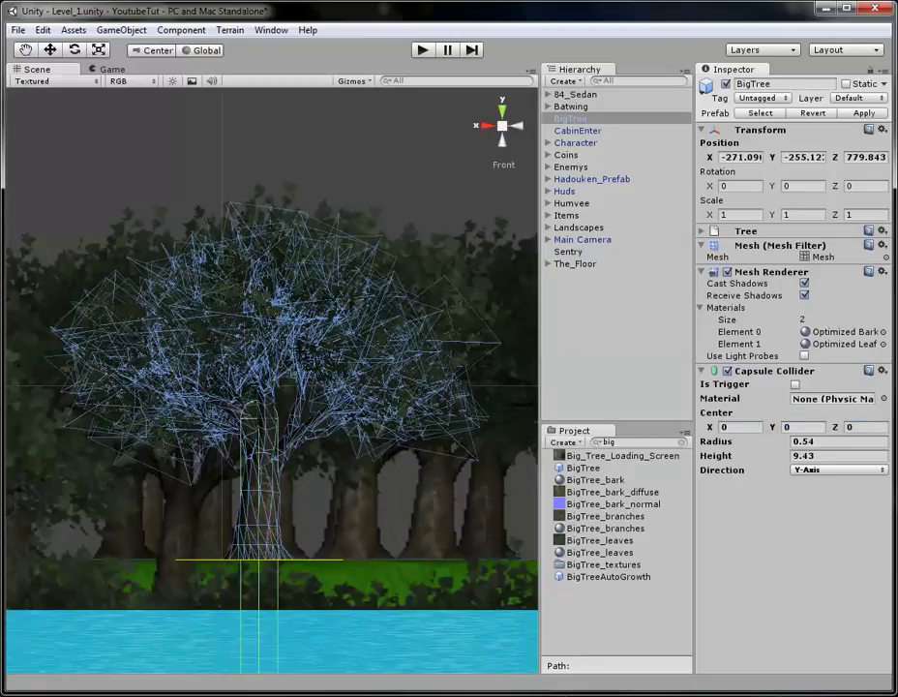
pyautogui.moveTo(772, 427); pyautogui.dragTo(861, 427)
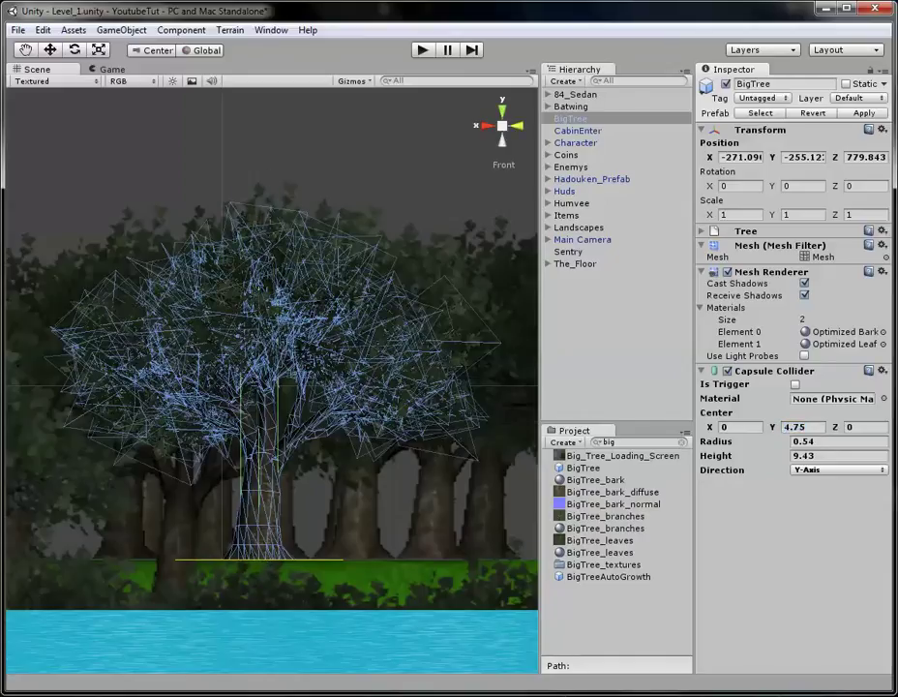
# Check the capsule's fit from the Left and perspective views, and update the BigTree prefab from the scene instance
pyautogui.click(517, 126)
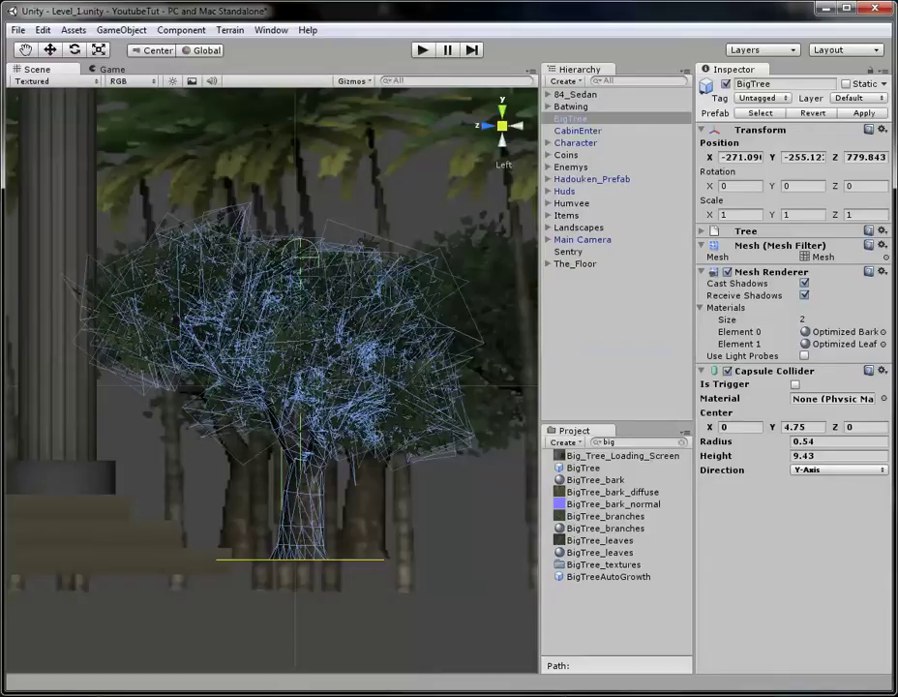
pyautogui.click(503, 126)
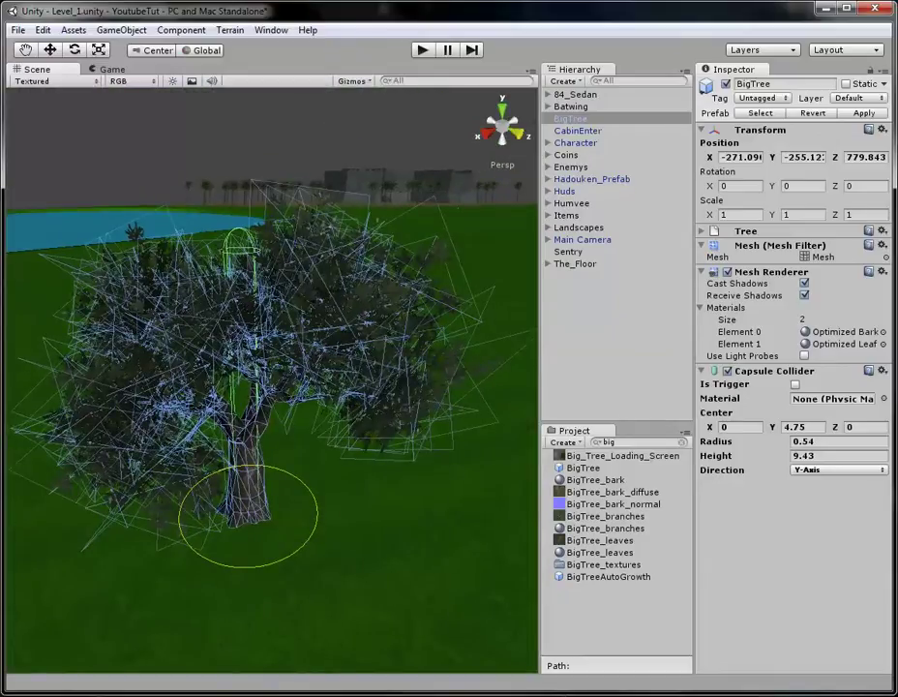
pyautogui.moveTo(571, 118); pyautogui.dragTo(583, 467)
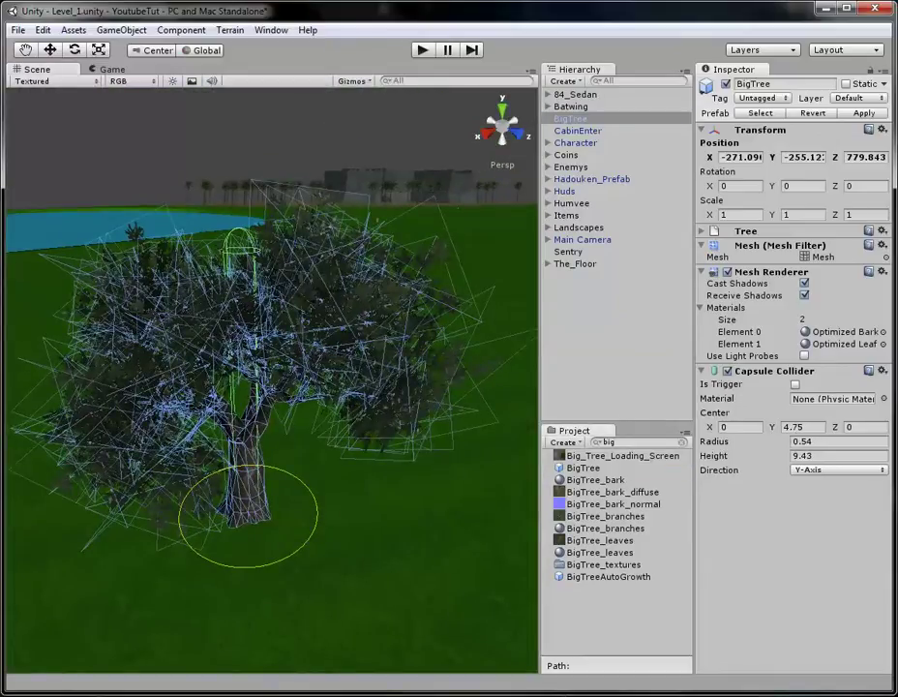
# Run the level, move the character up to the first tree in the forest, and shoot fireballs on the way
pyautogui.hotkey('ctrl', 'p')
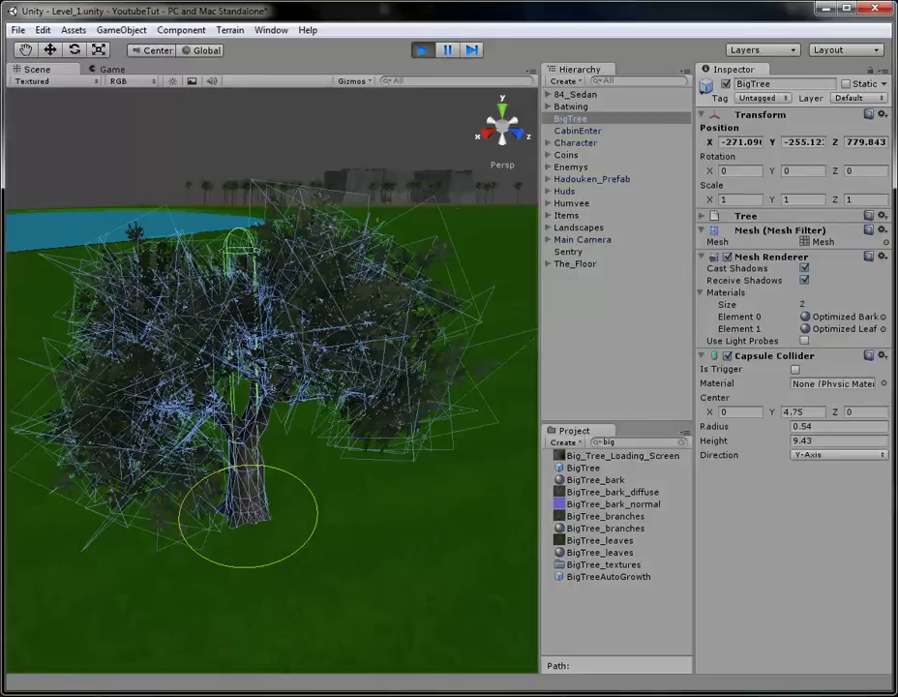
pyautogui.press('w')
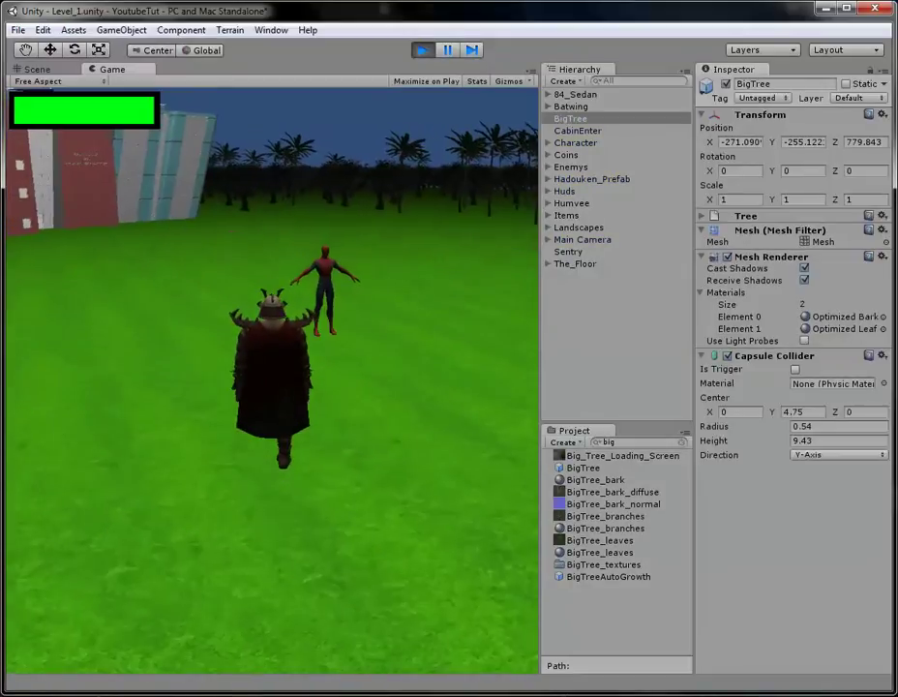
pyautogui.press('w')
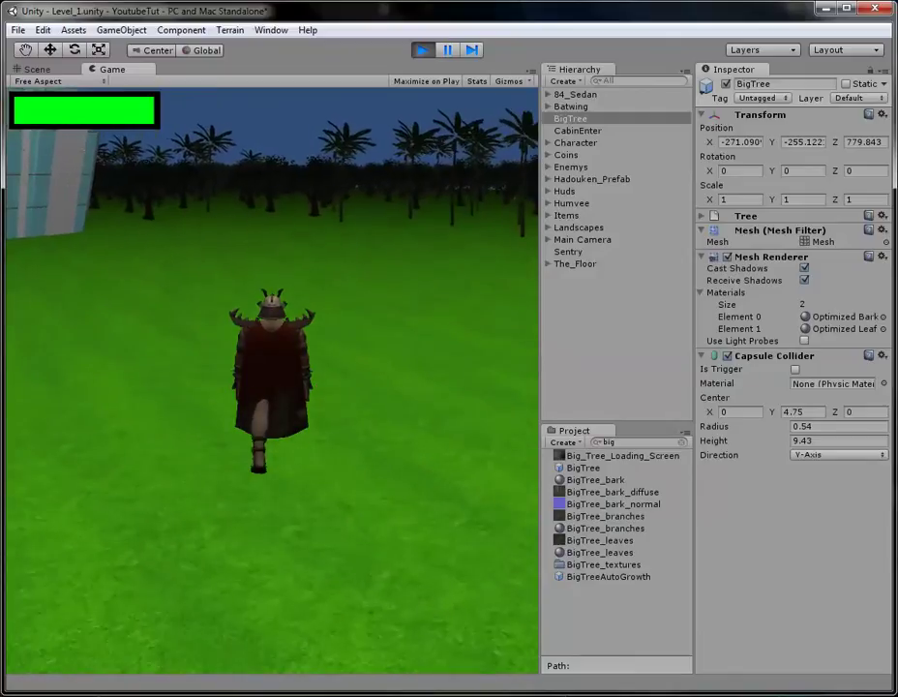
pyautogui.press('w')
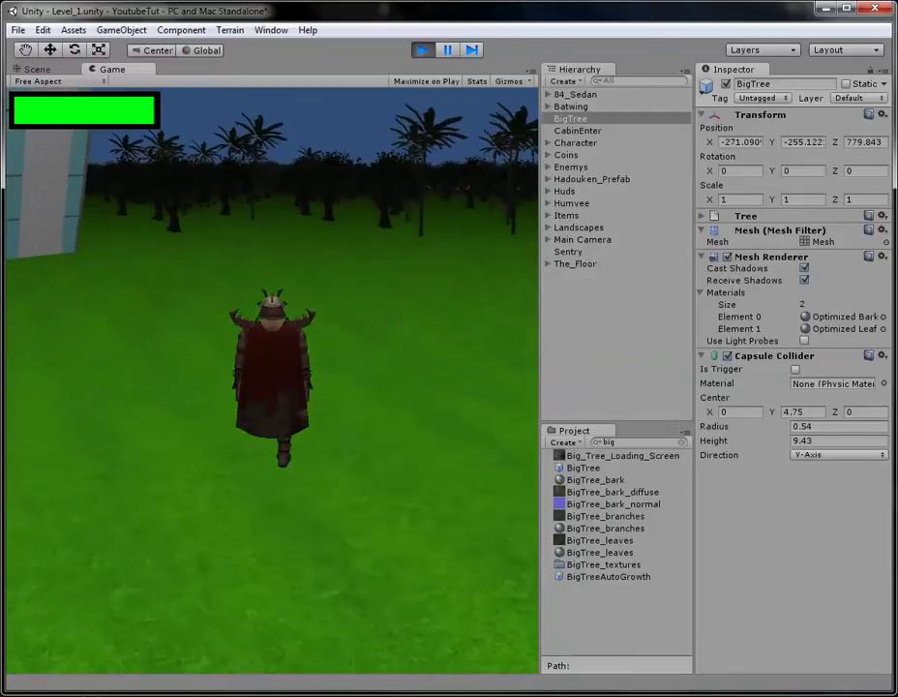
pyautogui.press('w')
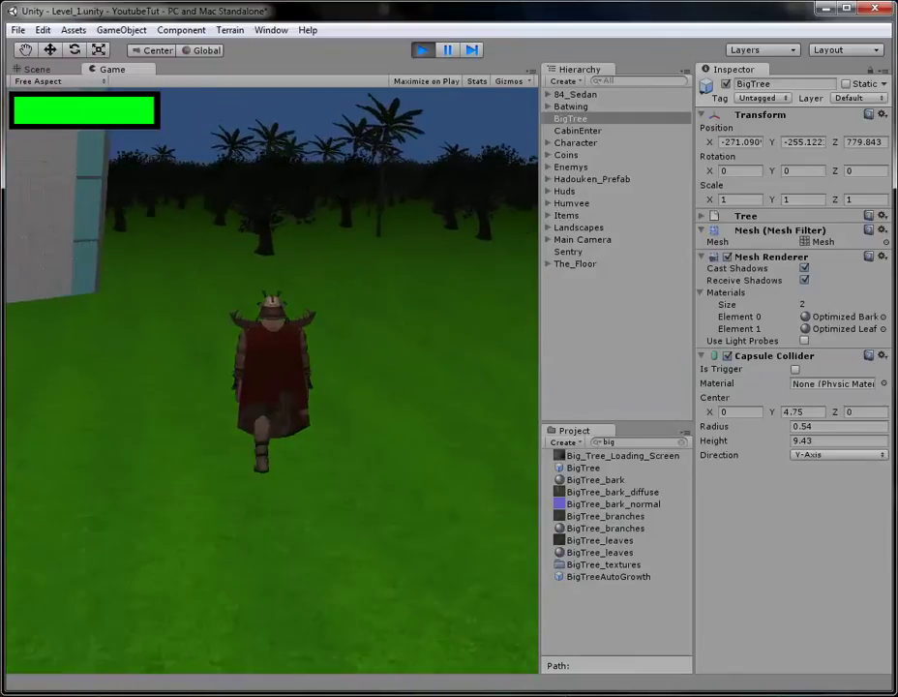
pyautogui.press('space')
pyautogui.press('w')
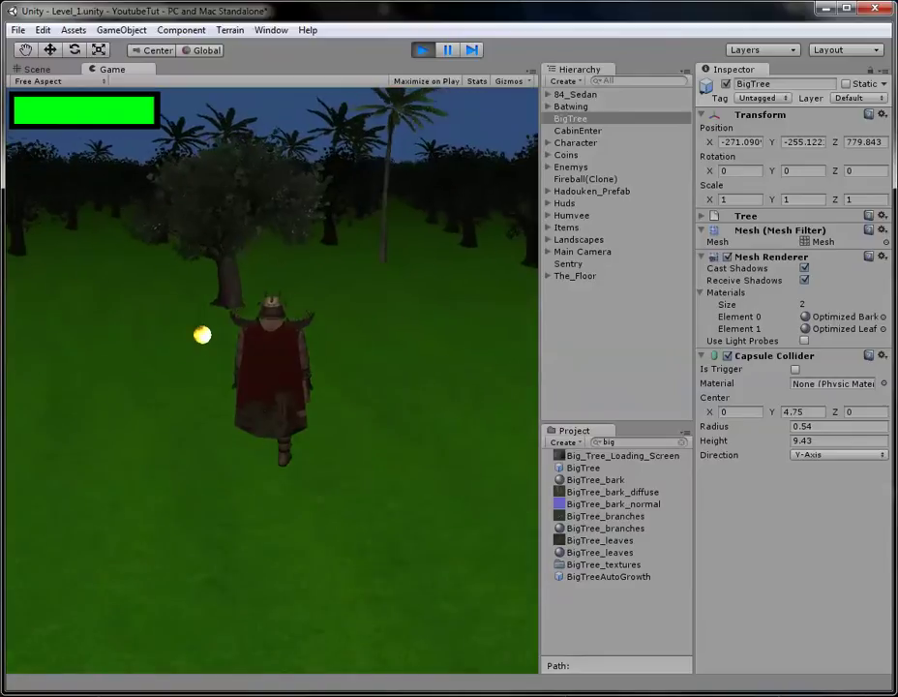
pyautogui.press('ctrl')
pyautogui.press('w')
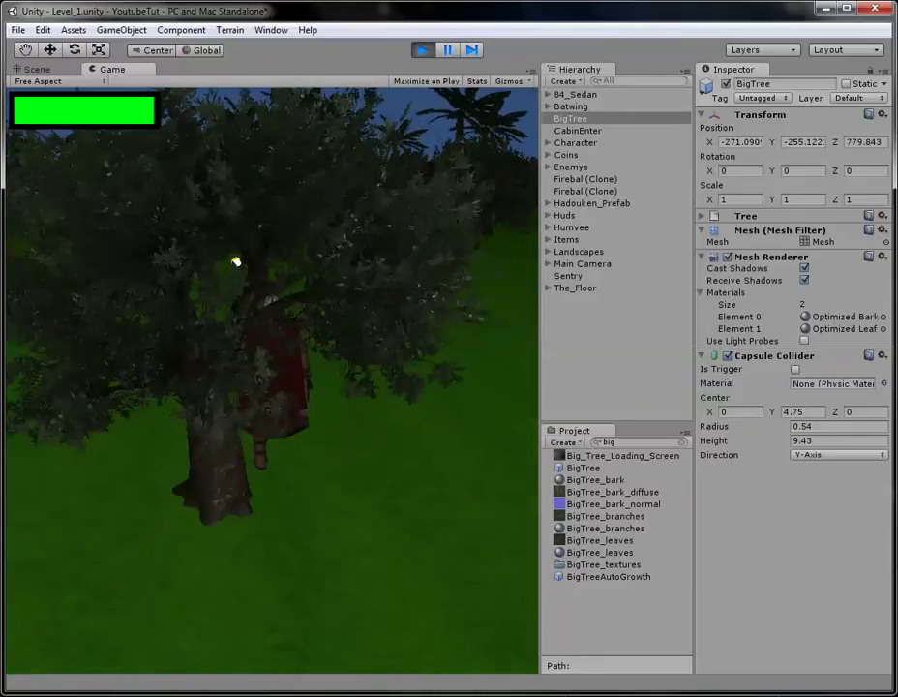
# Walk the character against several tree trunks in the forest to test their collision, and stop the game
pyautogui.press('w')
pyautogui.press('a')
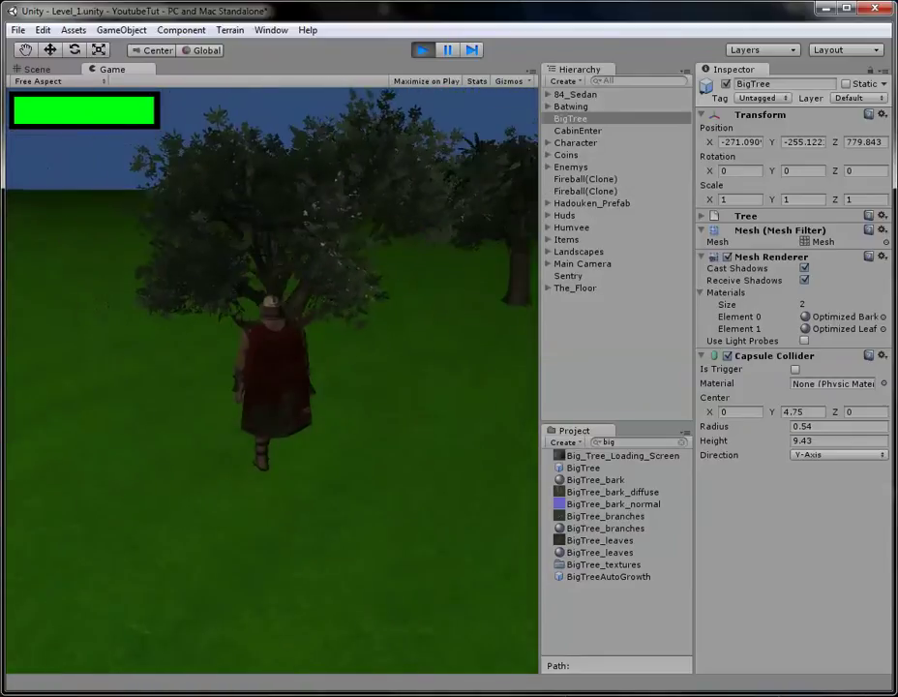
pyautogui.press('d')
pyautogui.press('w')
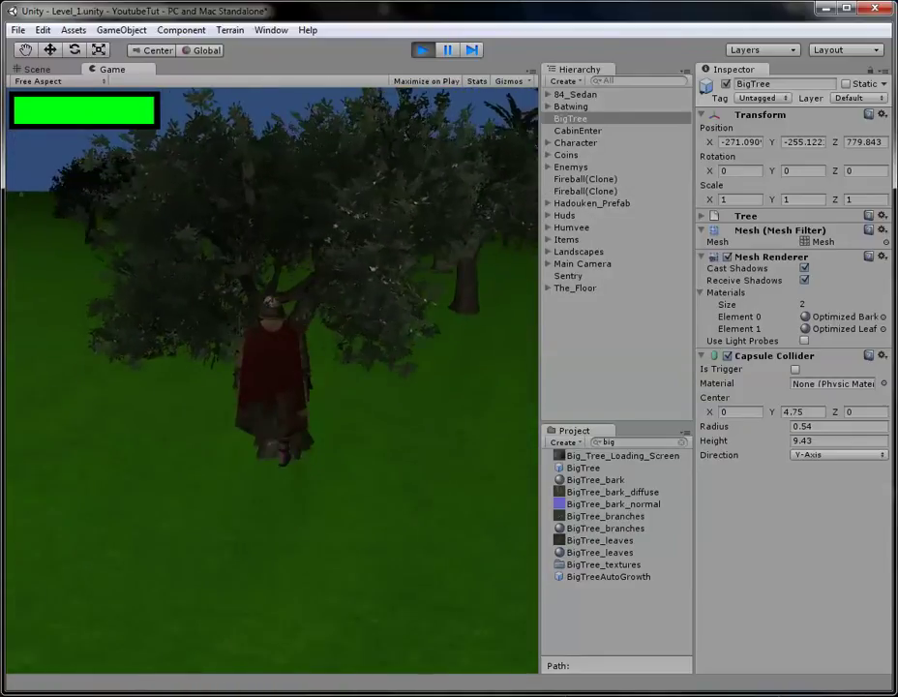
pyautogui.press('w')
pyautogui.press('a')
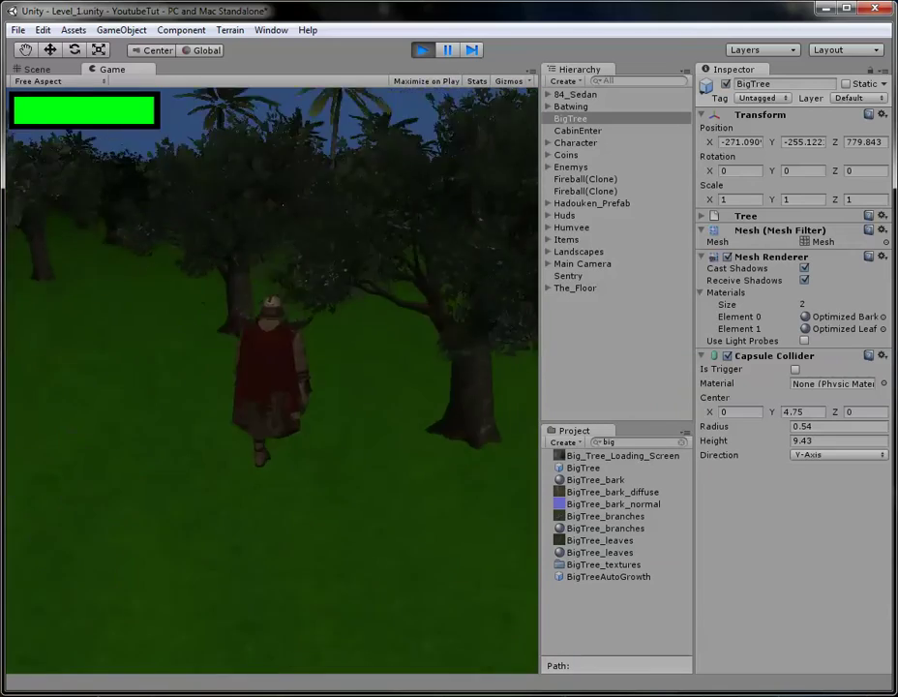
pyautogui.press('w')
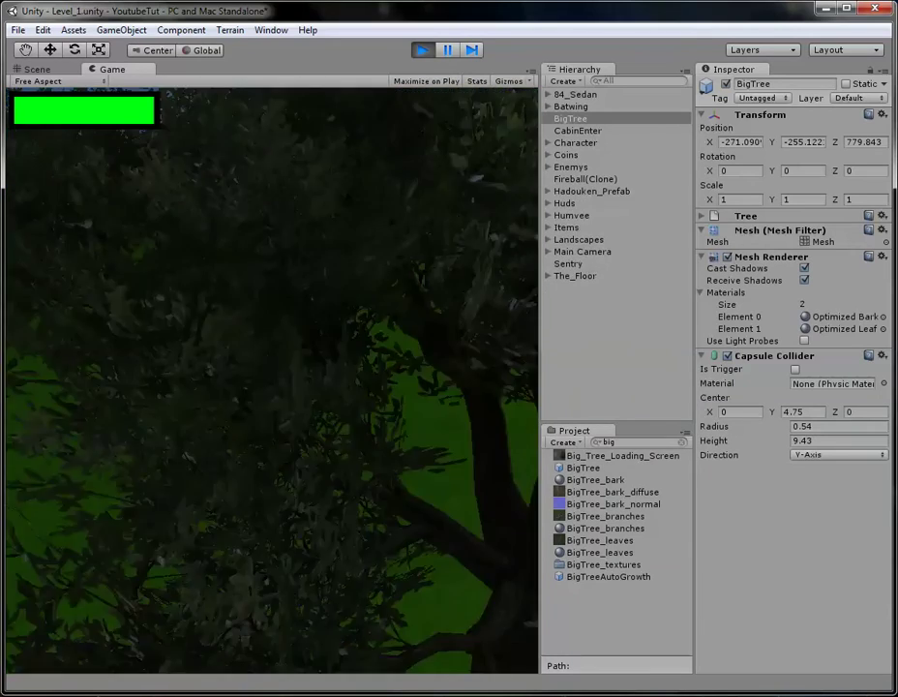
pyautogui.press('d')
pyautogui.press('w')
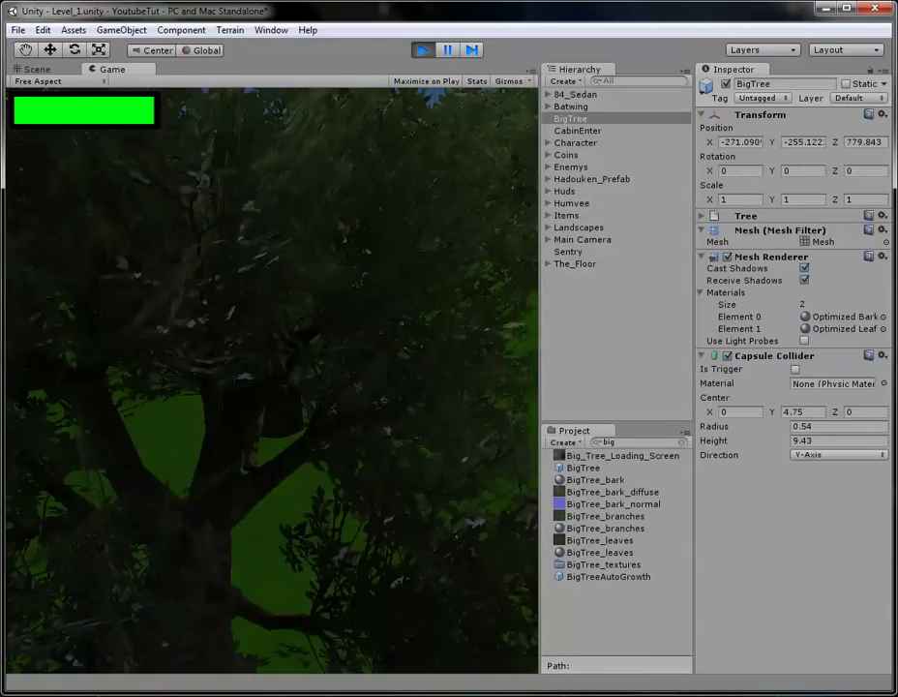
pyautogui.press('w')
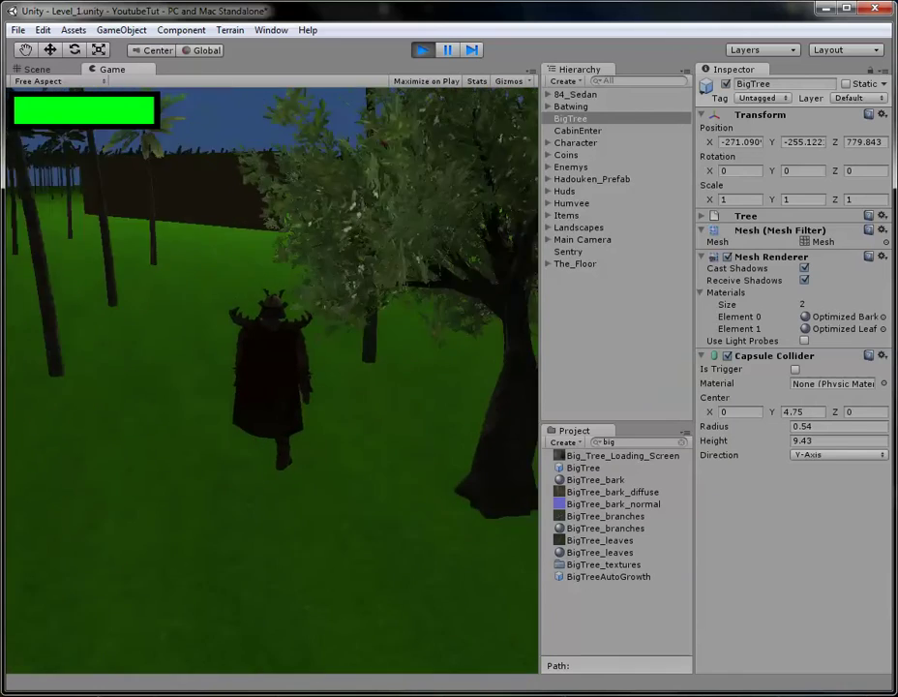
pyautogui.press('d')
pyautogui.hotkey('ctrl', 'p')
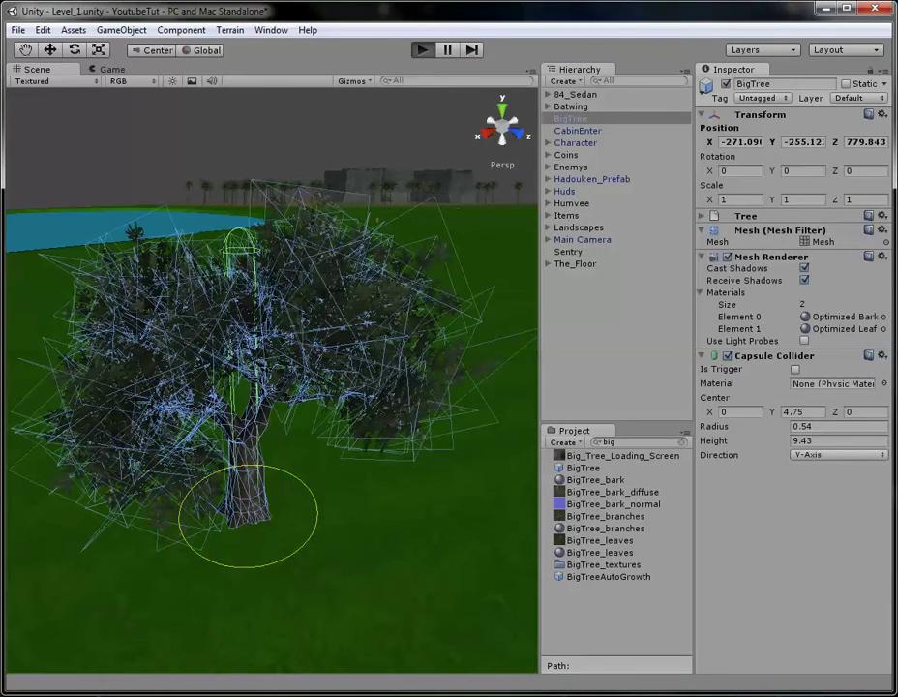
# Run the level again, walk the character to the Humvee, and get in
pyautogui.hotkey('ctrl', 'p')
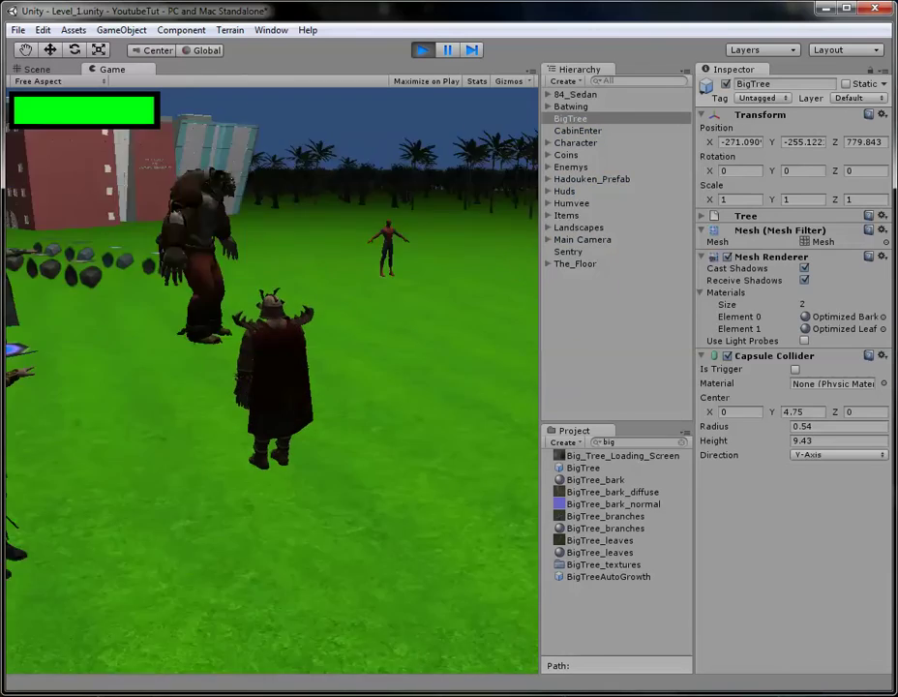
pyautogui.press('w')
pyautogui.press('a')
pyautogui.press('d')
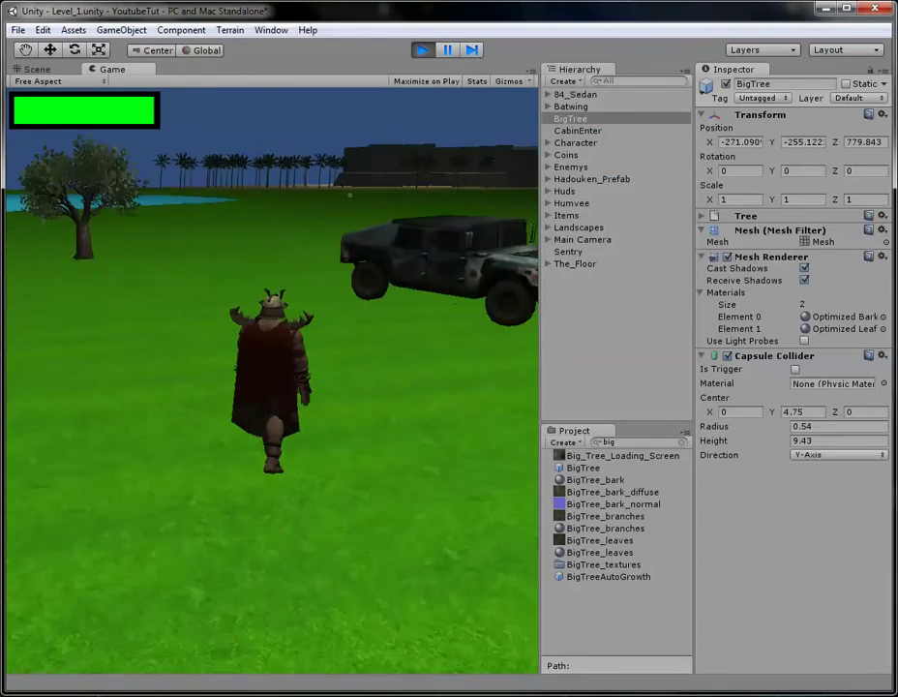
pyautogui.press('e')
# Drive the Humvee through the forest and up to the single BigTree to test vehicle collision, and stop the game
pyautogui.press('w')
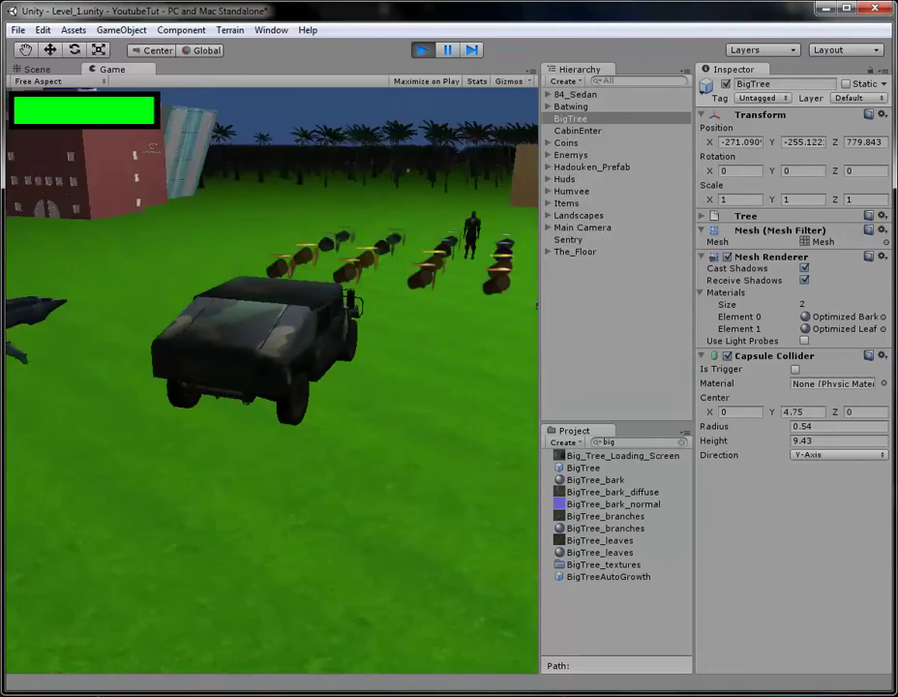
pyautogui.press('d')
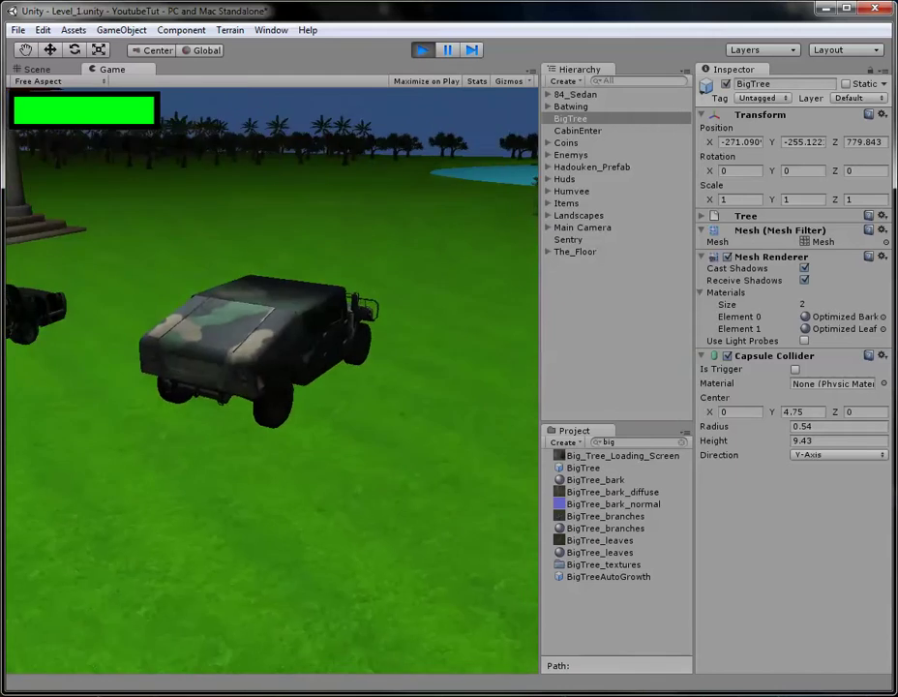
pyautogui.press('a')
pyautogui.press('d')
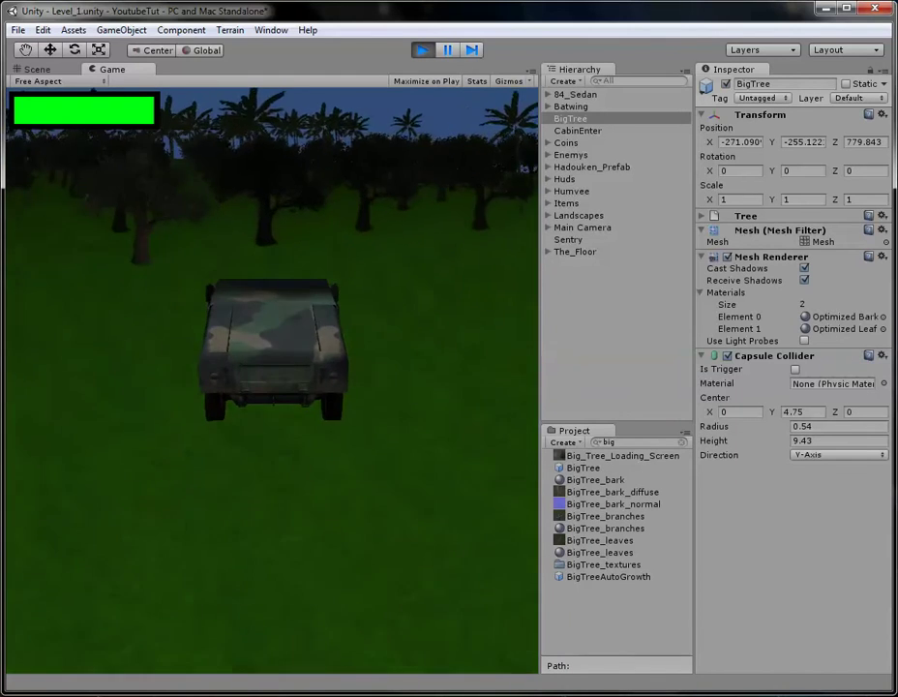
pyautogui.press('d')
pyautogui.press('a')
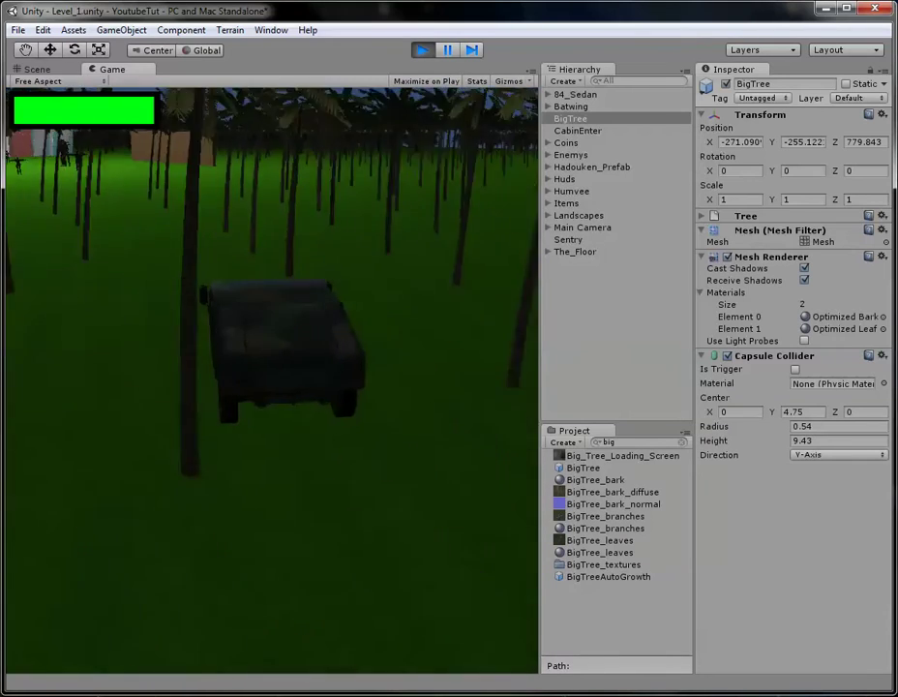
pyautogui.press('a')
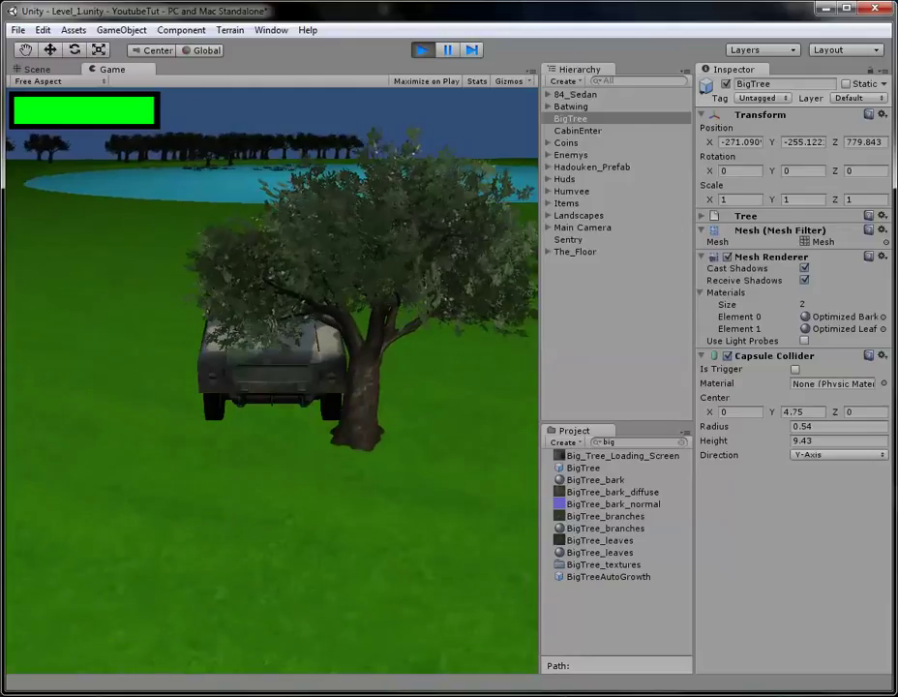
pyautogui.hotkey('ctrl', 'p')
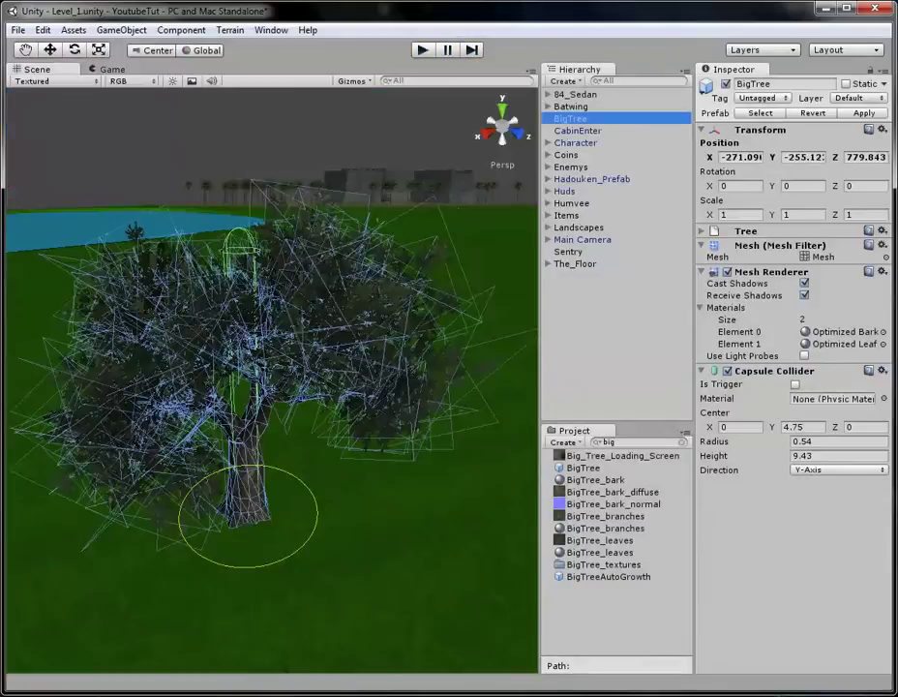
# Delete the BigTree instance from the scene and find the Palm model by searching the project for "palm"
pyautogui.press('Delete')
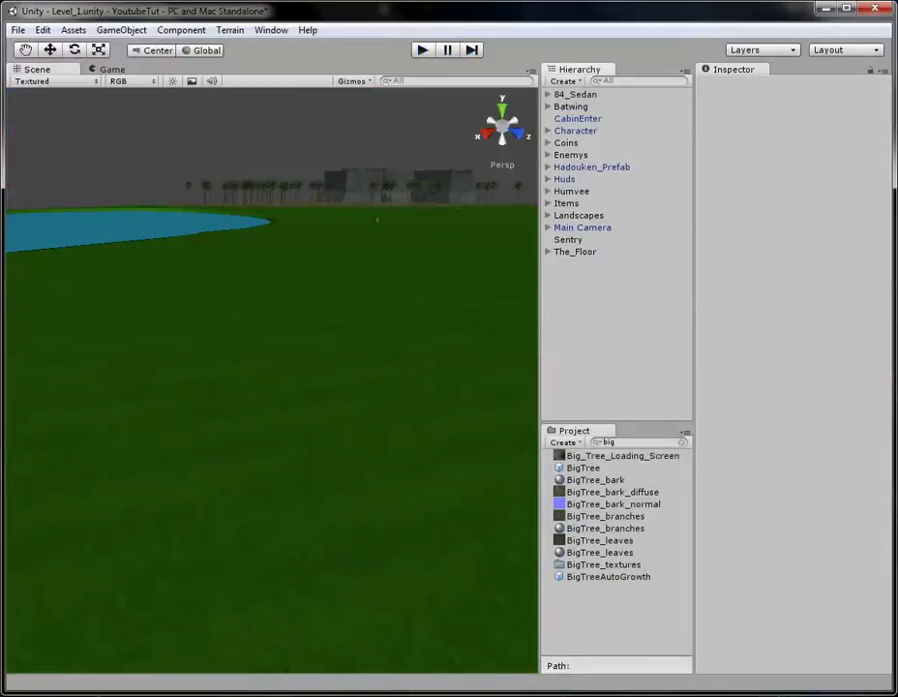
pyautogui.click(609, 441)
pyautogui.write('palm')
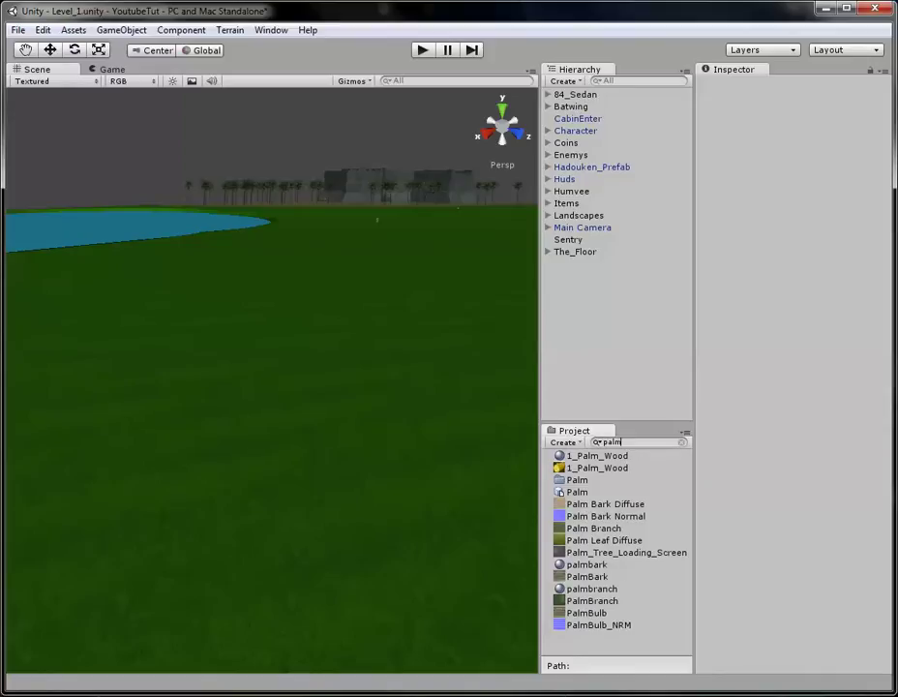
pyautogui.click(577, 492)
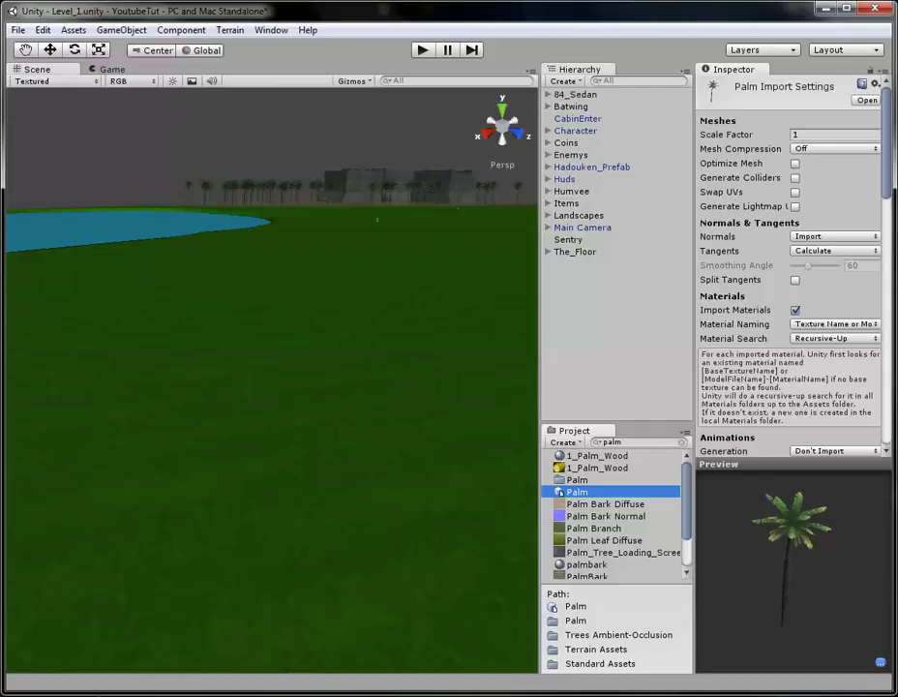
# Place the Palm model on the open grass near the lake in the scene
pyautogui.scroll(-8, 272, 380)
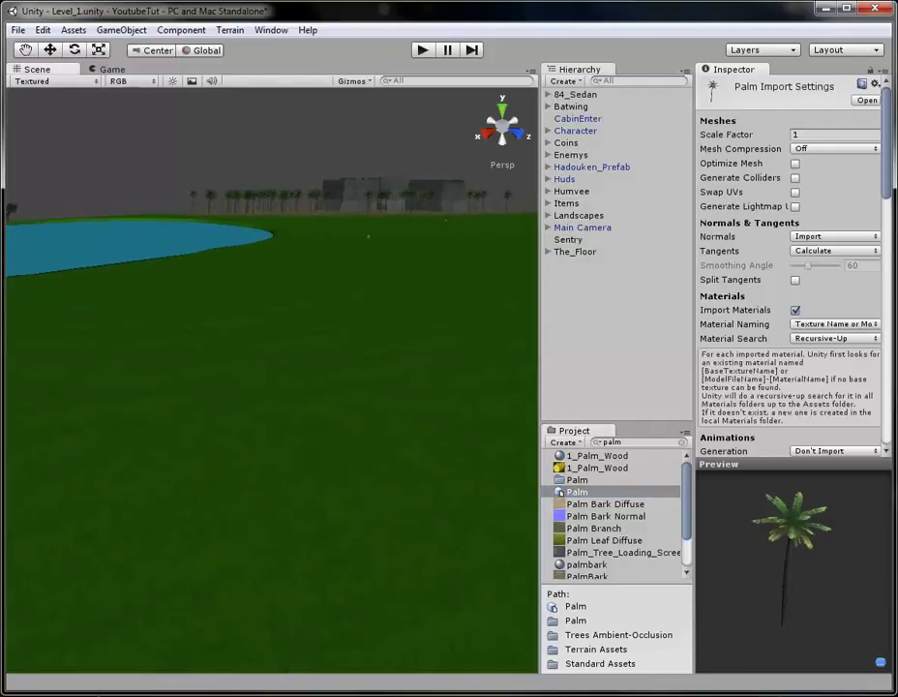
pyautogui.scroll(-5, 274, 554)
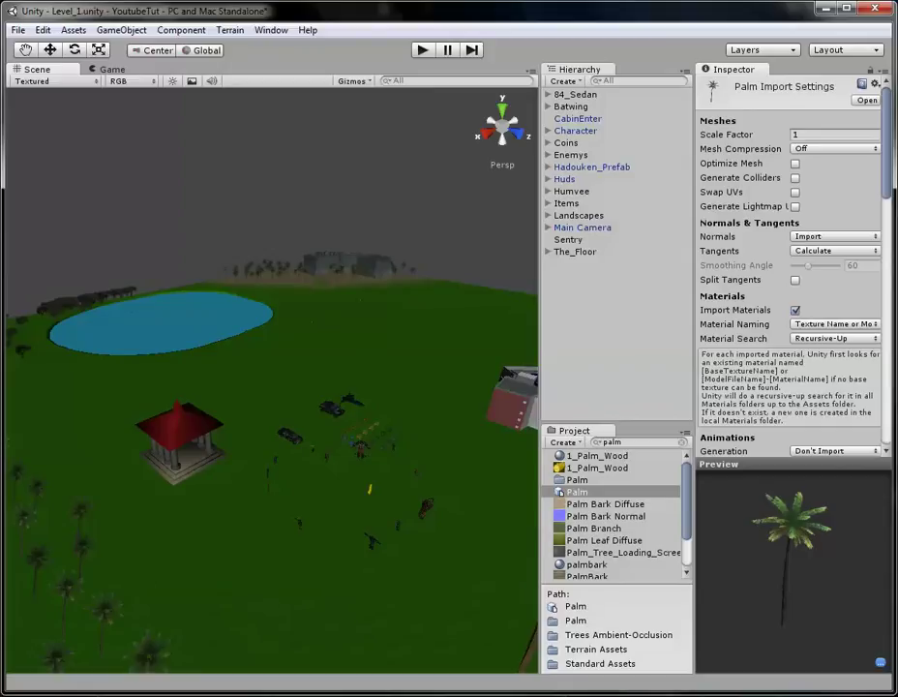
pyautogui.scroll(6, 503, 484)
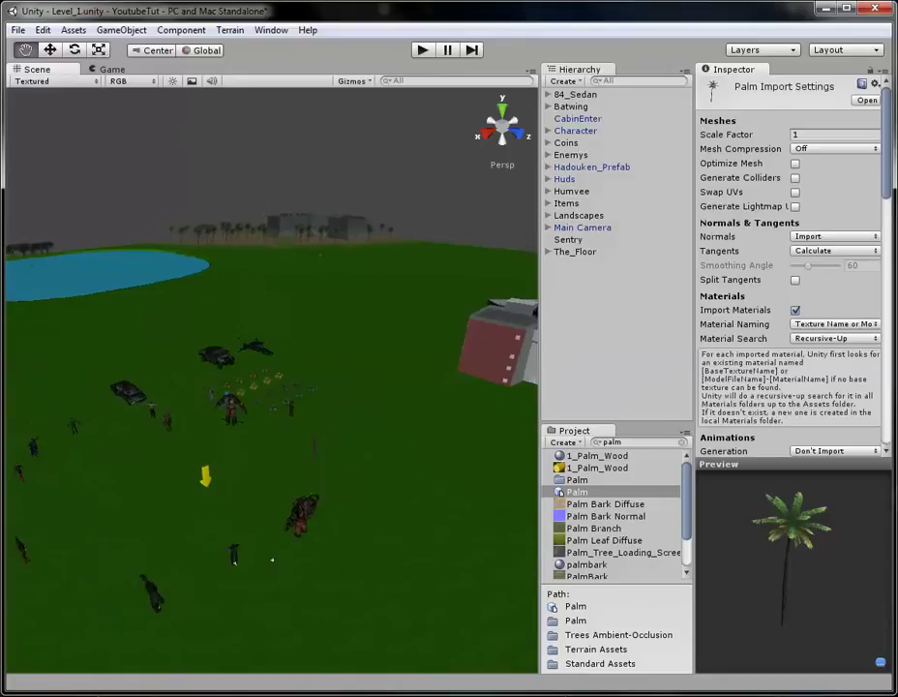
pyautogui.scroll(5, 145, 232)
pyautogui.moveTo(222, 387); pyautogui.dragTo(378, 388, button='middle')
pyautogui.scroll(4, 271, 380)
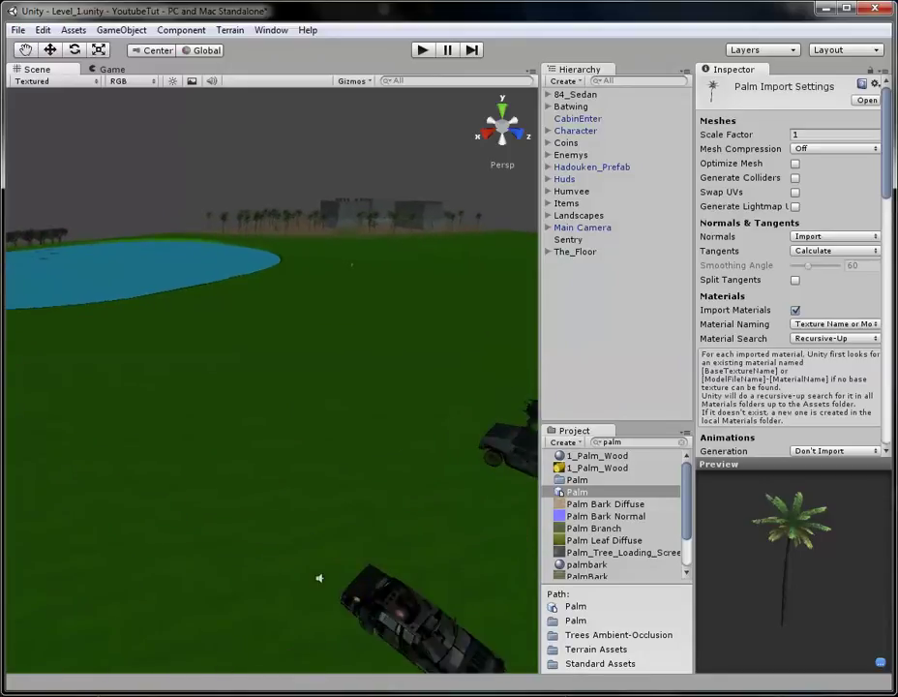
pyautogui.moveTo(576, 492); pyautogui.dragTo(281, 412)
pyautogui.scroll(3, 281, 412)
pyautogui.scroll(1, 272, 380)
pyautogui.scroll(-3, 789, 377)
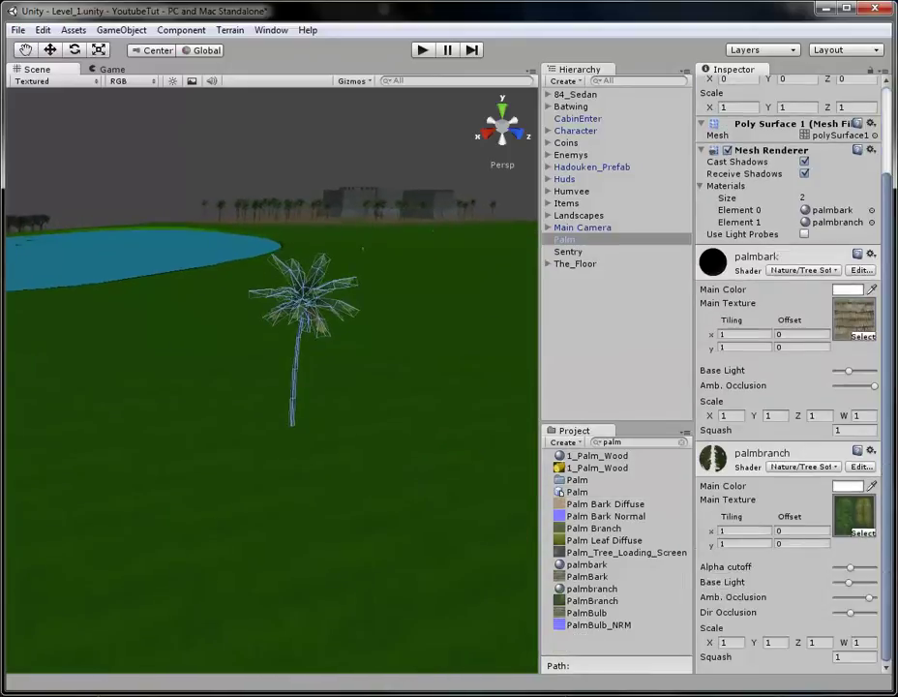
# Select the Palm instance in the scene and collapse its palmbark and palmbranch material settings
pyautogui.click(577, 491)
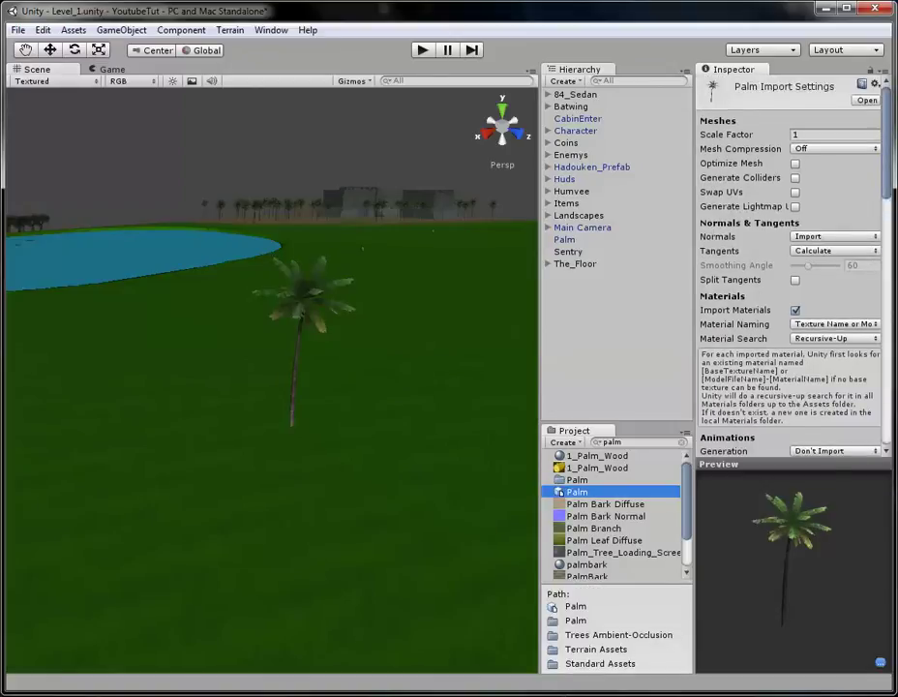
pyautogui.click(299, 329)
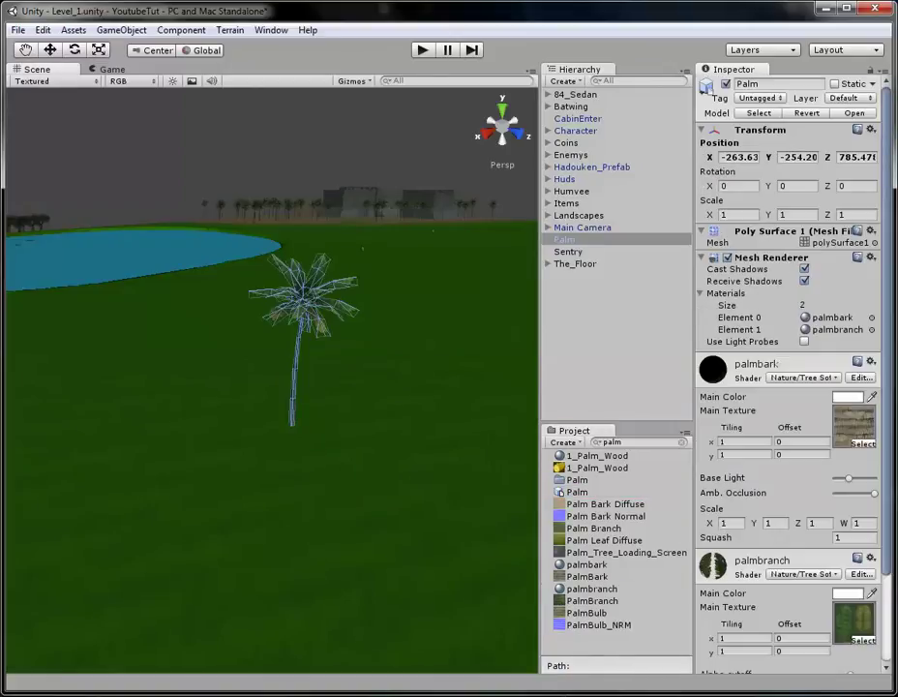
pyautogui.scroll(-3, 789, 387)
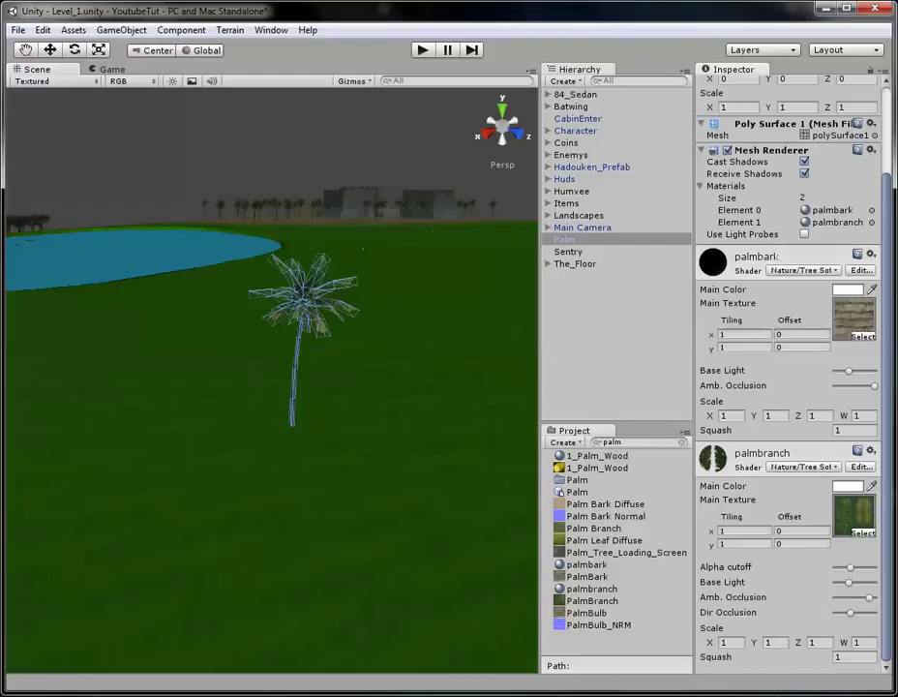
pyautogui.click(774, 258)
pyautogui.click(774, 409)
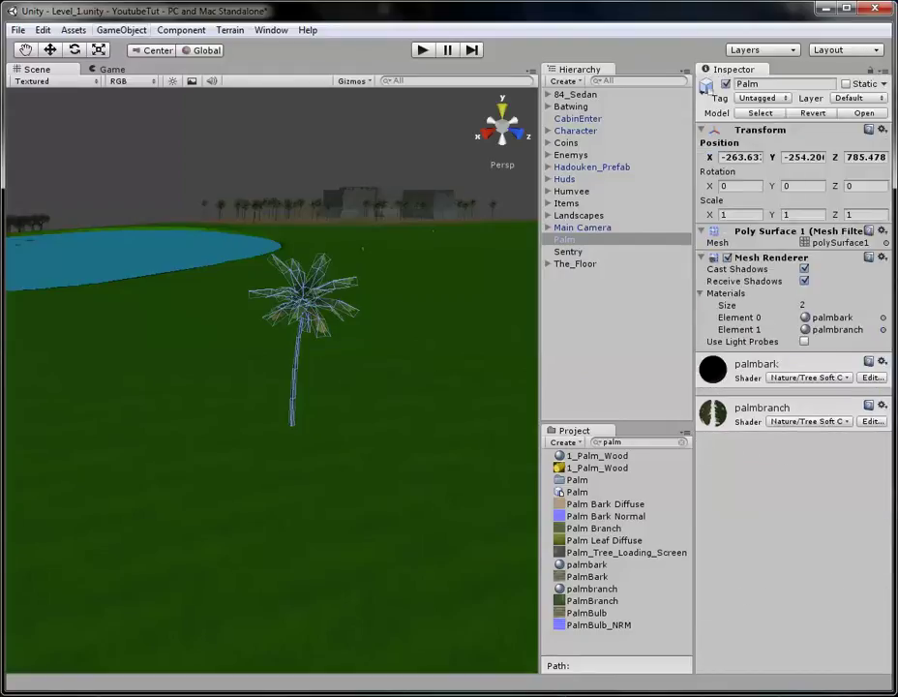
# Add a Capsule Collider to the Palm instance and examine its fit around the tree from the front
pyautogui.click(181, 30)
pyautogui.moveTo(192, 80)
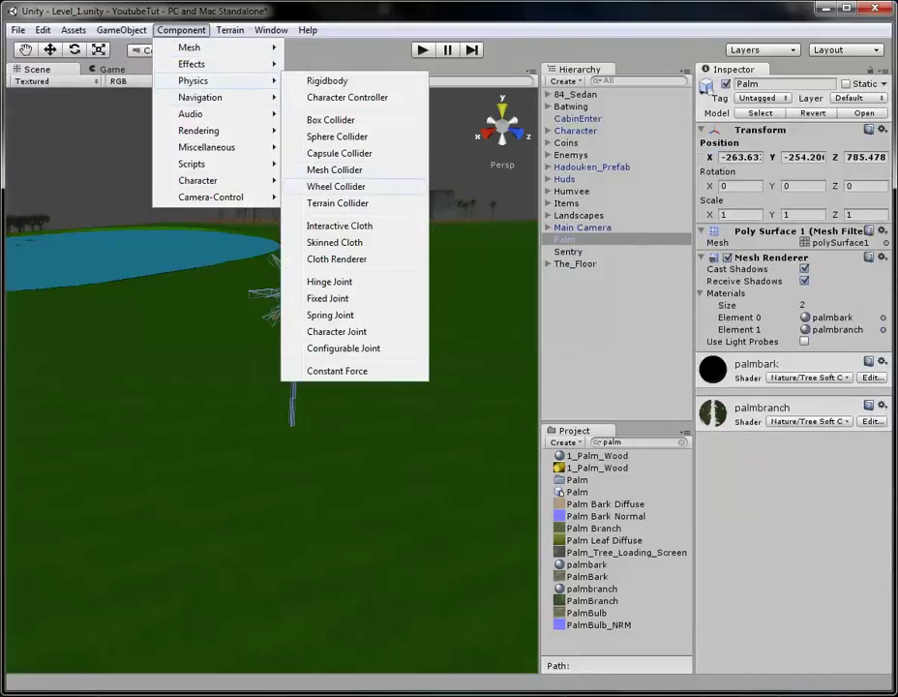
pyautogui.click(339, 152)
pyautogui.click(519, 133)
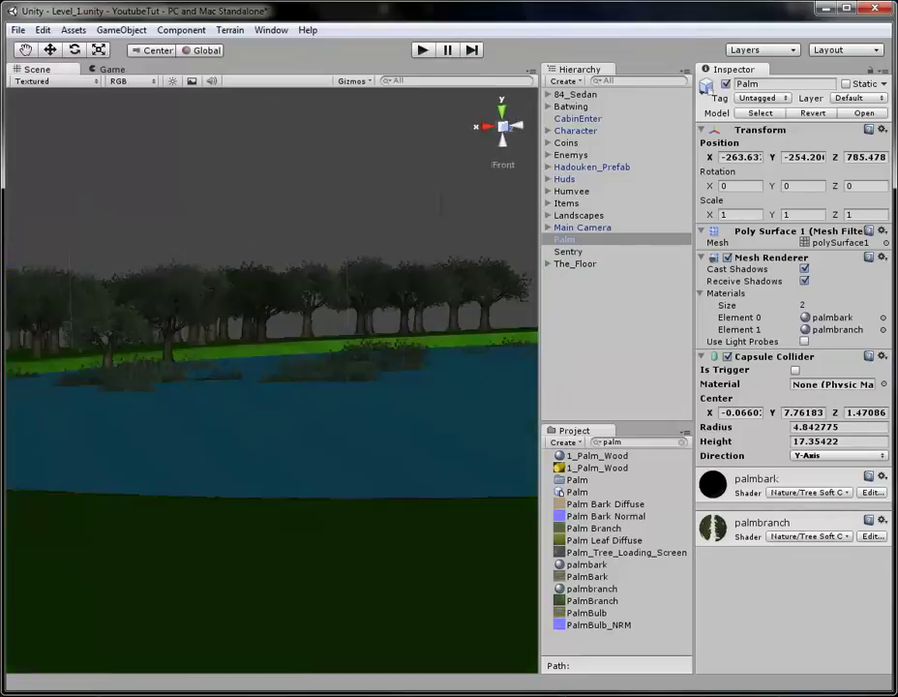
pyautogui.moveTo(377, 464); pyautogui.dragTo(101, 306, button='middle')
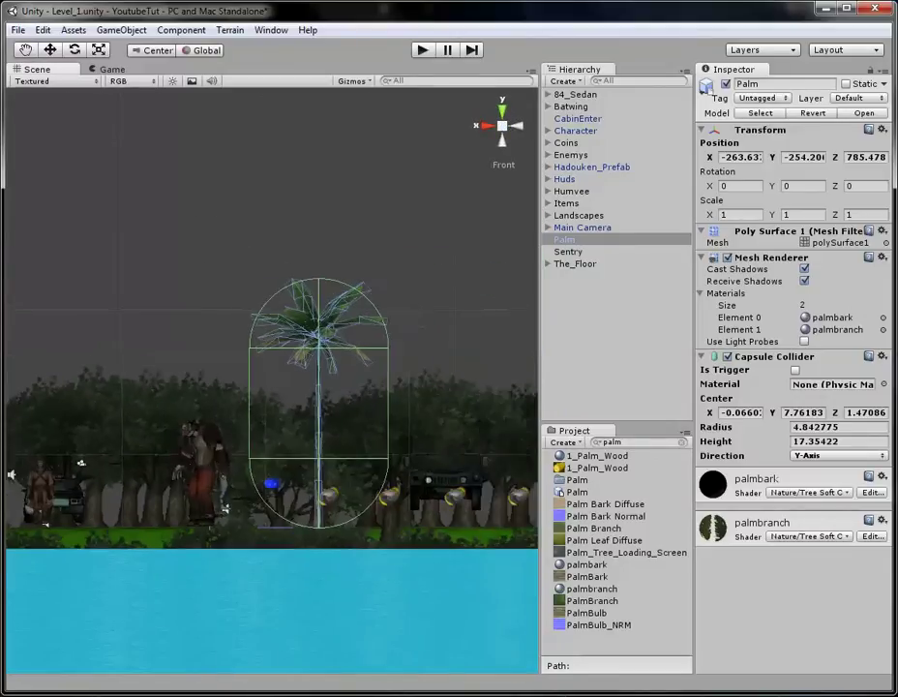
pyautogui.scroll(10, 272, 381)
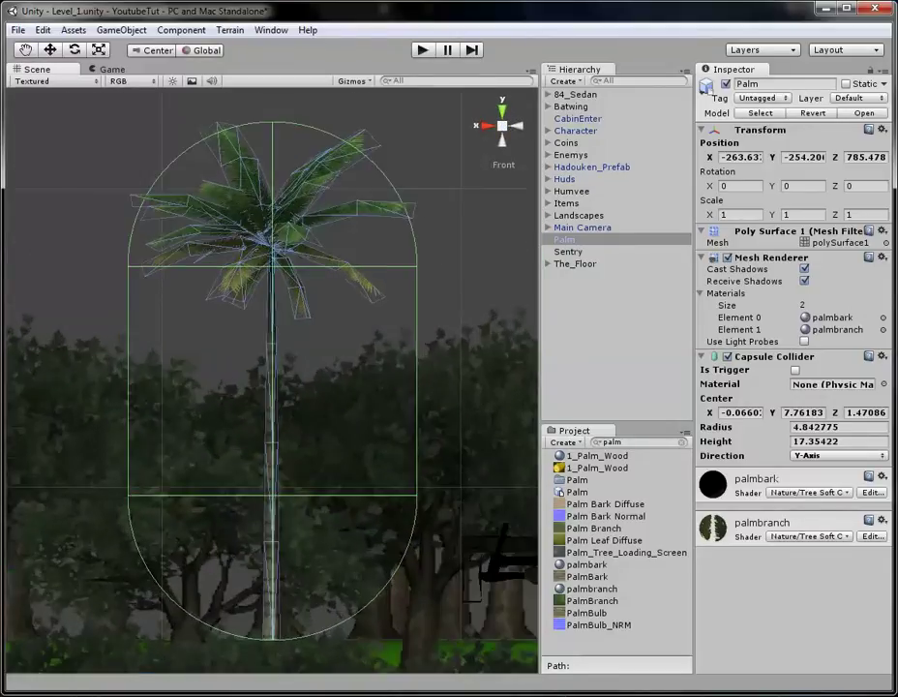
# Set the Palm capsule collider's centre to 0, 0, 0 and its radius to 0.25
pyautogui.click(740, 412)
pyautogui.write('0')
pyautogui.press('Tab')
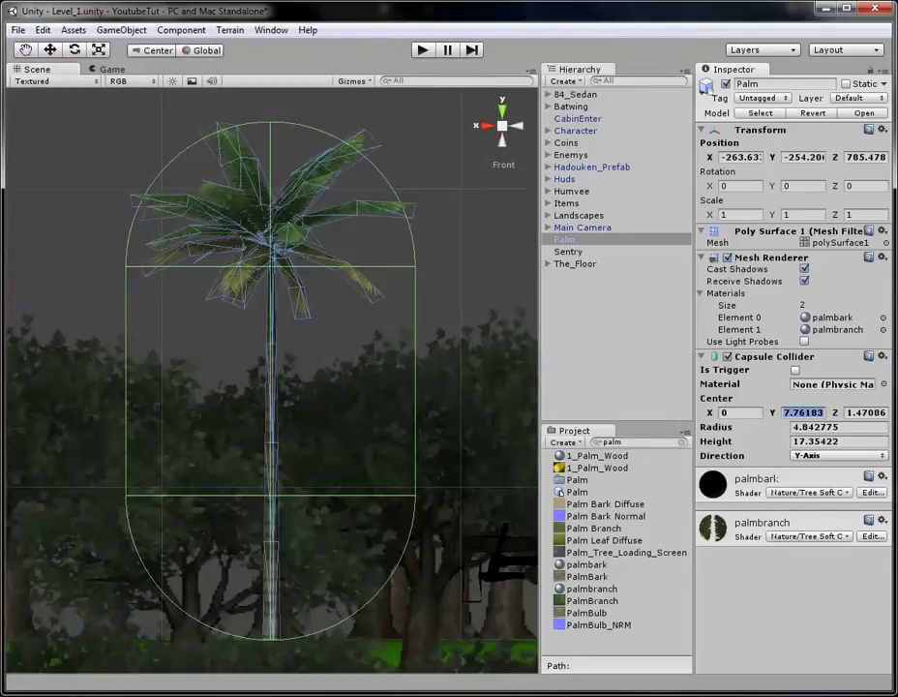
pyautogui.write('0')
pyautogui.press('Tab')
pyautogui.write('0')
pyautogui.moveTo(755, 427); pyautogui.dragTo(664, 426)
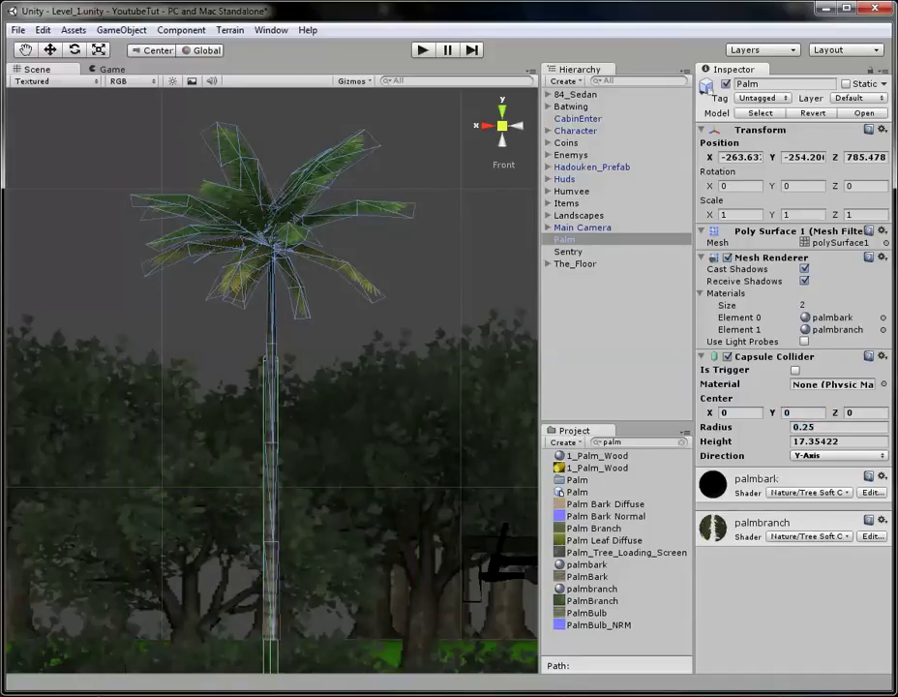
# Set the capsule collider's height to 14.8 and its centre Y to 6.6 so it follows the trunk
pyautogui.click(516, 126)
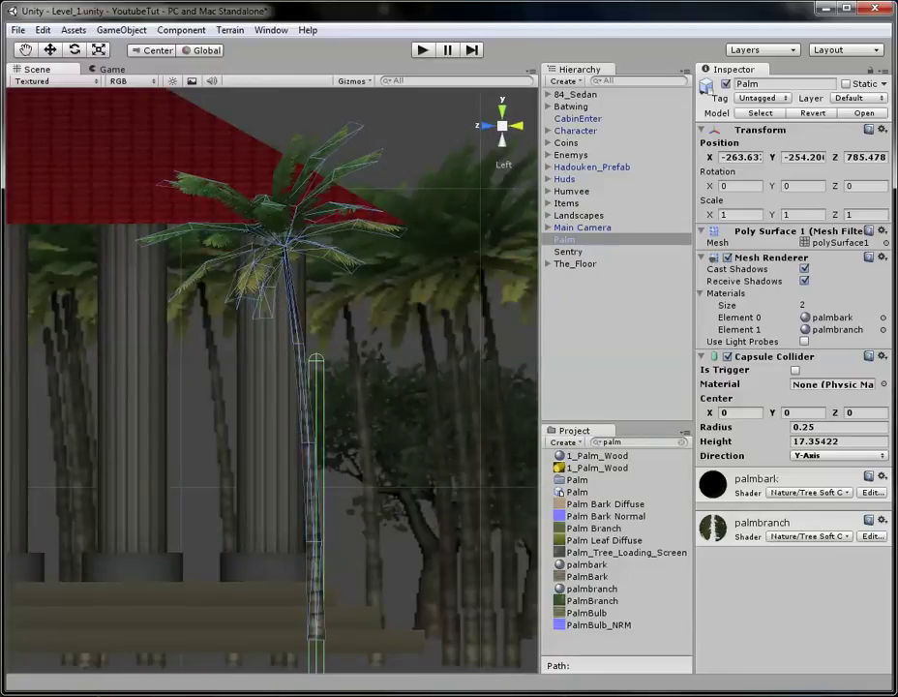
pyautogui.moveTo(715, 441); pyautogui.dragTo(710, 441)
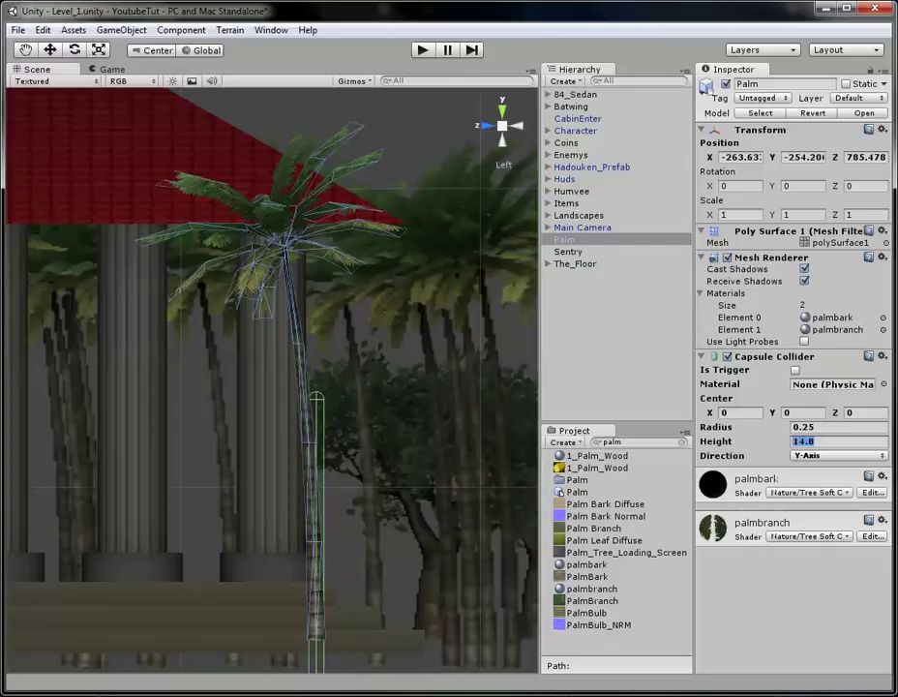
pyautogui.write('14.8')
pyautogui.press('Return')
pyautogui.moveTo(773, 412); pyautogui.dragTo(891, 412)
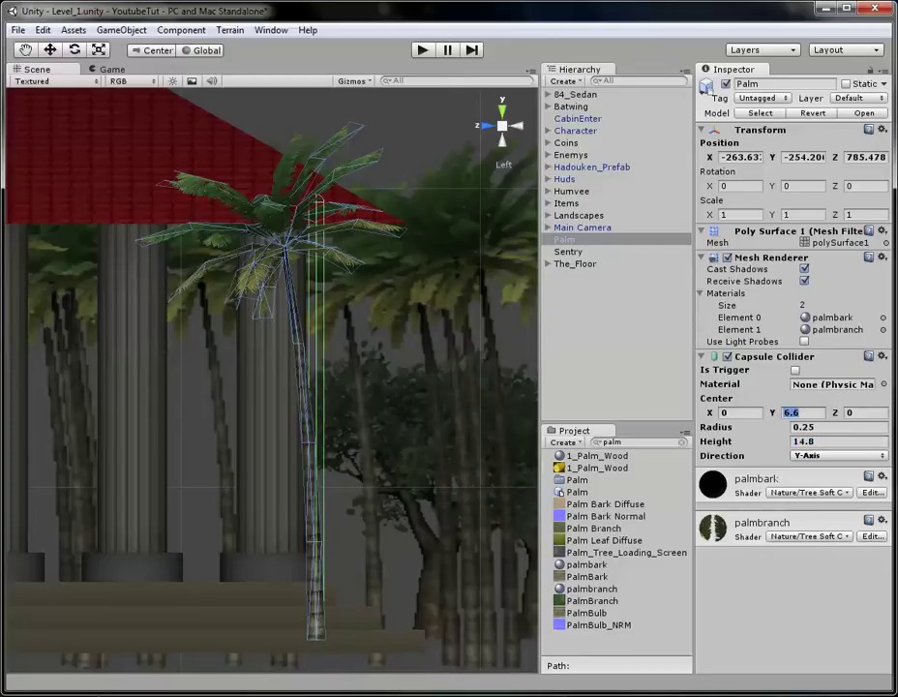
pyautogui.write('6.6')
pyautogui.click(501, 126)
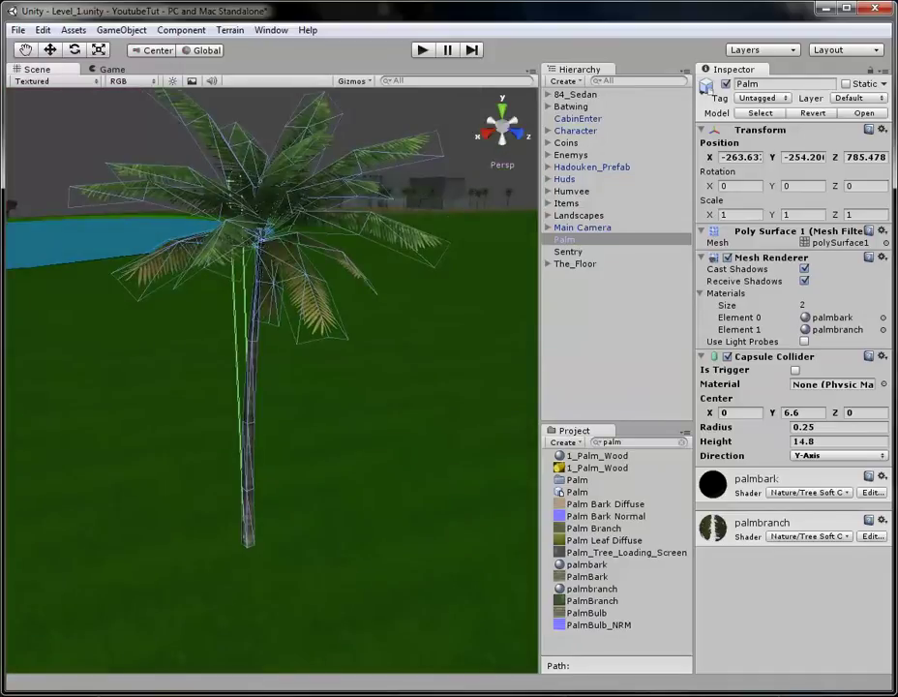
# Inspect the Palm model and Palm folder in the project, and clear the "palm" search to list all folders
pyautogui.click(576, 491)
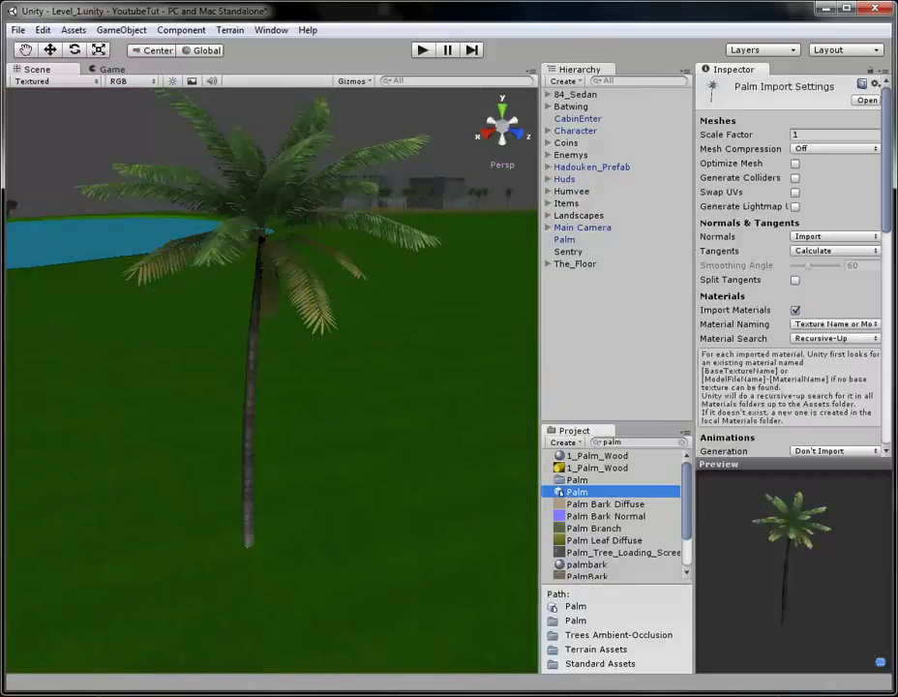
pyautogui.click(576, 479)
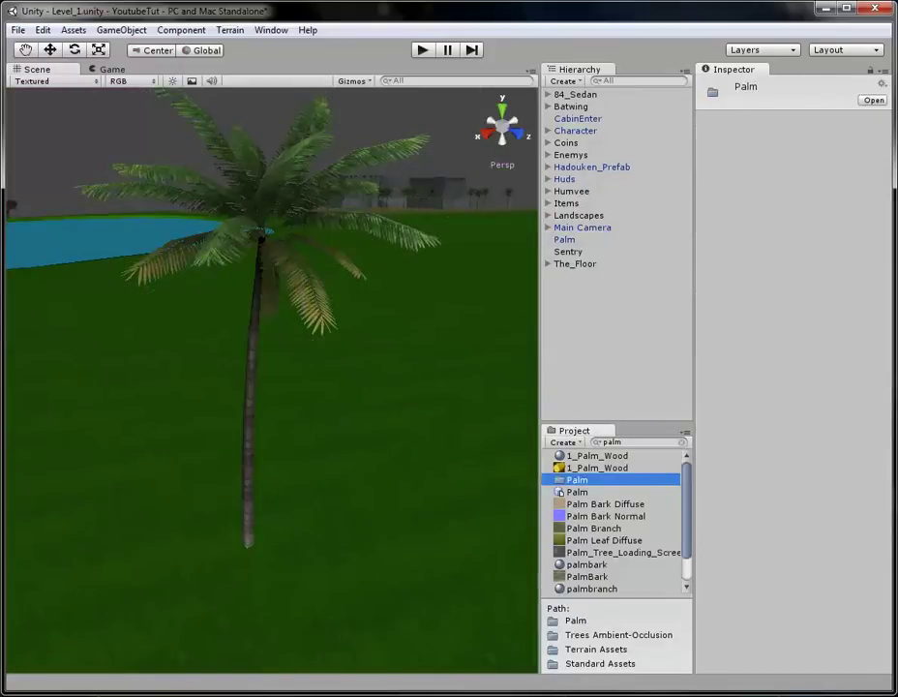
pyautogui.click(619, 441)
pyautogui.press('BackSpace')
pyautogui.scroll(5, 615, 559)
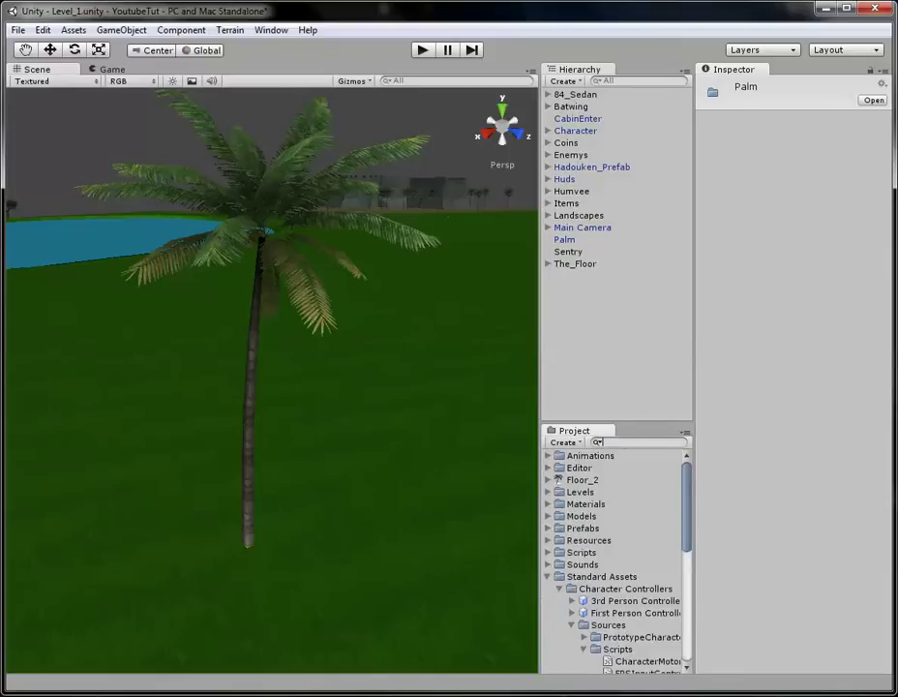
# Browse the Landscape models folder and look at Needle_Tree_Loading_Screen.jpg in Windows Photo Viewer before returning to Unity
pyautogui.click(547, 516)
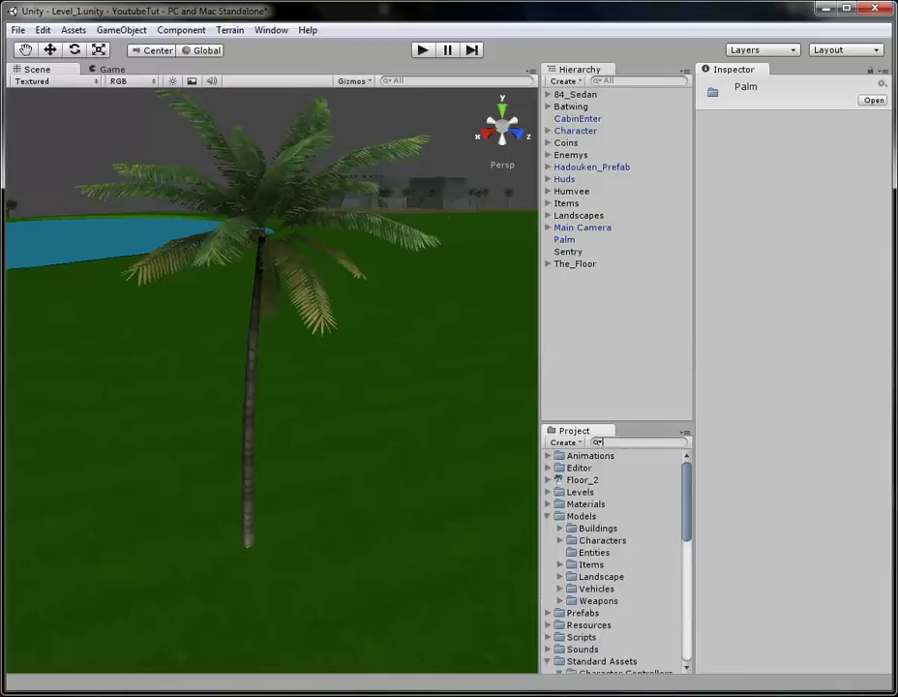
pyautogui.click(559, 575)
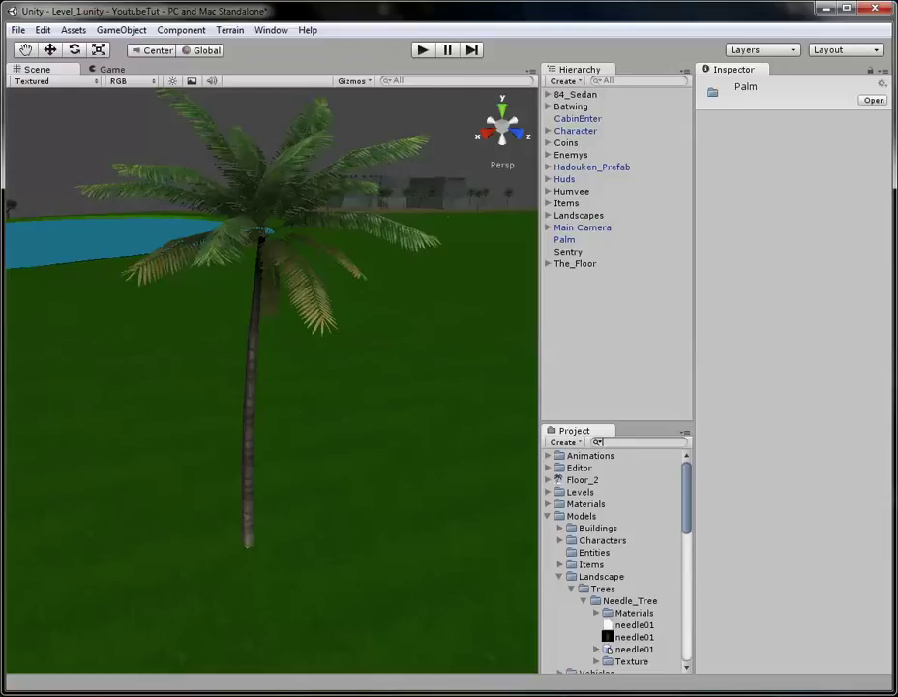
pyautogui.hotkey('alt', 'Tab')
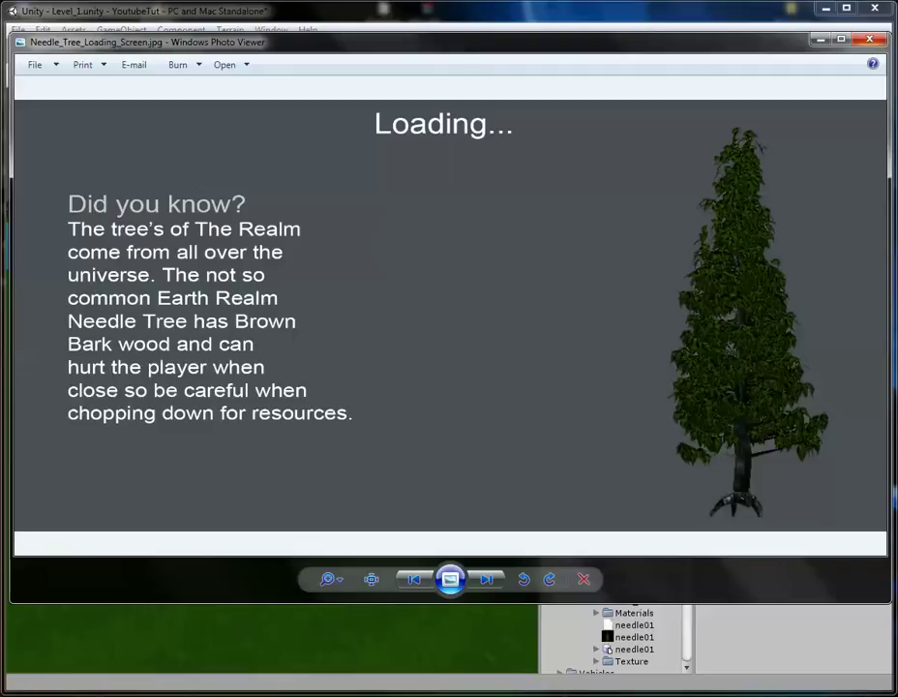
pyautogui.hotkey('alt', 'Tab')
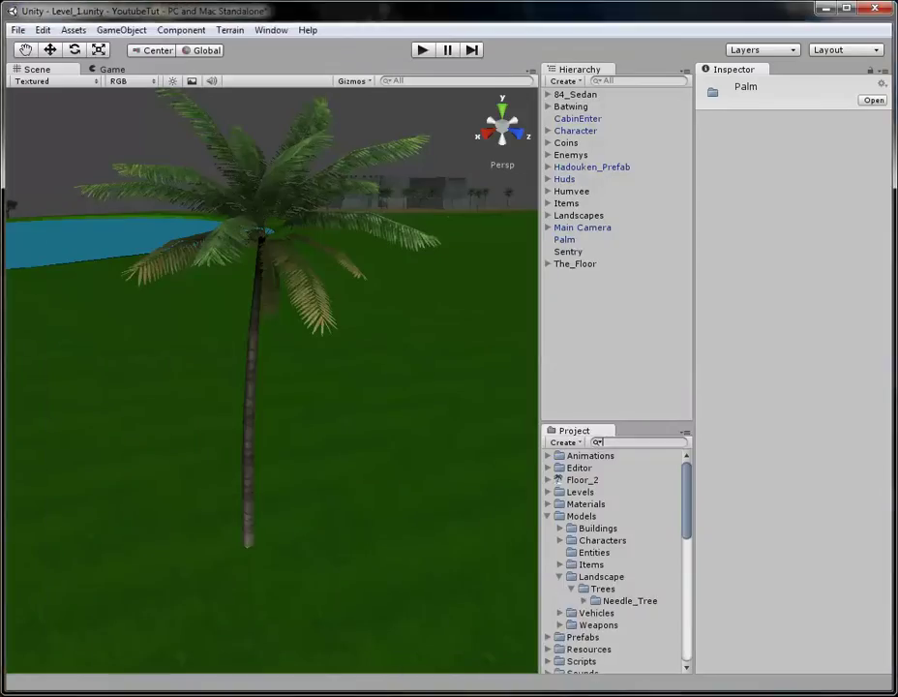
pyautogui.rightClick(592, 587)
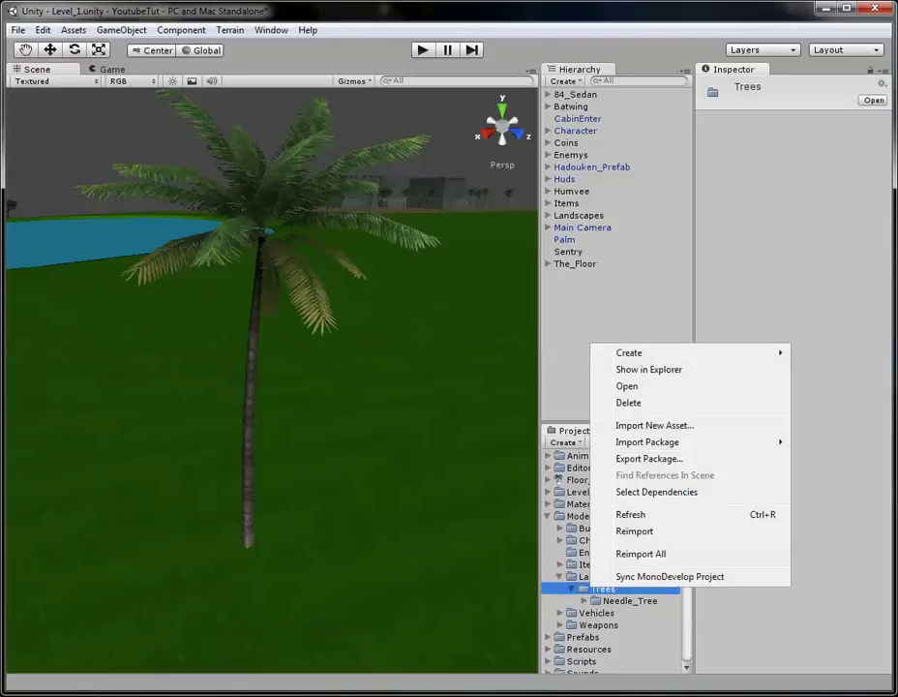
pyautogui.moveTo(629, 353)
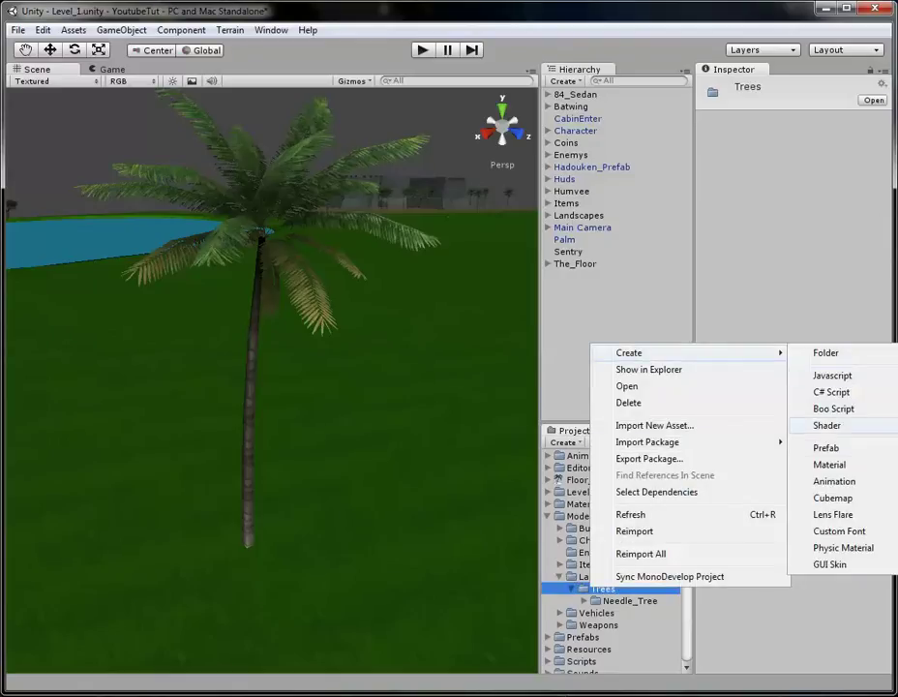
pyautogui.click(826, 352)
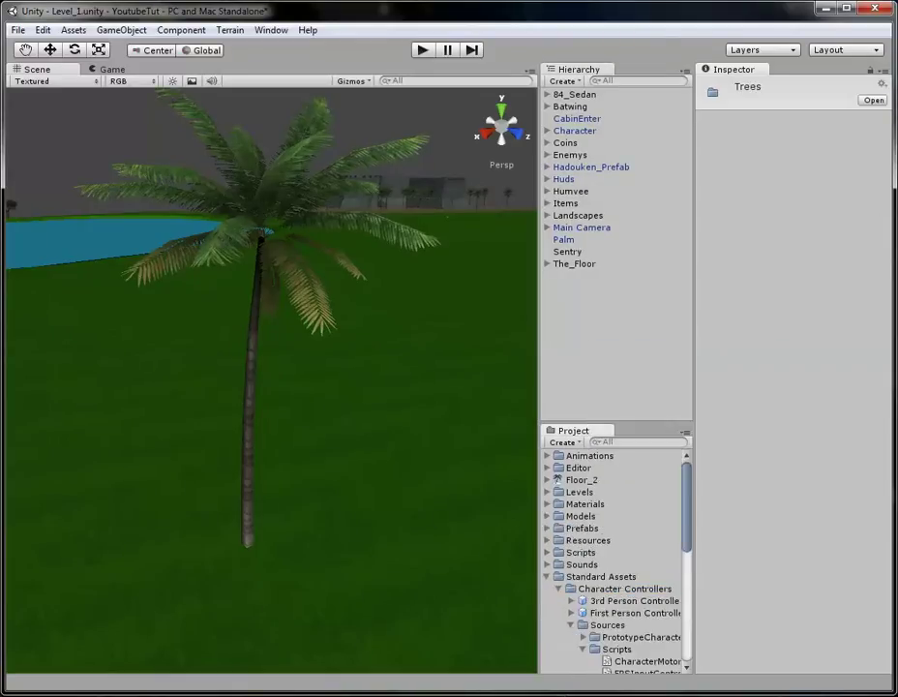
# Create a new prefab named Palm_Tree in the Landscape folder under Prefabs
pyautogui.click(547, 527)
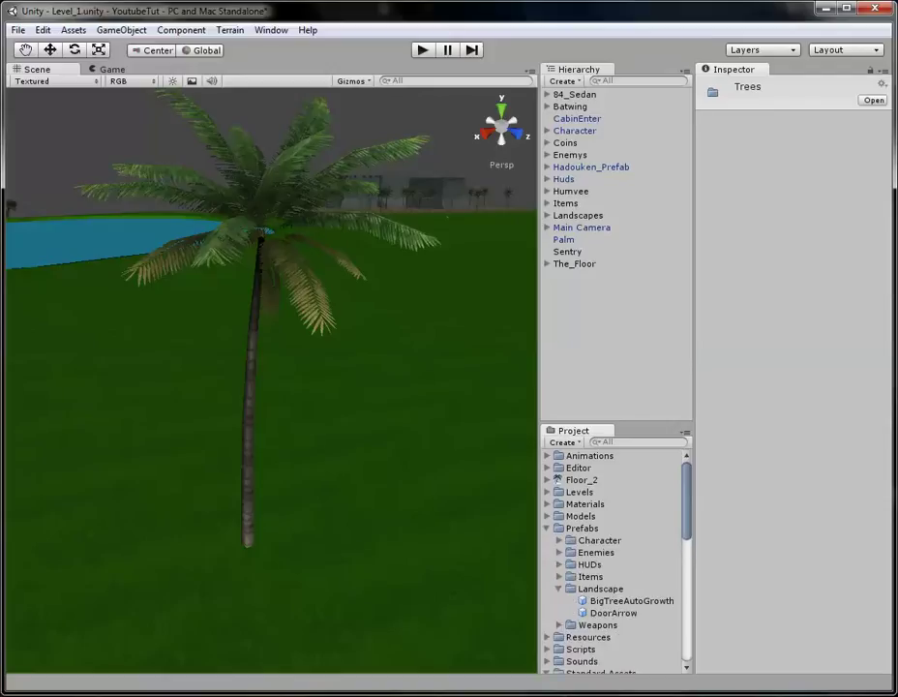
pyautogui.rightClick(600, 588)
pyautogui.moveTo(624, 355)
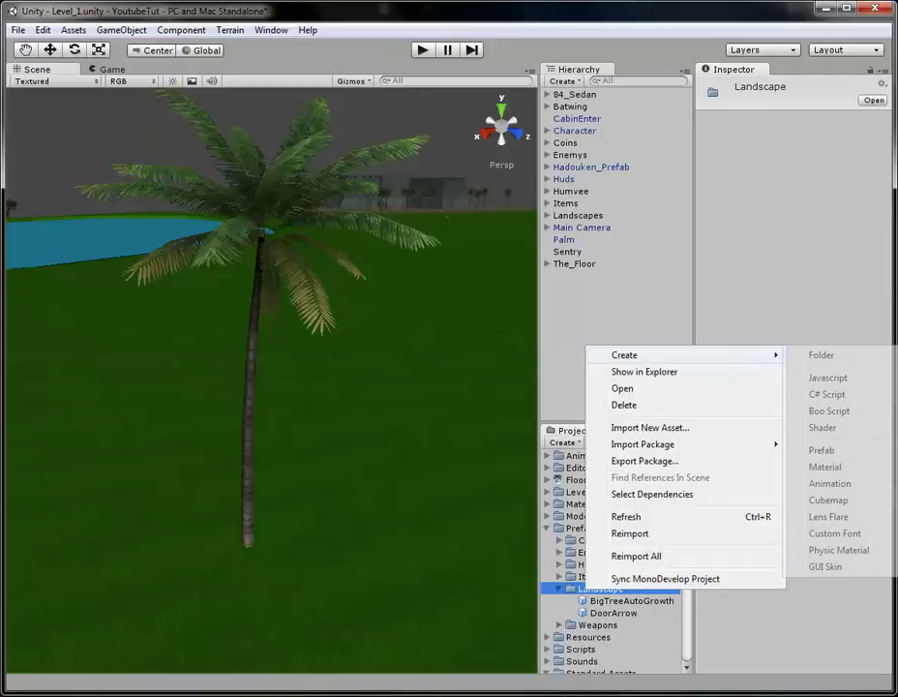
pyautogui.click(821, 450)
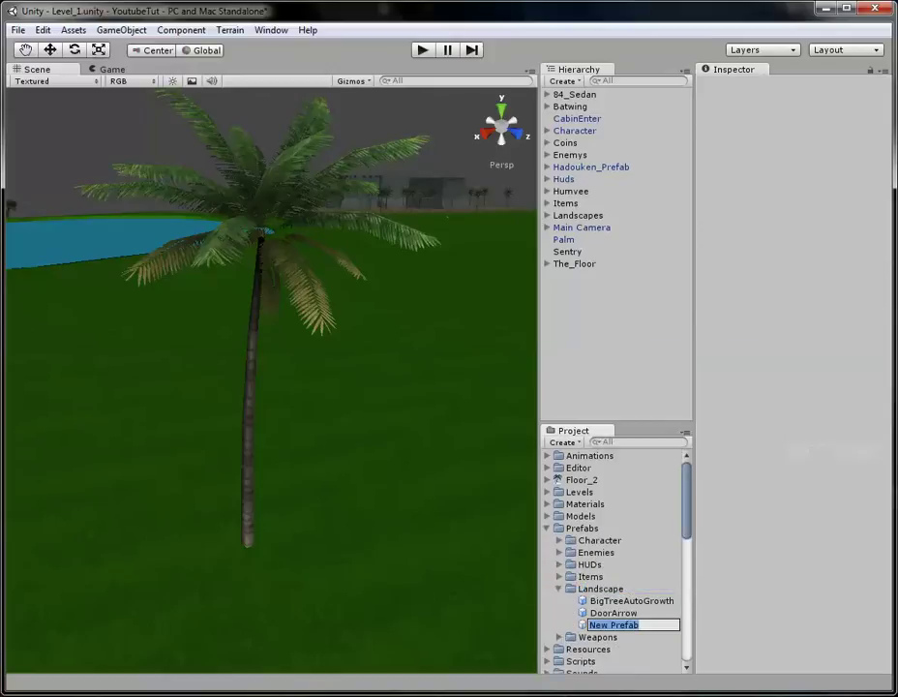
pyautogui.write('Palm_Tree')
pyautogui.press('Return')
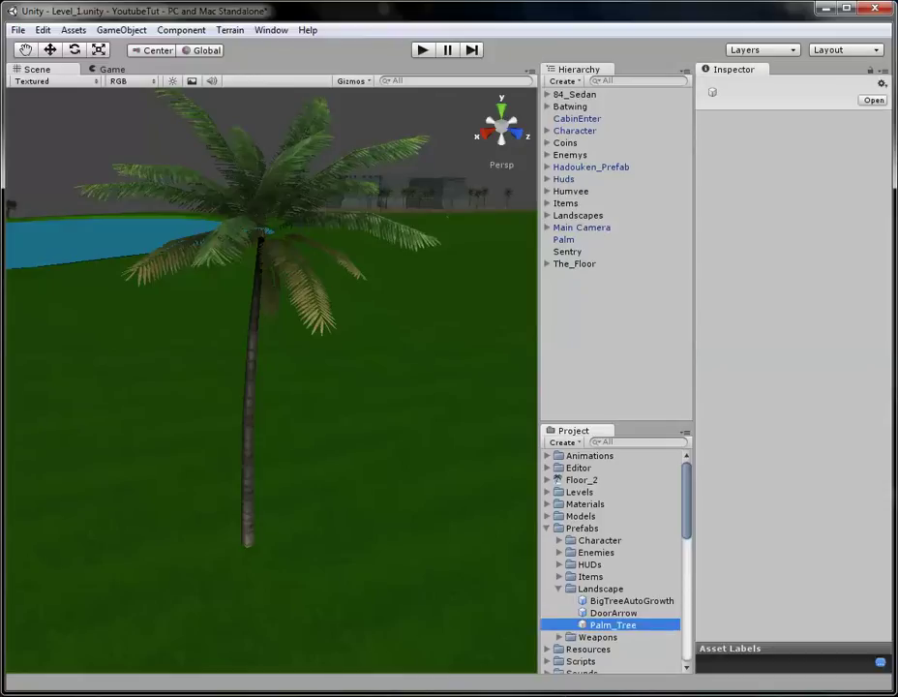
# Store the Palm instance with its collider in the Palm_Tree prefab and delete the instance from the scene
pyautogui.moveTo(565, 239); pyautogui.dragTo(608, 625)
pyautogui.click(250, 387)
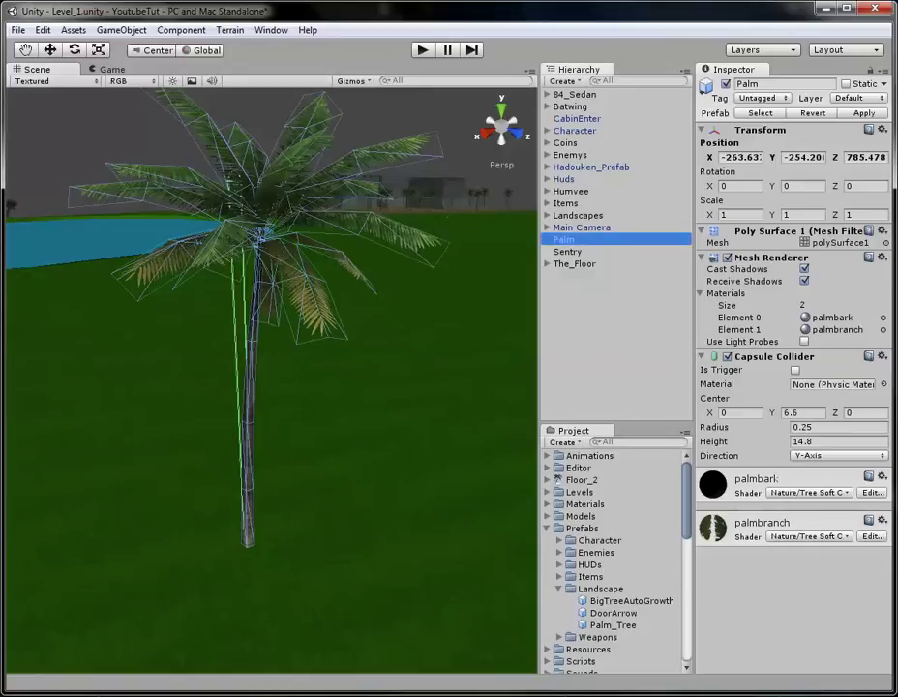
pyautogui.press('Delete')
pyautogui.scroll(-10, 271, 380)
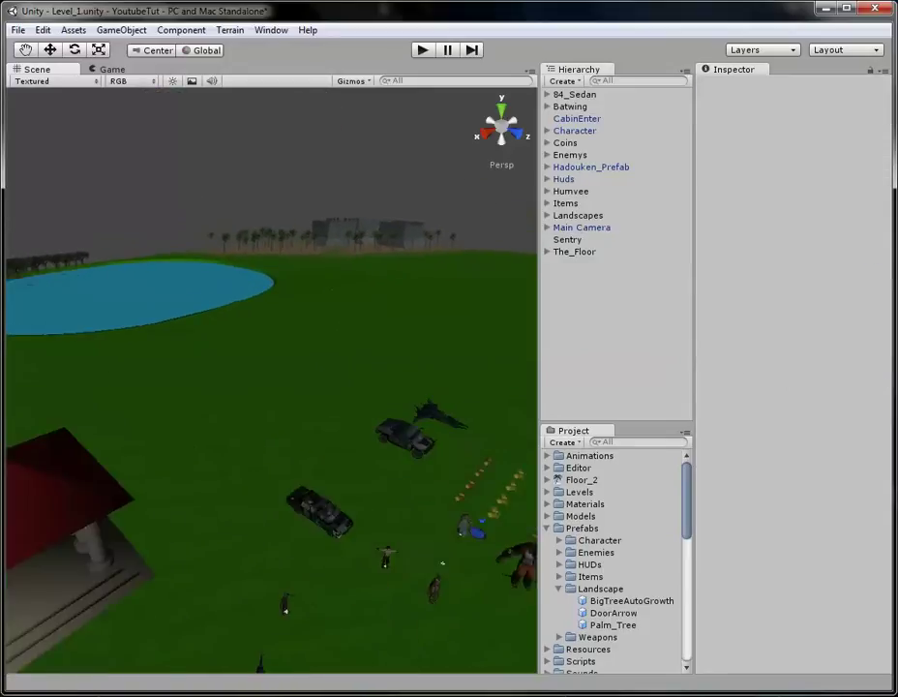
pyautogui.scroll(10, 271, 380)
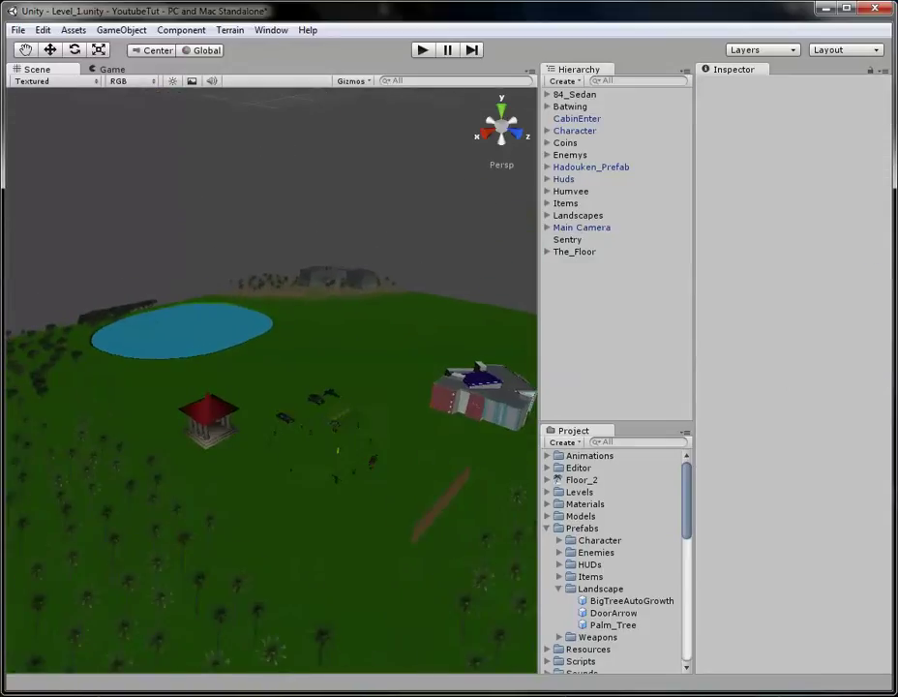
# Replace the Palm tree type on The_Floor terrain with the Palm_Tree prefab and apply the change
pyautogui.click(297, 384)
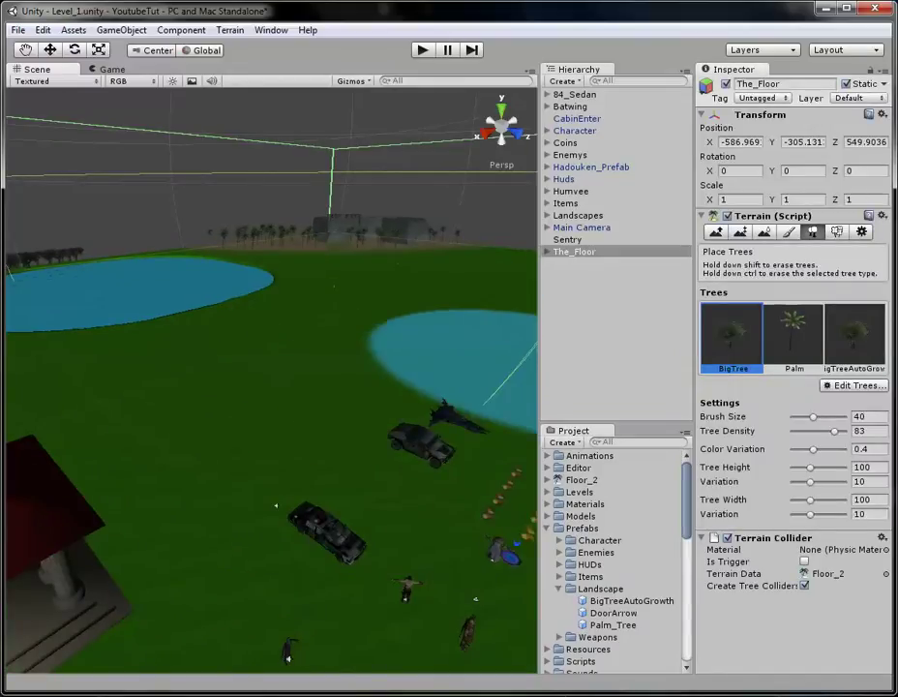
pyautogui.click(793, 333)
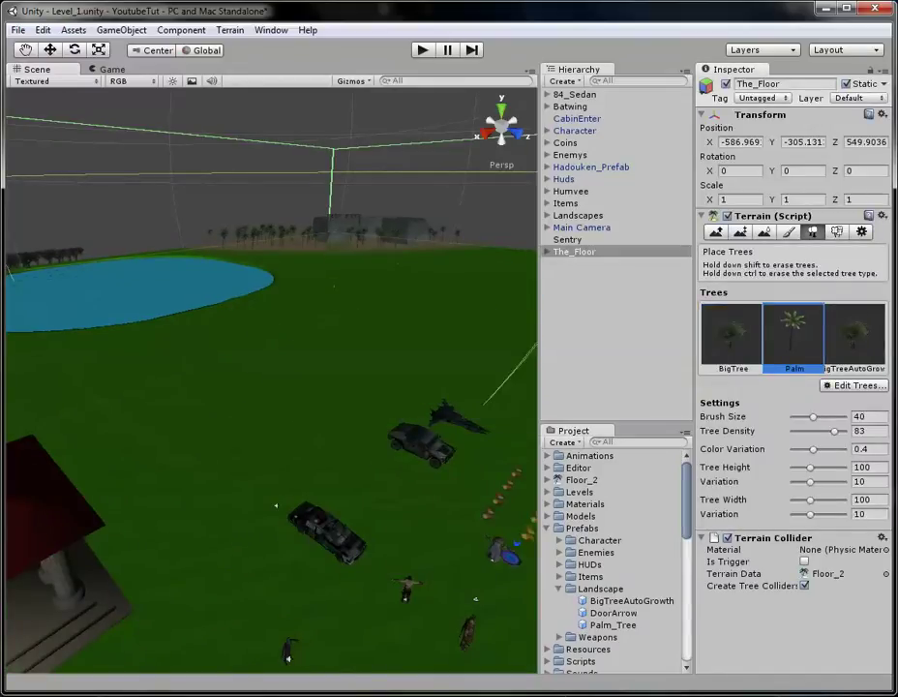
pyautogui.click(855, 385)
pyautogui.click(842, 404)
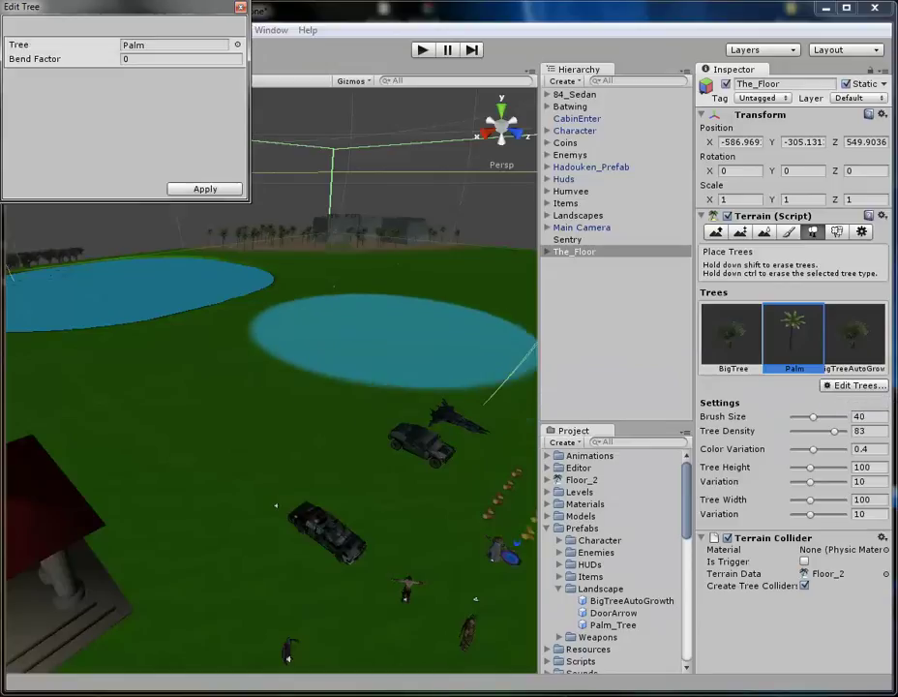
pyautogui.click(237, 44)
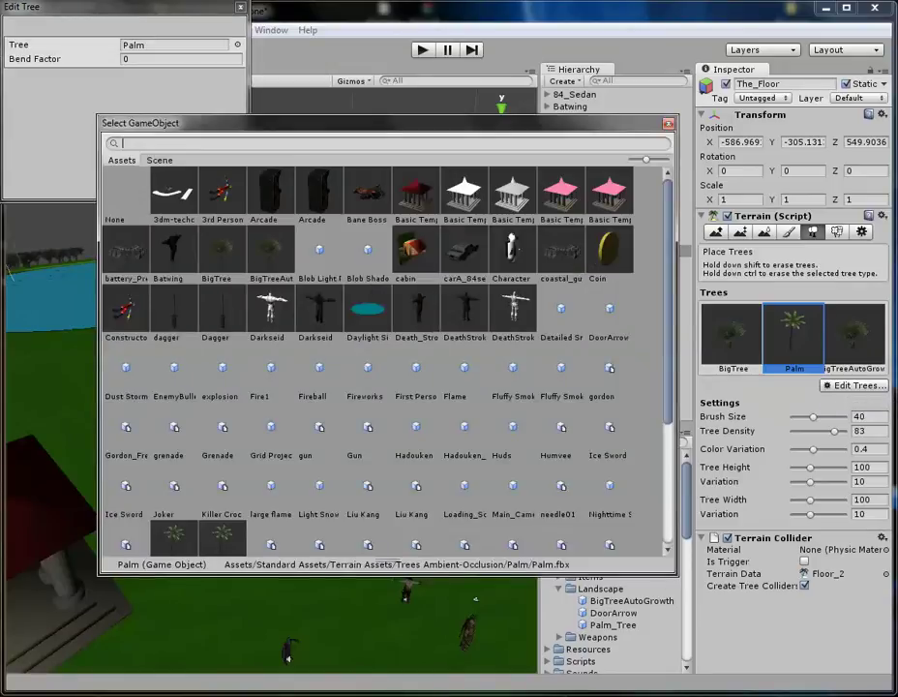
pyautogui.write('palm')
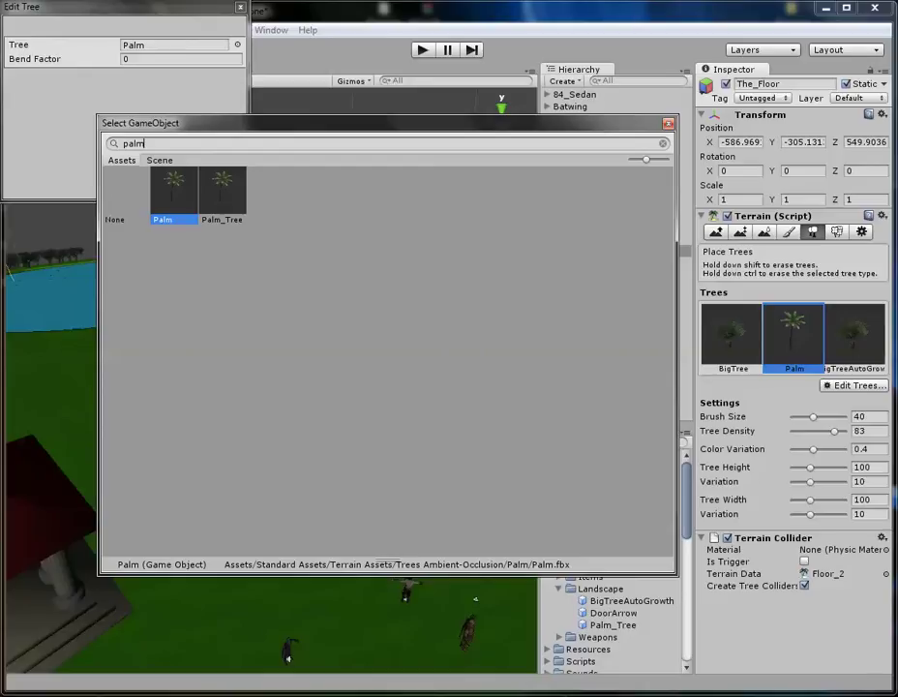
pyautogui.moveTo(387, 123); pyautogui.dragTo(363, 84)
pyautogui.moveTo(267, 85); pyautogui.dragTo(283, 116)
pyautogui.doubleClick(198, 182)
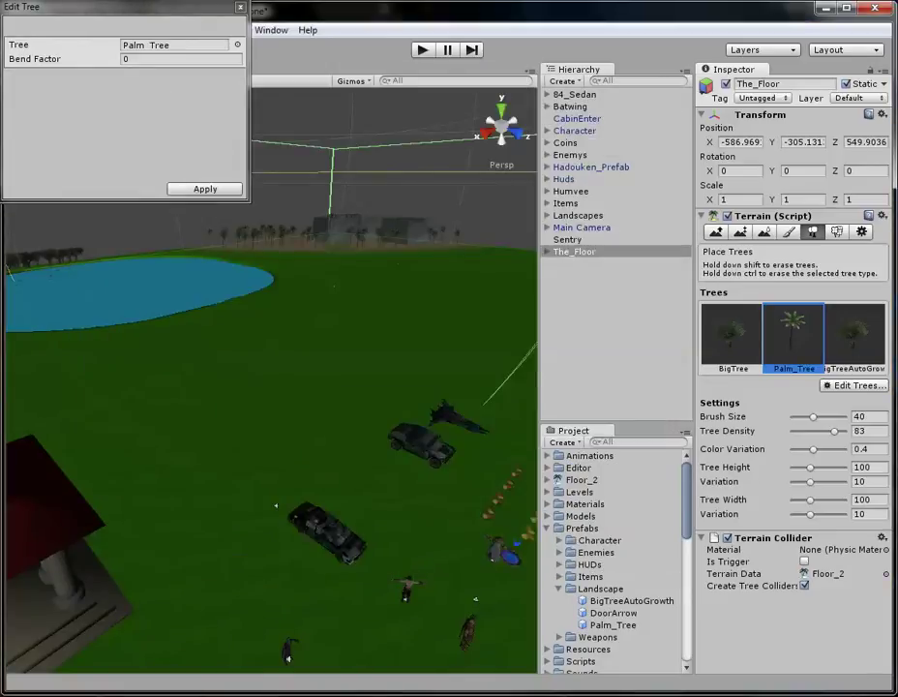
pyautogui.click(209, 188)
# Start the game to test collisions with the terrain's palm trees
pyautogui.press('Left')
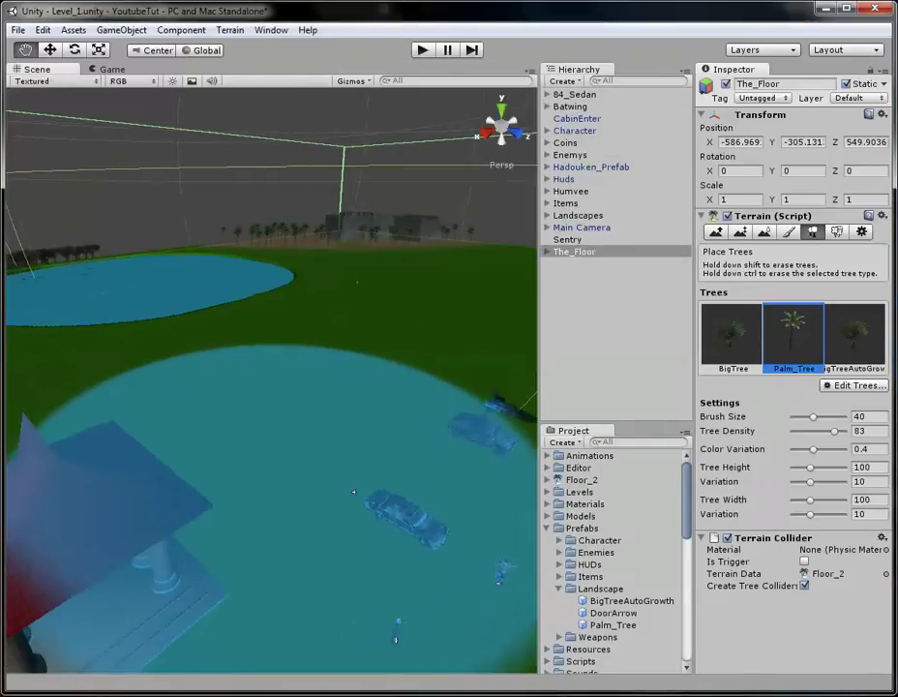
pyautogui.press('Right')
pyautogui.scroll(-3, 236, 455)
pyautogui.click(421, 49)
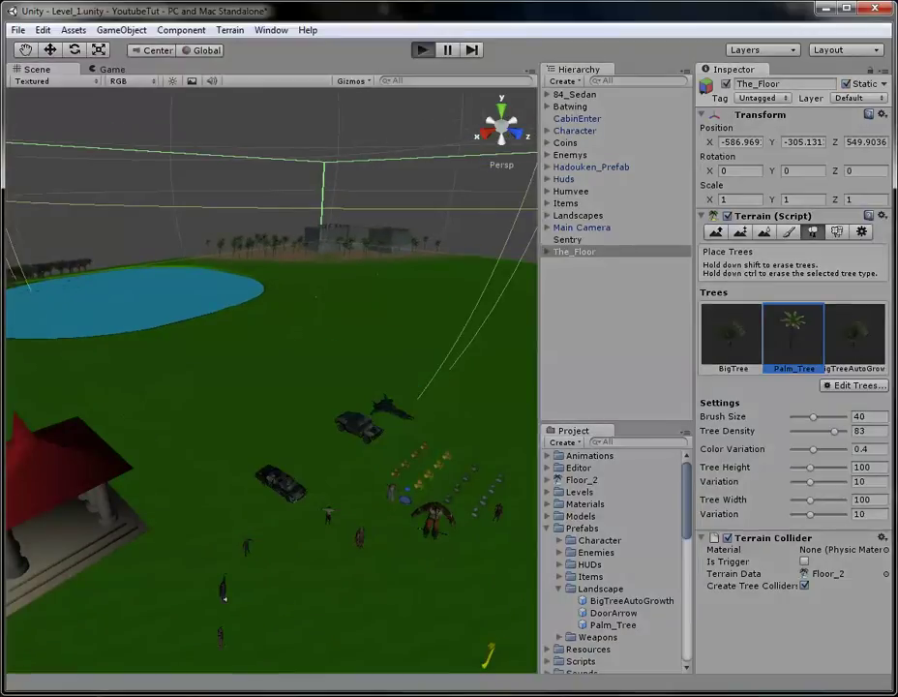
# Move the character across the field to the palm trees while shooting fireballs towards the trunks
pyautogui.press('w')
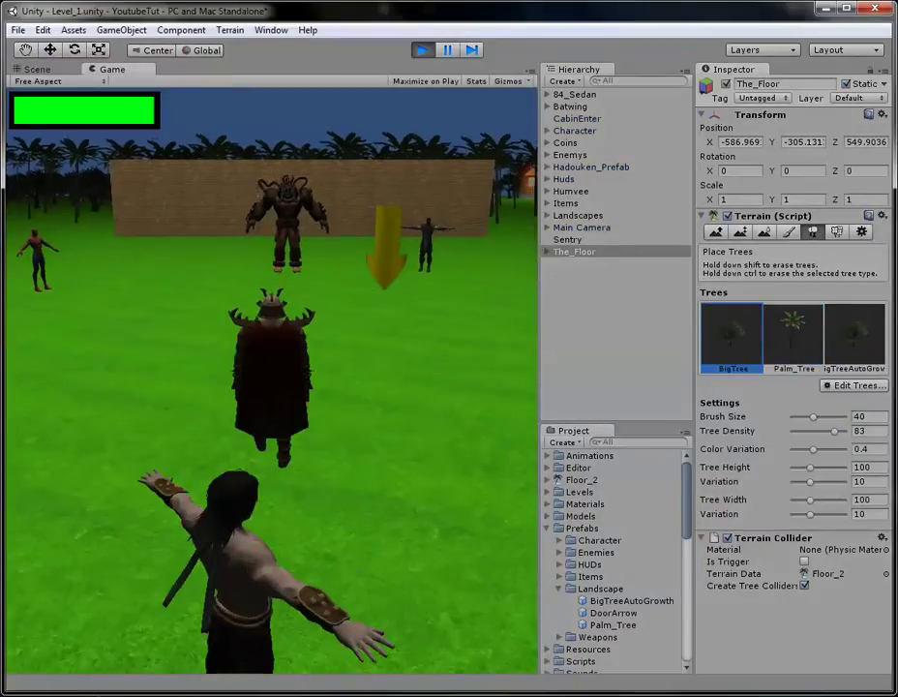
pyautogui.press('a')
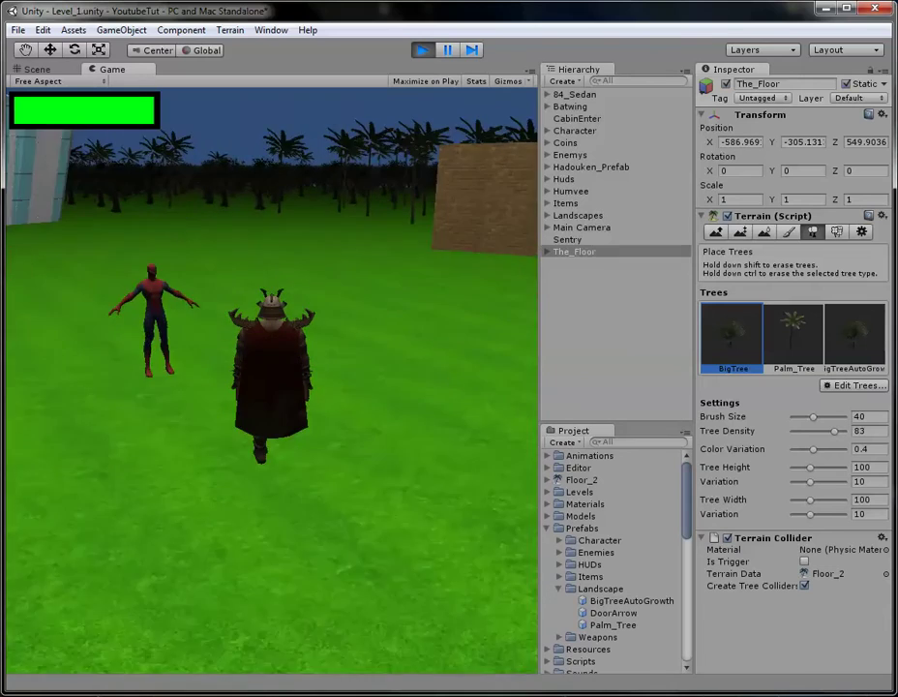
pyautogui.press('w')
pyautogui.press('ctrl')
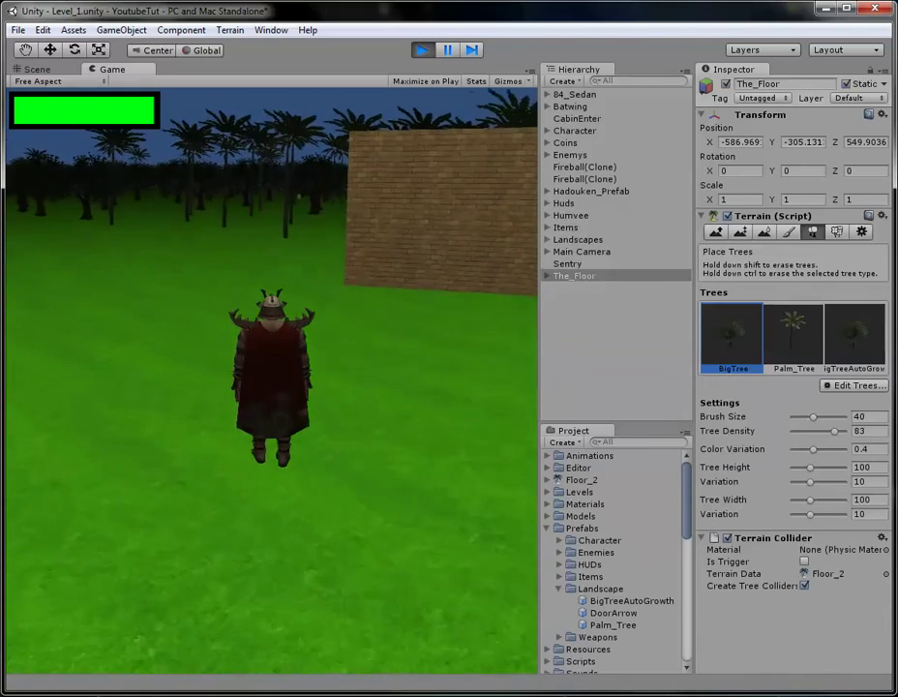
pyautogui.press('w')
pyautogui.press('ctrl')
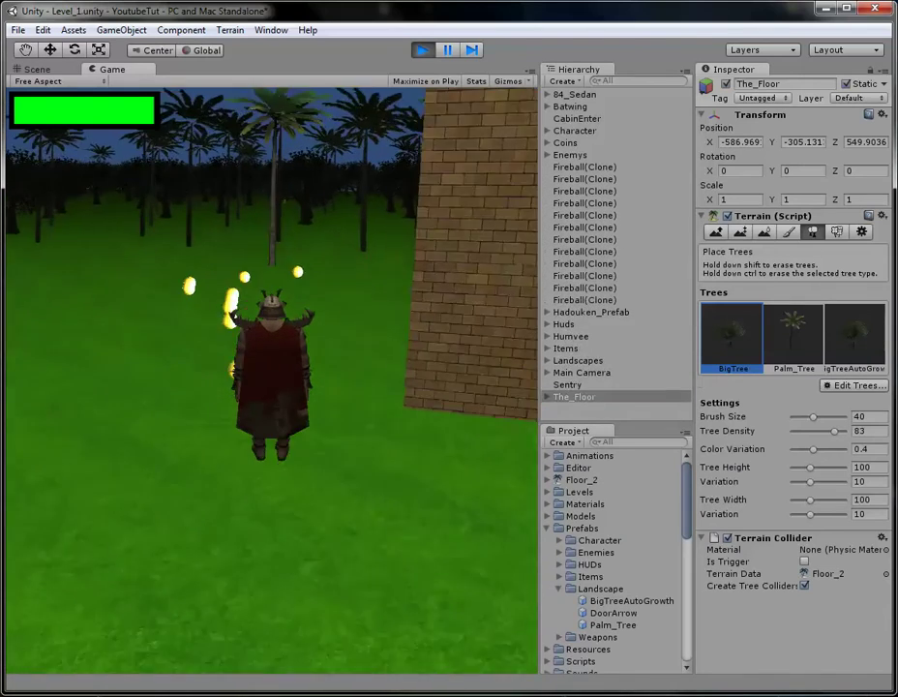
pyautogui.press('w')
pyautogui.press('ctrl')
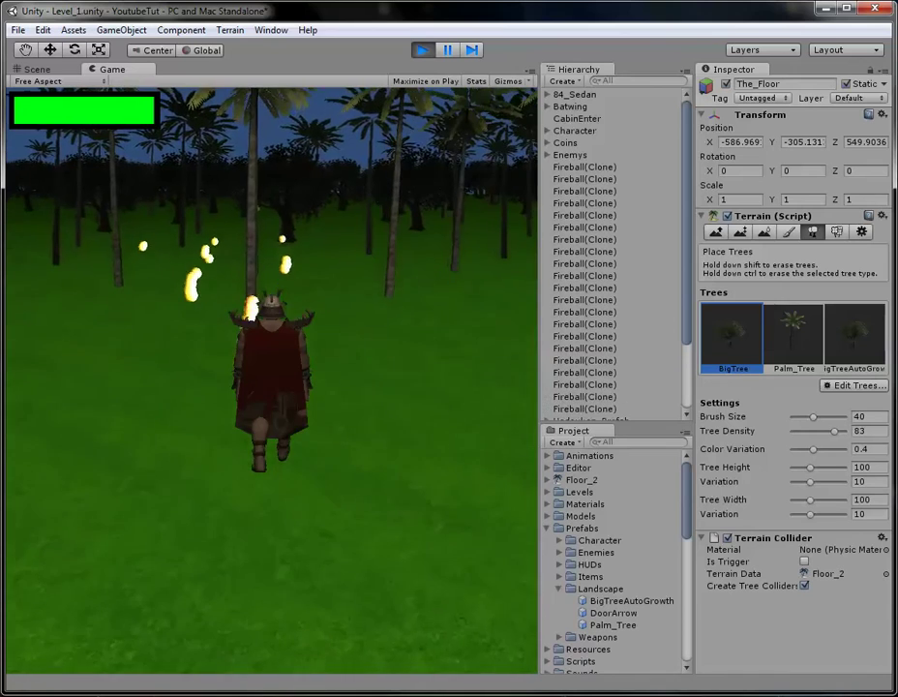
pyautogui.press('w')
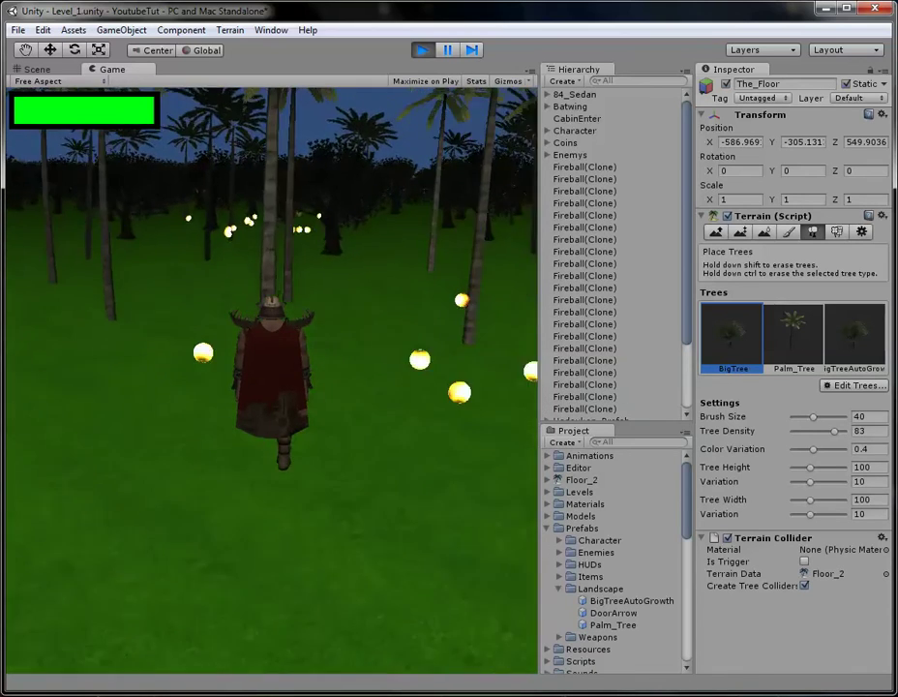
# Walk the character against a palm trunk, on past the big trees and the building, and stop the game
pyautogui.press('a')
pyautogui.press('w')
pyautogui.press('d')
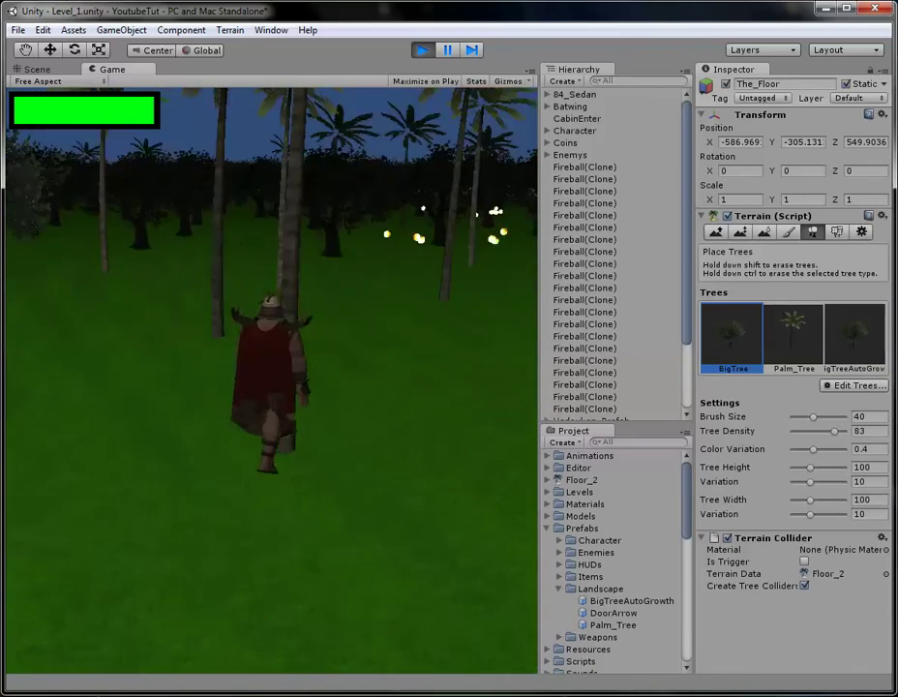
pyautogui.press('w')
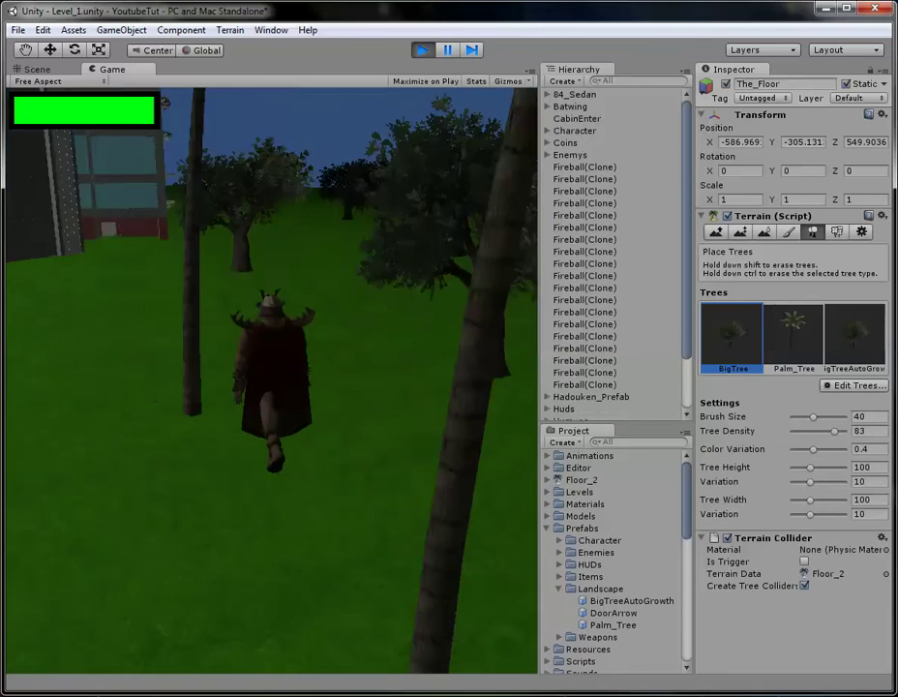
pyautogui.press('w')
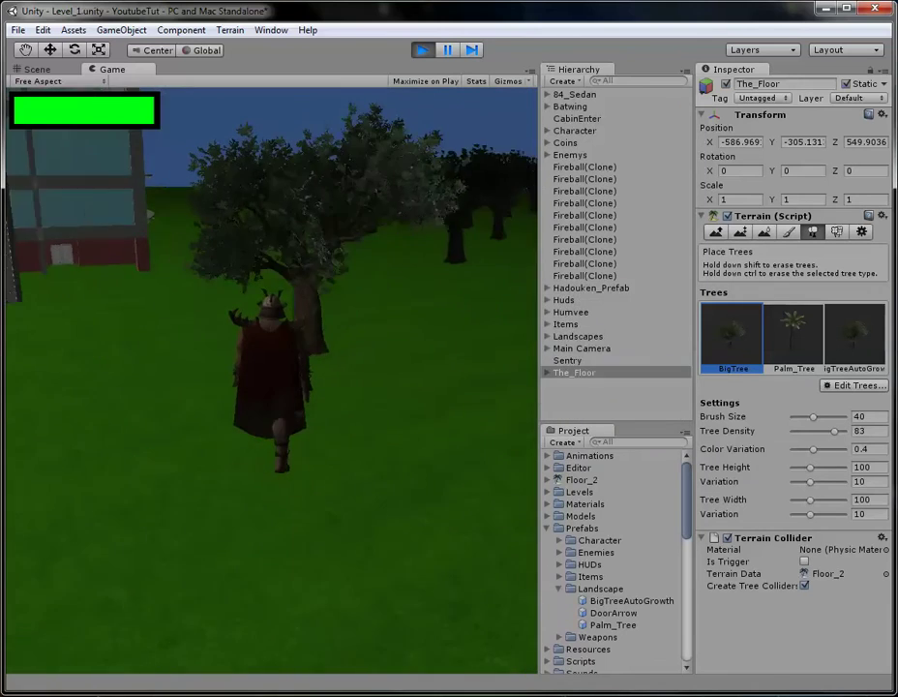
pyautogui.press('w')
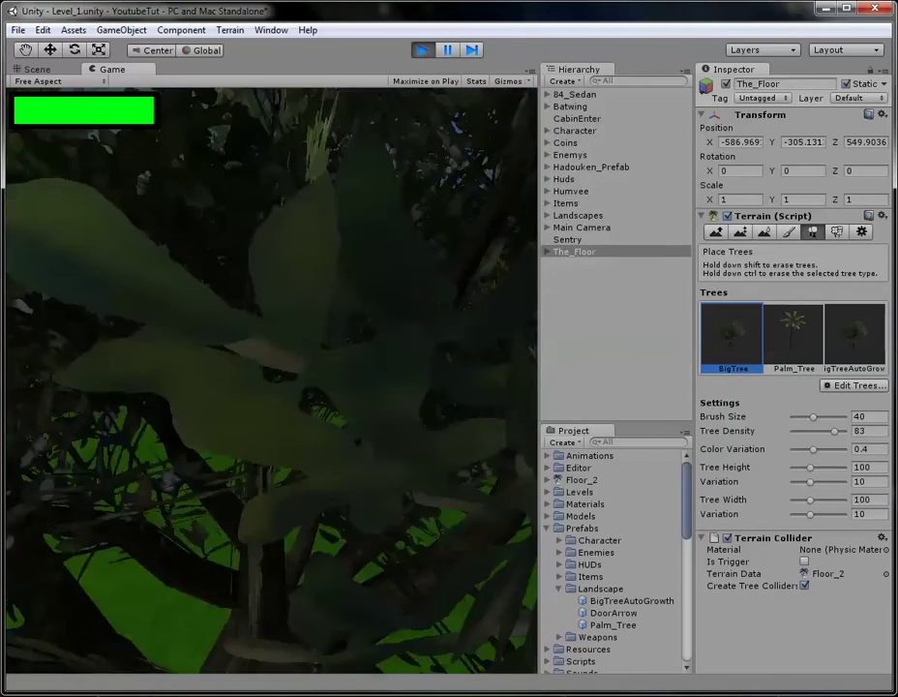
pyautogui.press('w')
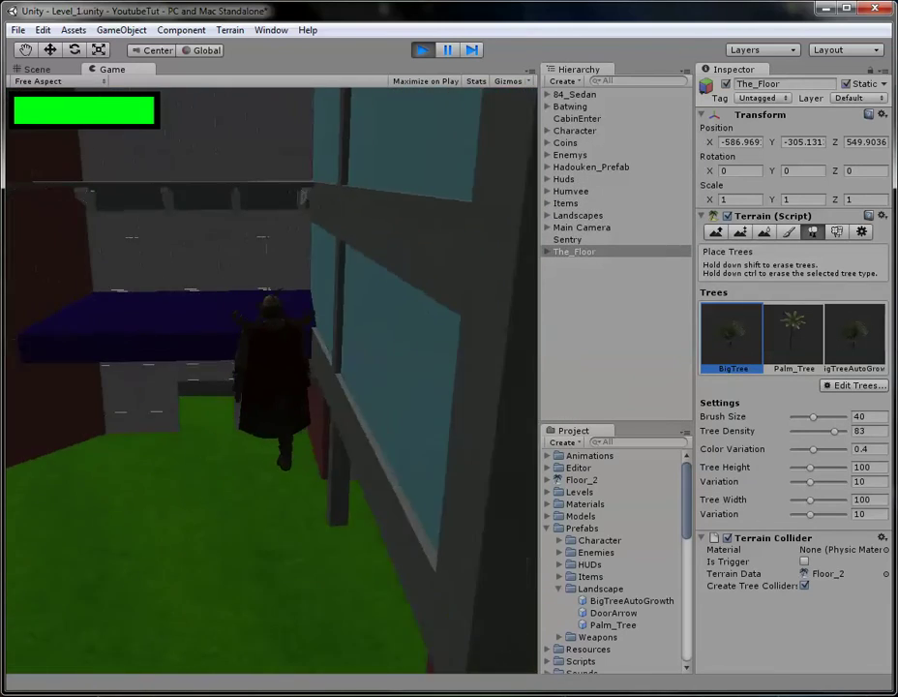
pyautogui.press('d')
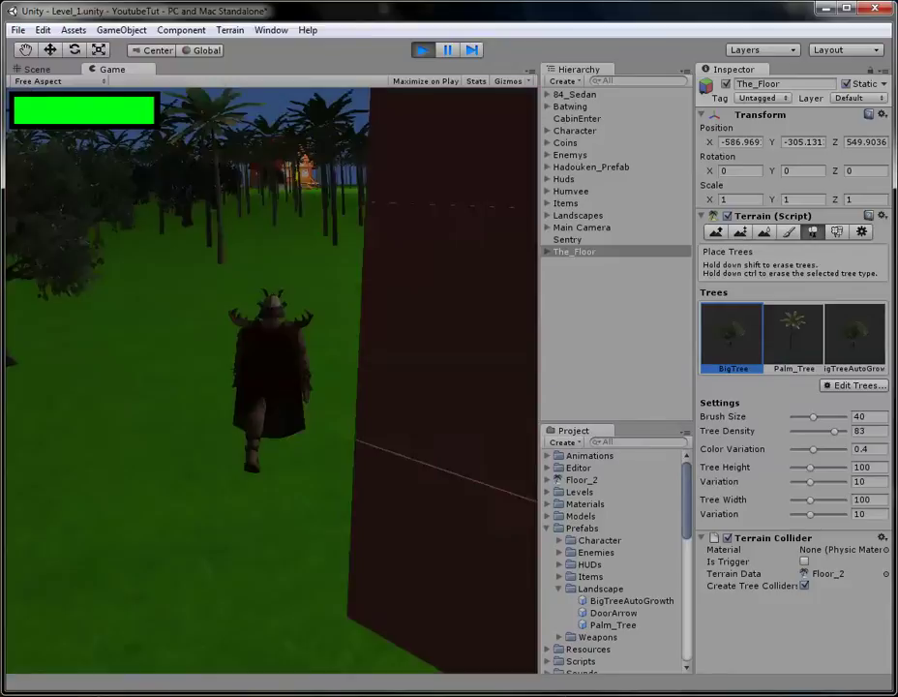
pyautogui.press('w')
pyautogui.hotkey('ctrl', 'p')
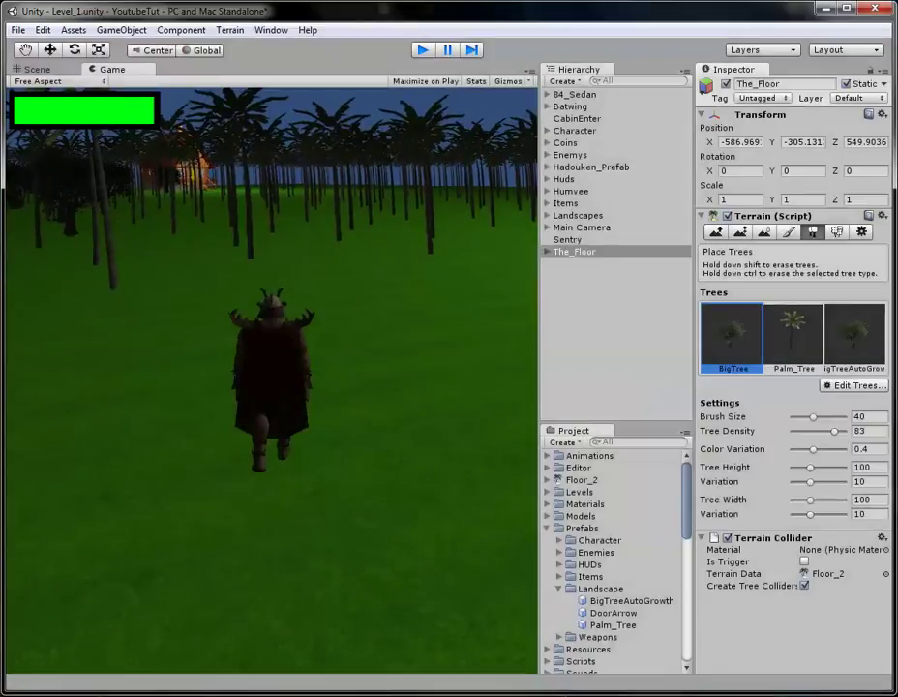
pyautogui.hotkey('ctrl', 'p')
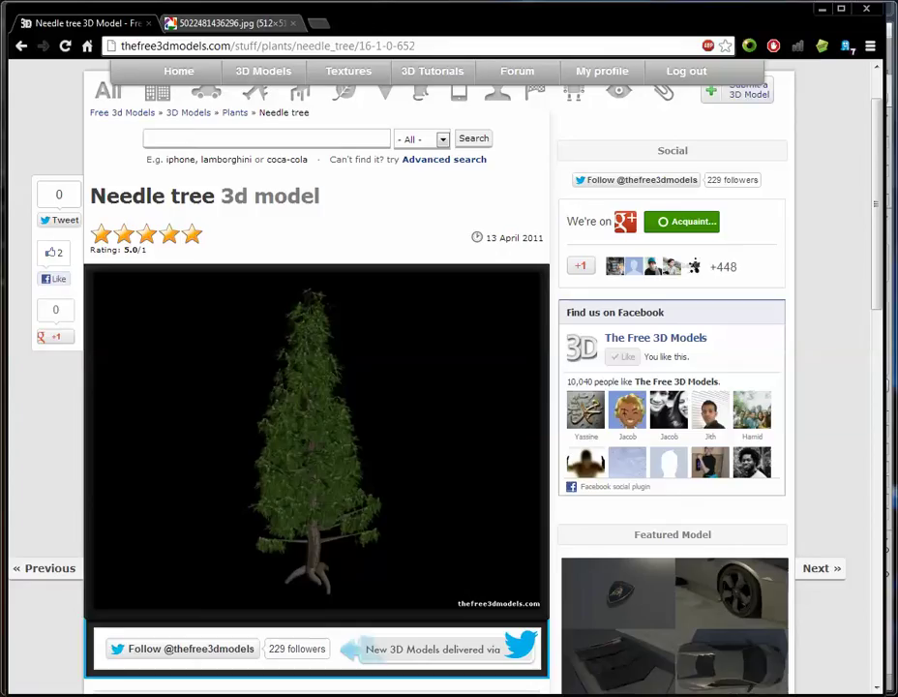
# Switch to the browser and examine the Needle tree 3D model page, the fir tree photo and the Needle_Tree_Loading_Screen.jpg picture
pyautogui.scroll(-4, 135, 542)
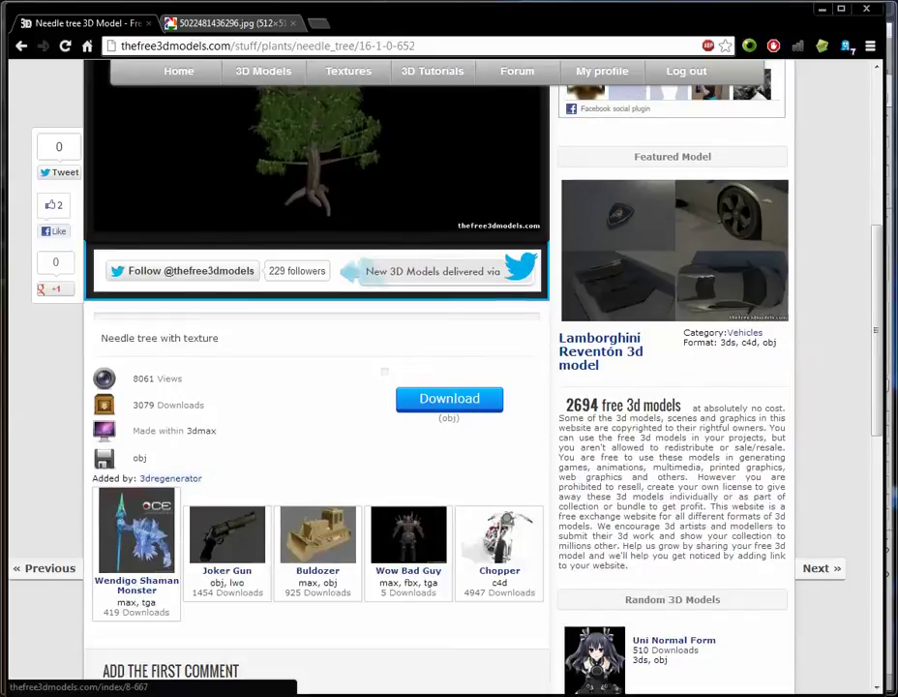
pyautogui.scroll(3, 135, 542)
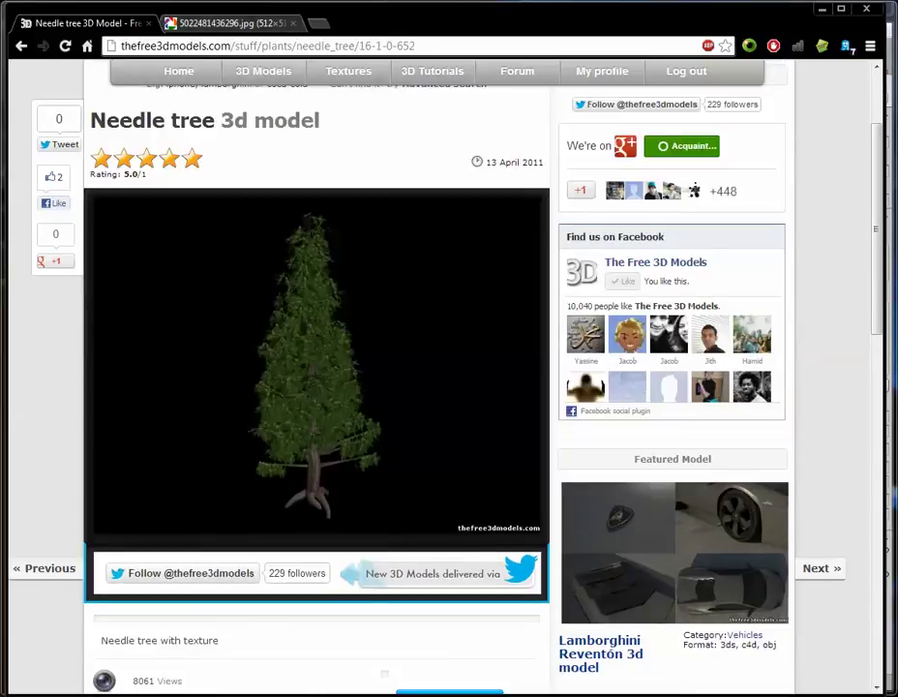
pyautogui.click(207, 15)
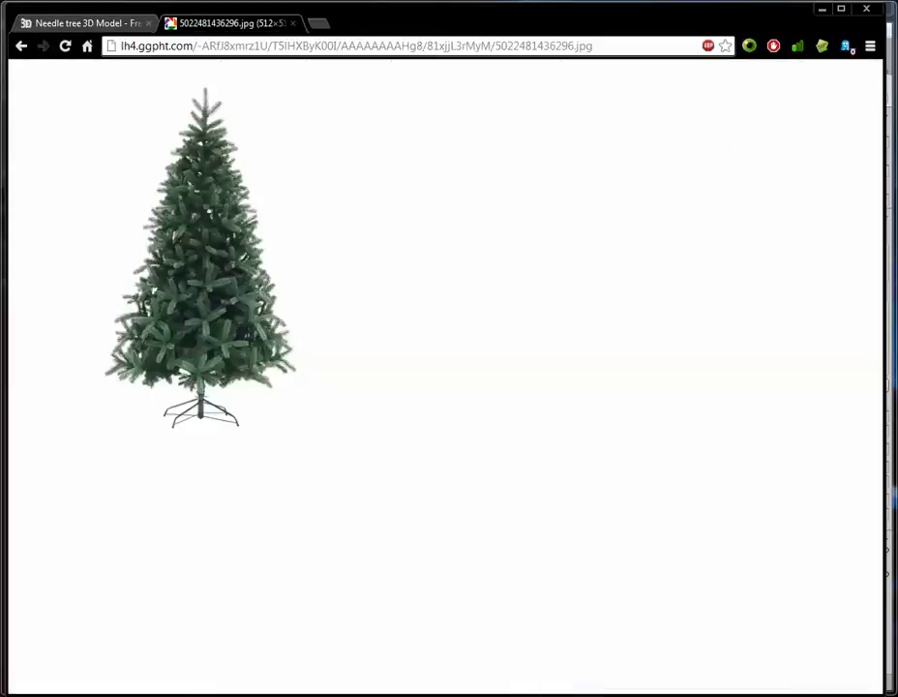
pyautogui.hotkey('alt', 'Tab')
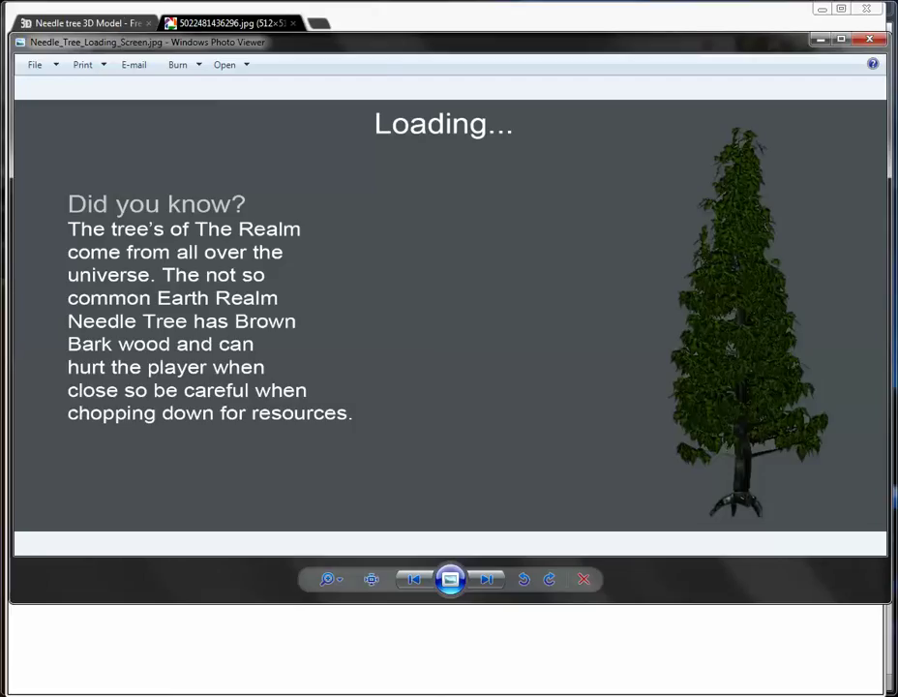
pyautogui.hotkey('alt', 'Tab')
pyautogui.click(292, 20)
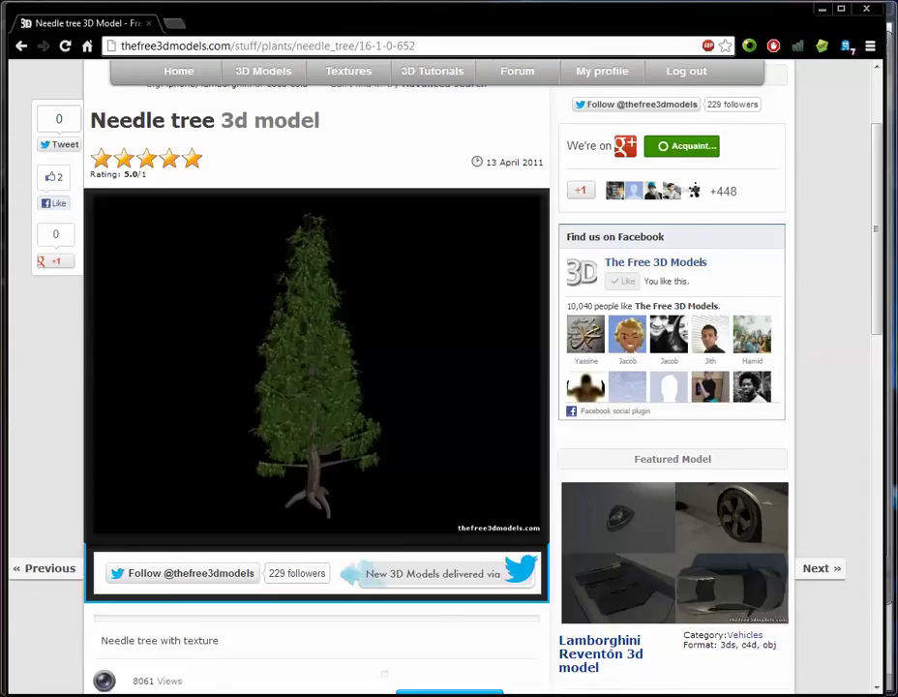
pyautogui.hotkey('alt', 'Tab')
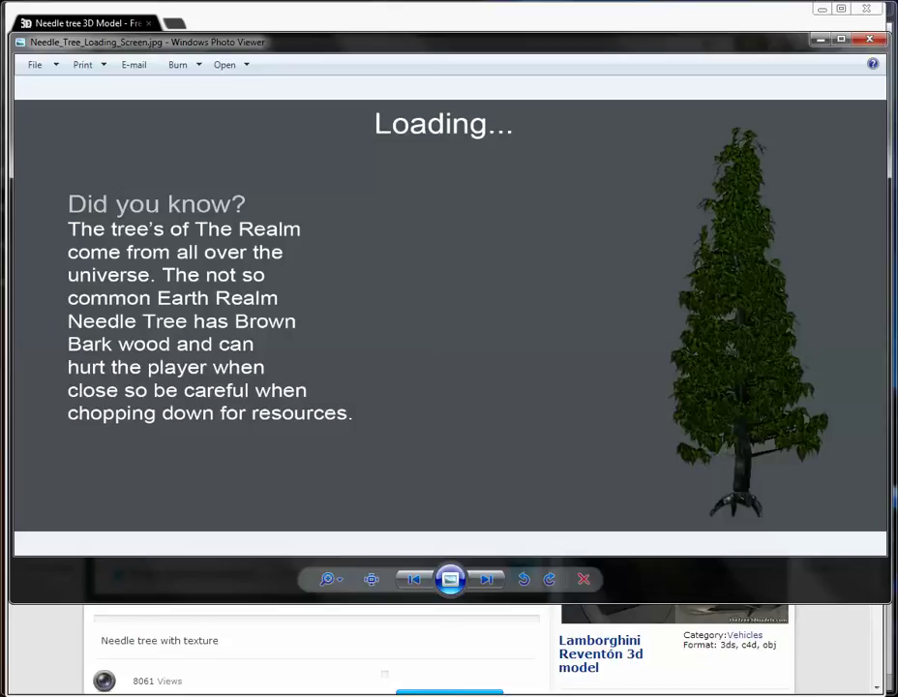
# Switch back to Unity and place the needle01 model from the Needle_Tree folder on the open grass near the lake
pyautogui.moveTo(128, 696)
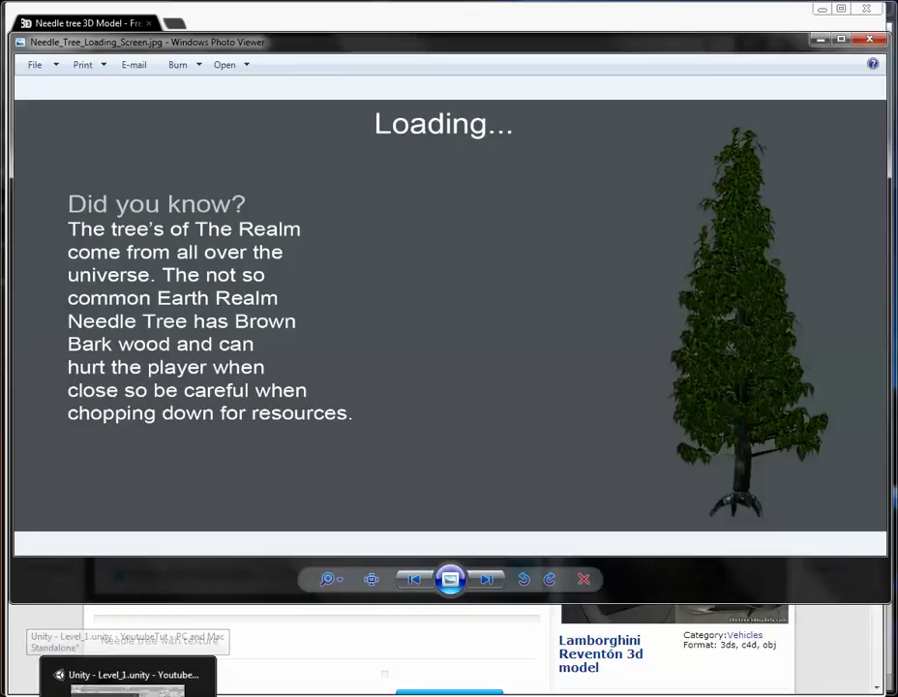
pyautogui.click(128, 682)
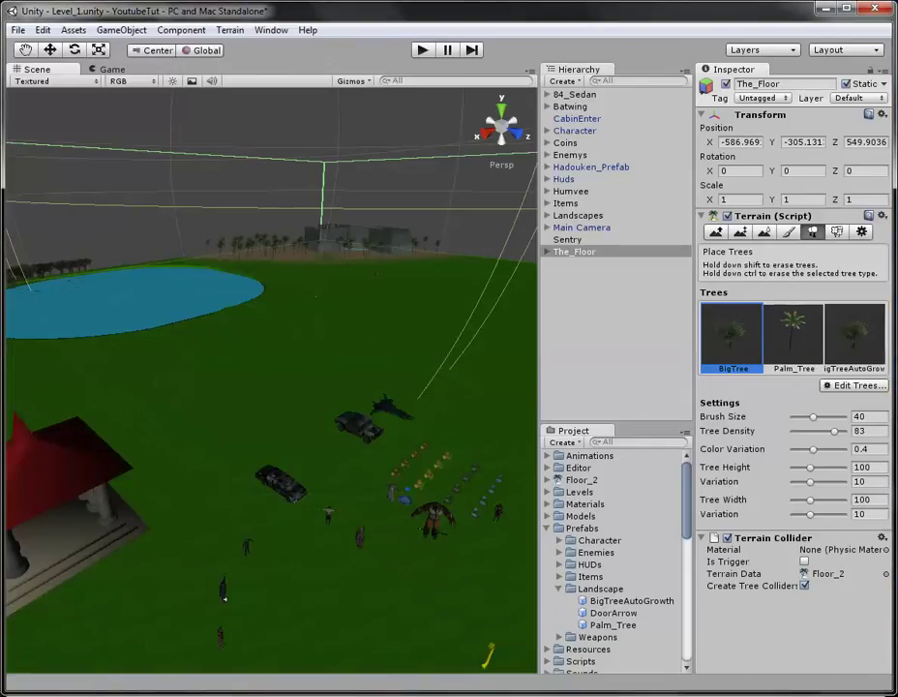
pyautogui.click(570, 106)
pyautogui.click(425, 155)
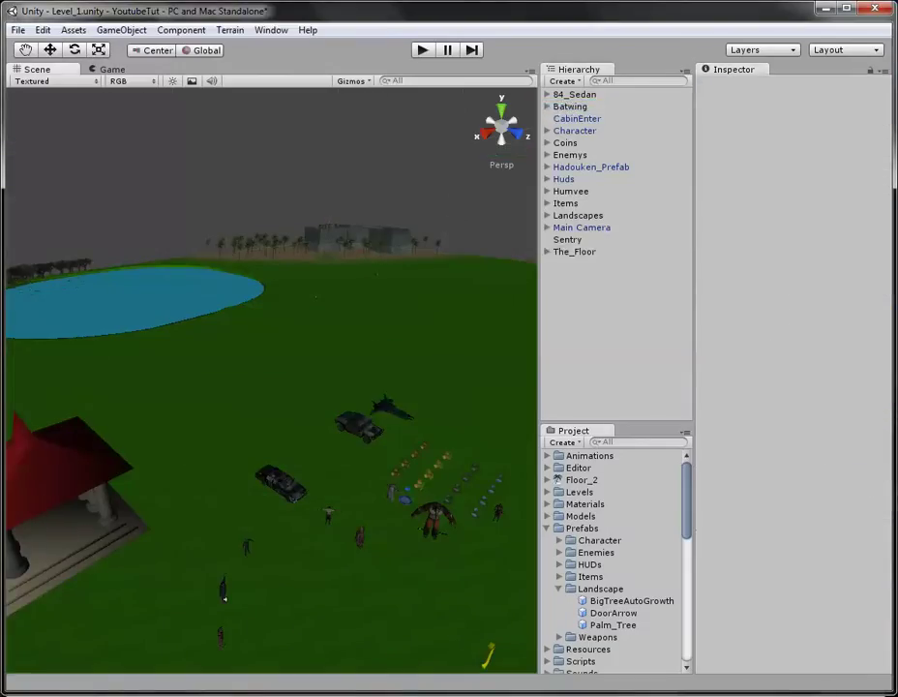
pyautogui.click(547, 516)
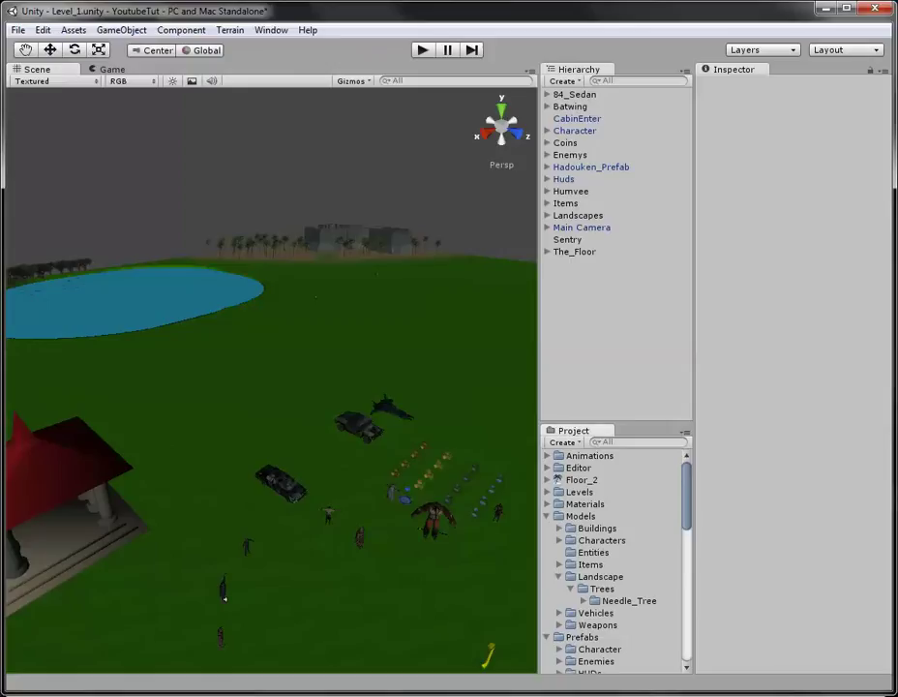
pyautogui.click(583, 601)
pyautogui.click(608, 648)
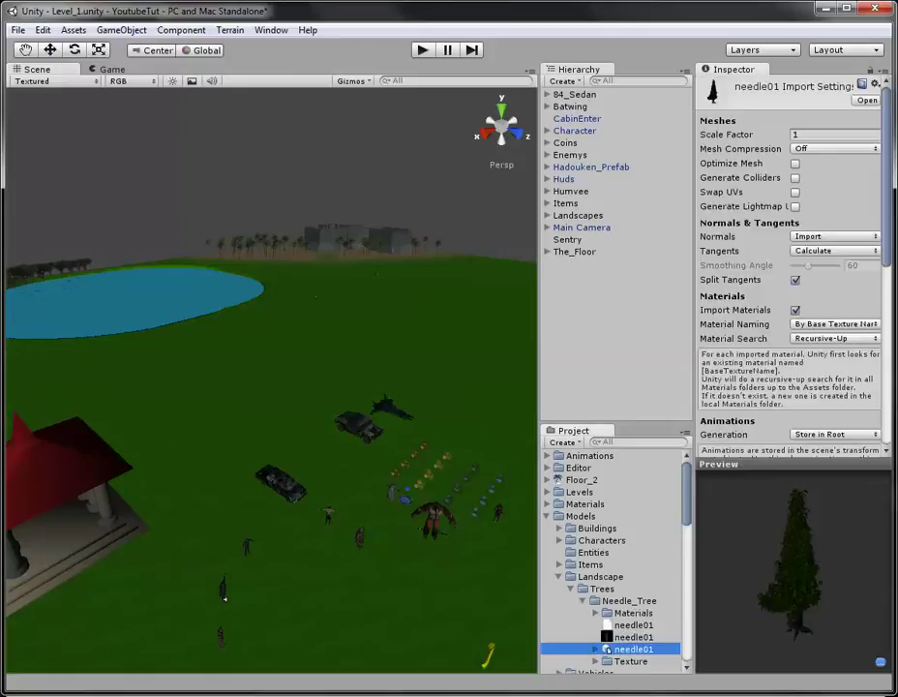
pyautogui.moveTo(619, 649); pyautogui.dragTo(269, 373)
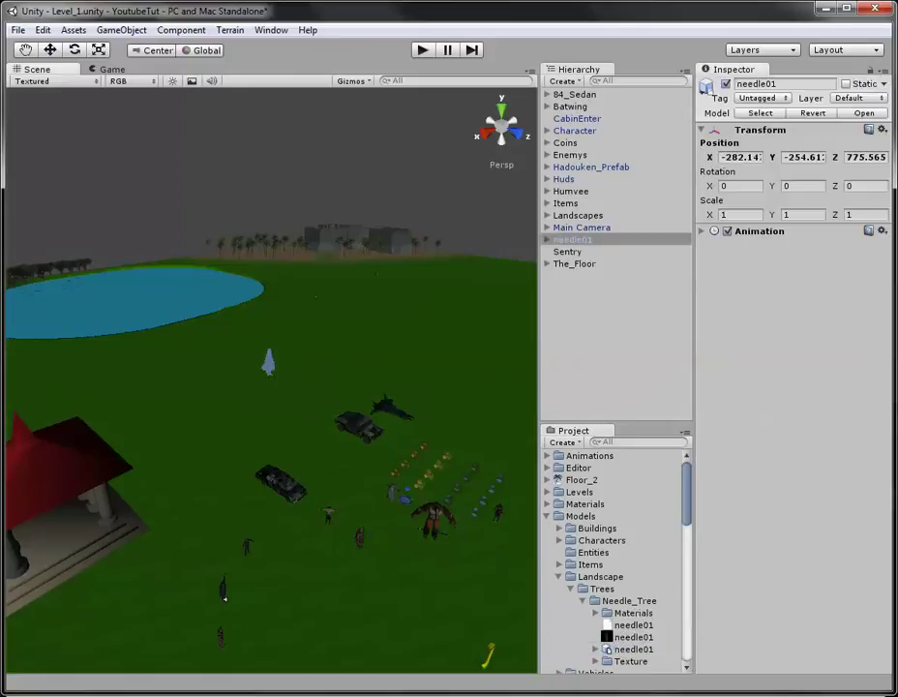
# Increase the Scale Factor in the needle01 model's import settings, apply it, and inspect the enlarged tree in the scene
pyautogui.scroll(4, 269, 373)
pyautogui.scroll(10, 269, 373)
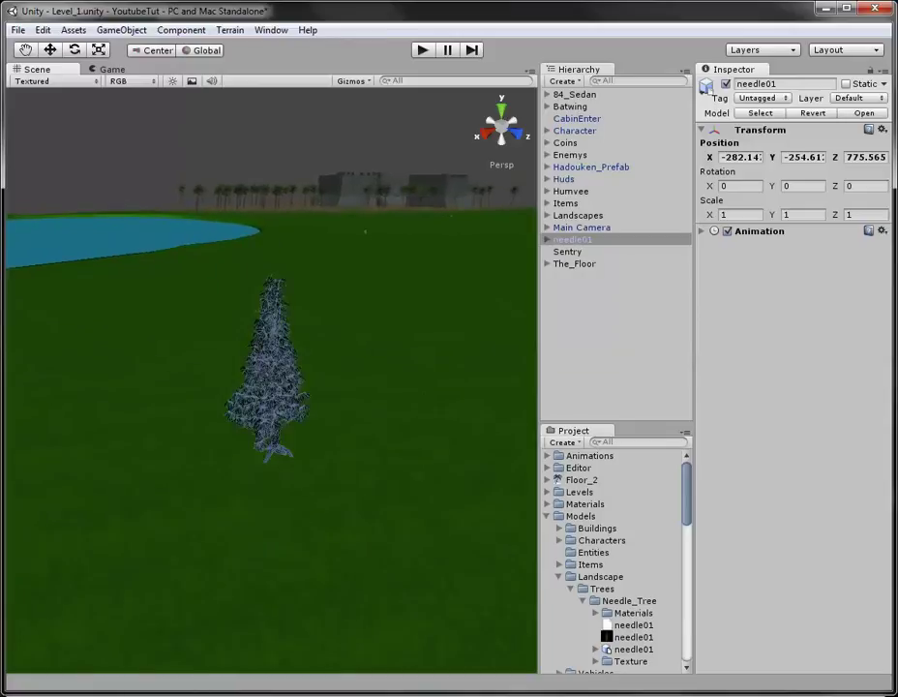
pyautogui.click(302, 290)
pyautogui.moveTo(302, 290)
pyautogui.keyDown('alt'); pyautogui.mouseDown()
pyautogui.moveTo(247, 280)
pyautogui.moveTo(116, 154)
pyautogui.mouseUp(); pyautogui.keyUp('alt')
pyautogui.moveTo(193, 305)
pyautogui.keyDown('alt'); pyautogui.mouseDown()
pyautogui.moveTo(426, 311)
pyautogui.moveTo(523, 329)
pyautogui.moveTo(339, 367)
pyautogui.moveTo(223, 421)
pyautogui.mouseUp(); pyautogui.keyUp('alt')
pyautogui.scroll(-6, 269, 406)
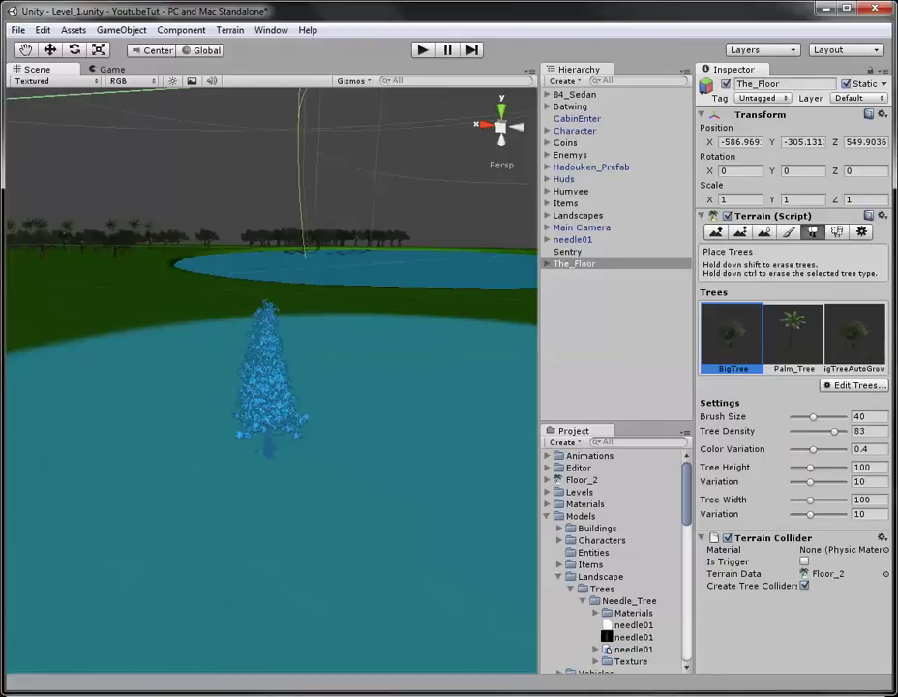
pyautogui.click(634, 648)
pyautogui.click(799, 134)
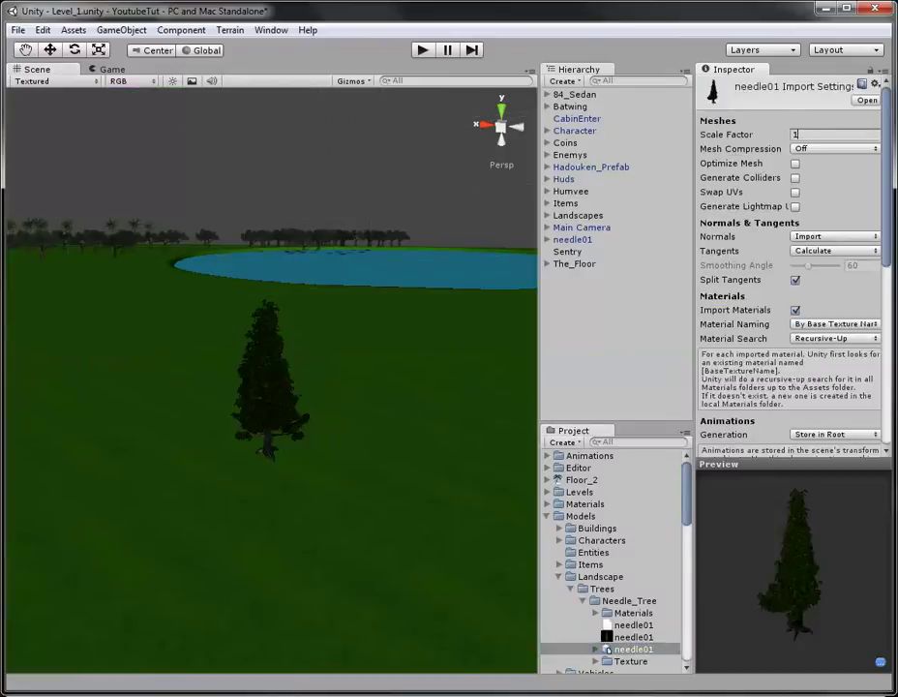
pyautogui.scroll(-5, 789, 252)
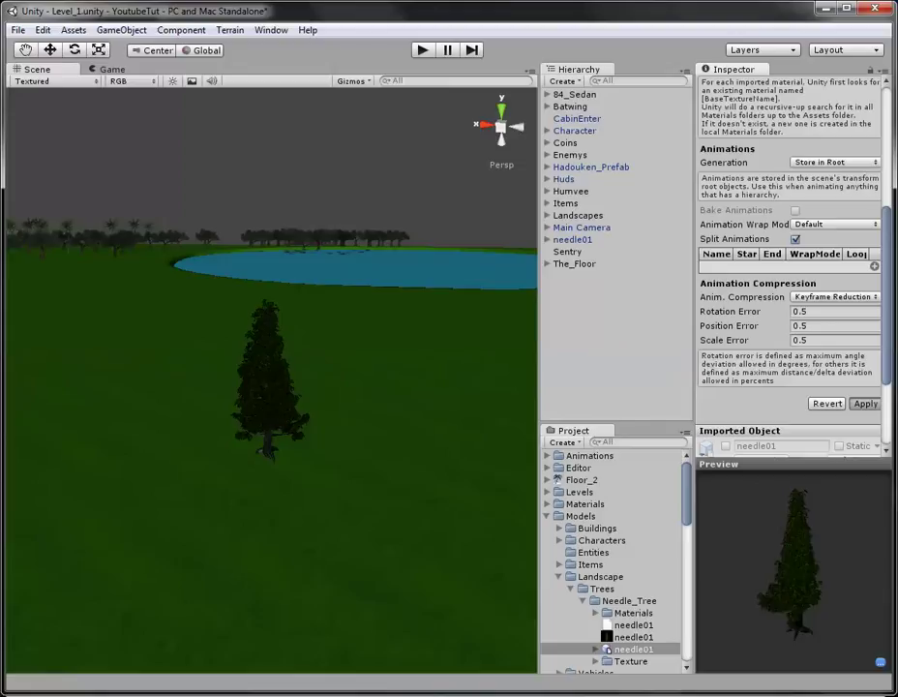
pyautogui.click(865, 403)
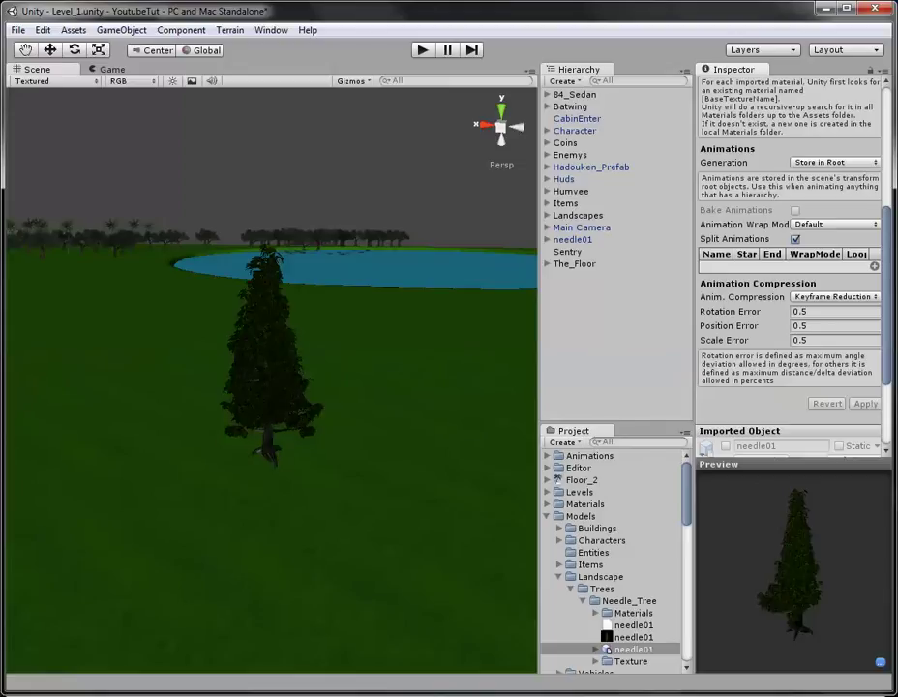
pyautogui.scroll(3, 271, 380)
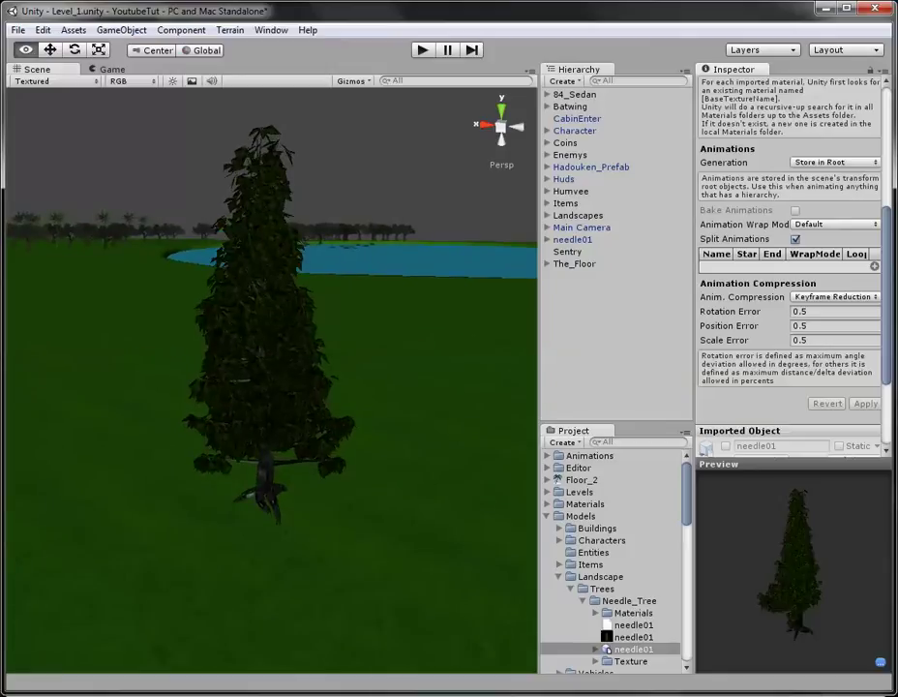
pyautogui.keyDown('alt'); pyautogui.moveTo(271, 380); pyautogui.dragTo(339, 387); pyautogui.keyUp('alt')
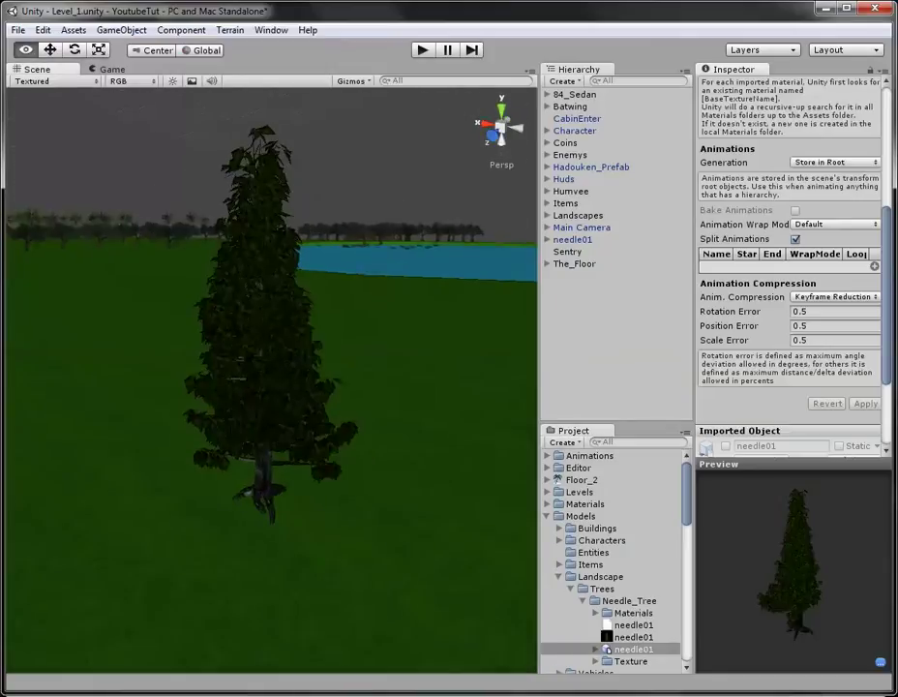
pyautogui.scroll(-3, 339, 387)
pyautogui.scroll(-4, 271, 380)
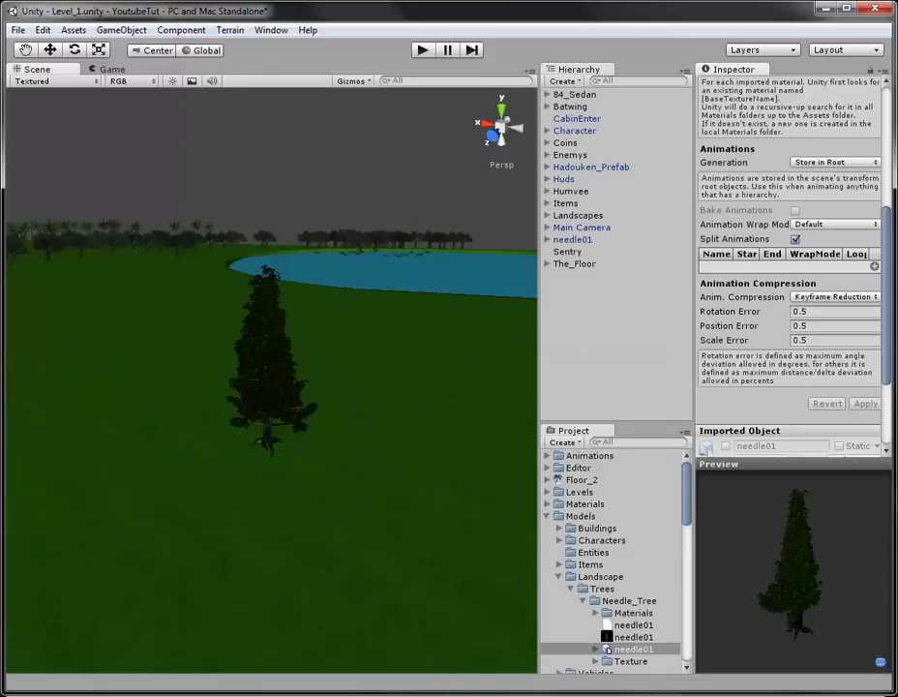
# Create an empty prefab named Needle_Tree in the Landscape folder under Prefabs
pyautogui.click(558, 575)
pyautogui.click(548, 612)
pyautogui.click(548, 516)
pyautogui.click(558, 589)
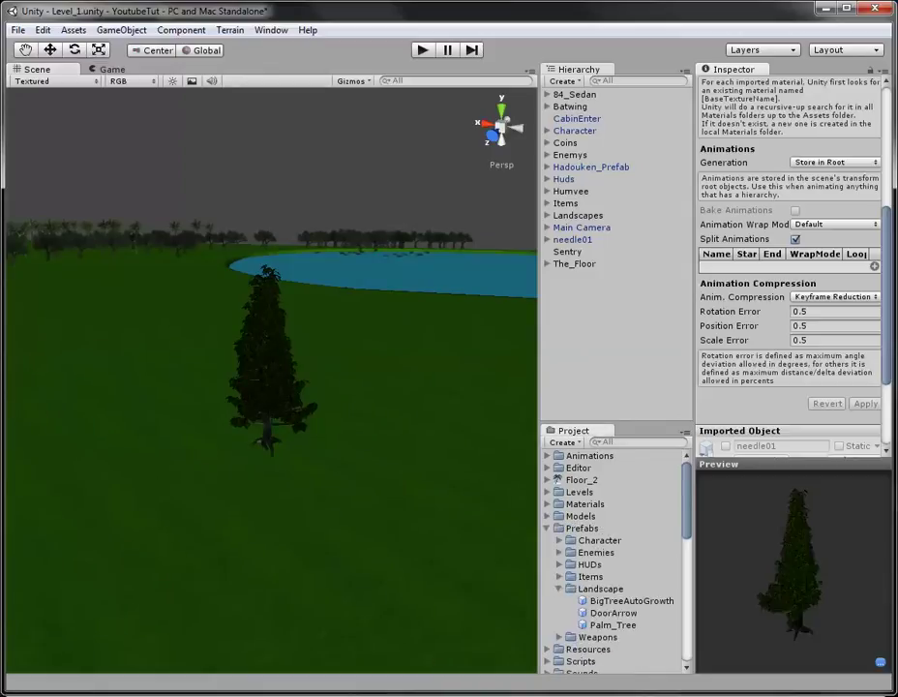
pyautogui.click(599, 589)
pyautogui.rightClick(581, 589)
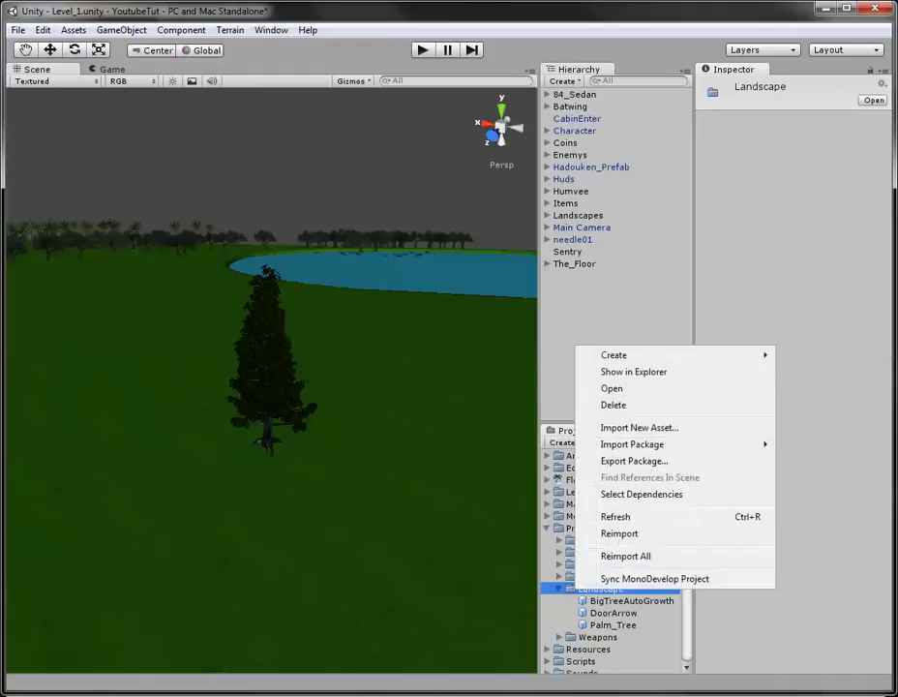
pyautogui.moveTo(629, 355)
pyautogui.click(810, 450)
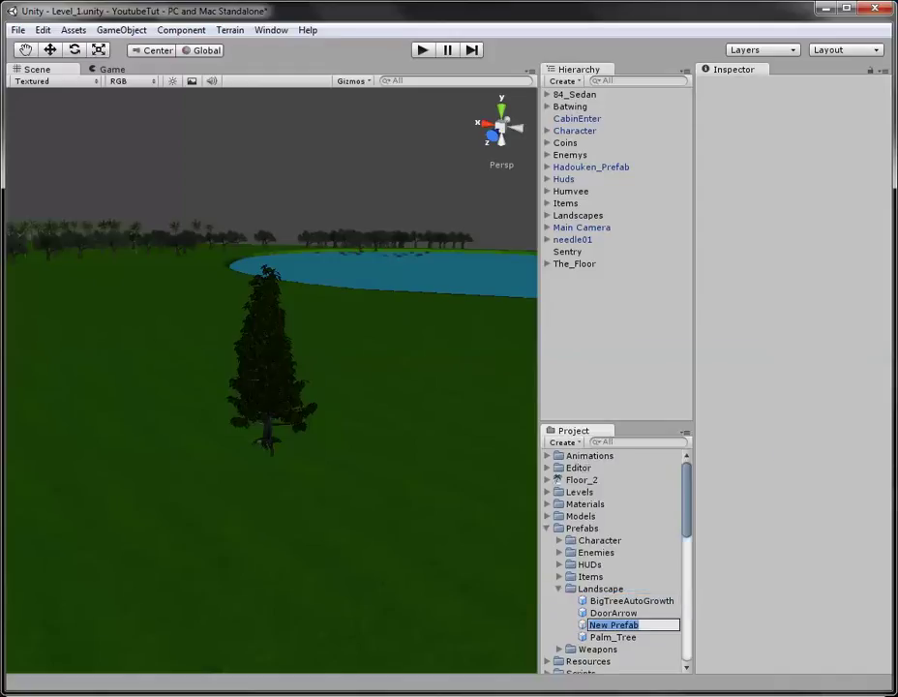
pyautogui.write('Needle_Tree')
pyautogui.press('Return')
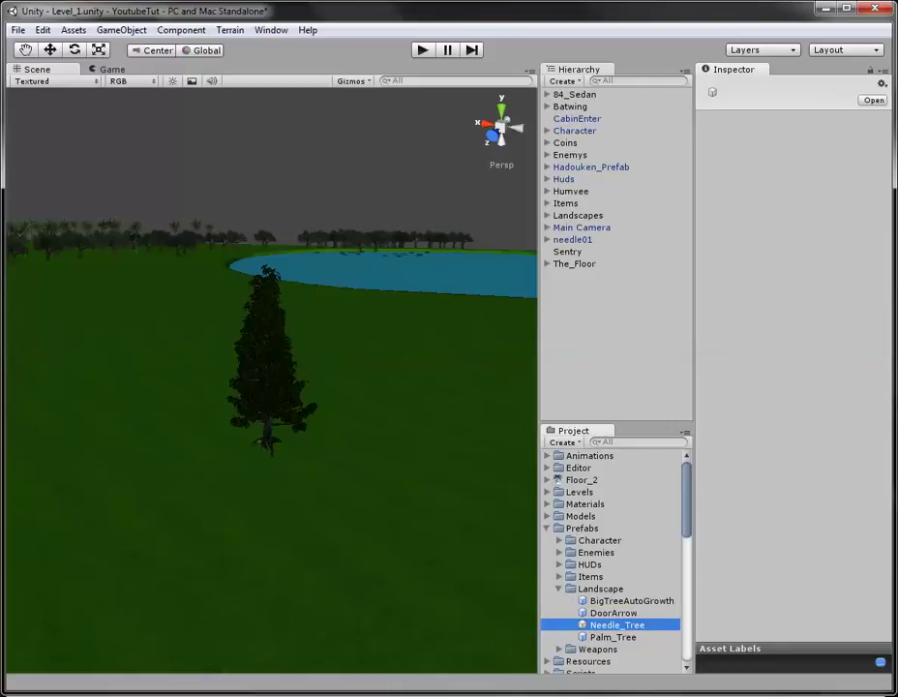
# Rename the needle01 object in the scene to Needle_Tree and inspect its child mesh object
pyautogui.click(572, 239)
pyautogui.press('F2')
pyautogui.write('Needle_Ter')
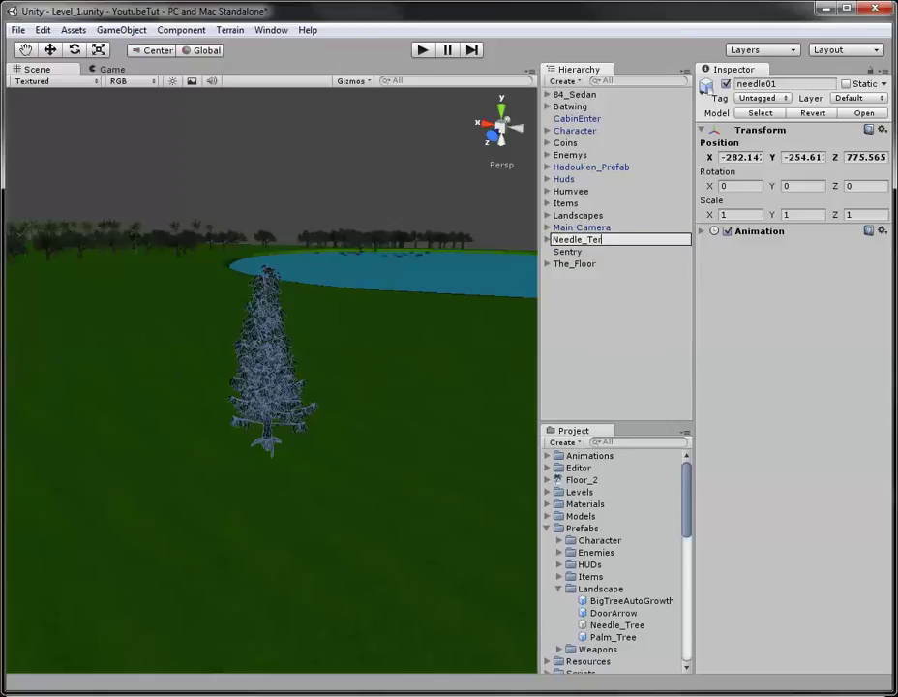
pyautogui.press('BackSpace')
pyautogui.write('ree')
pyautogui.press('Return')
pyautogui.click(546, 239)
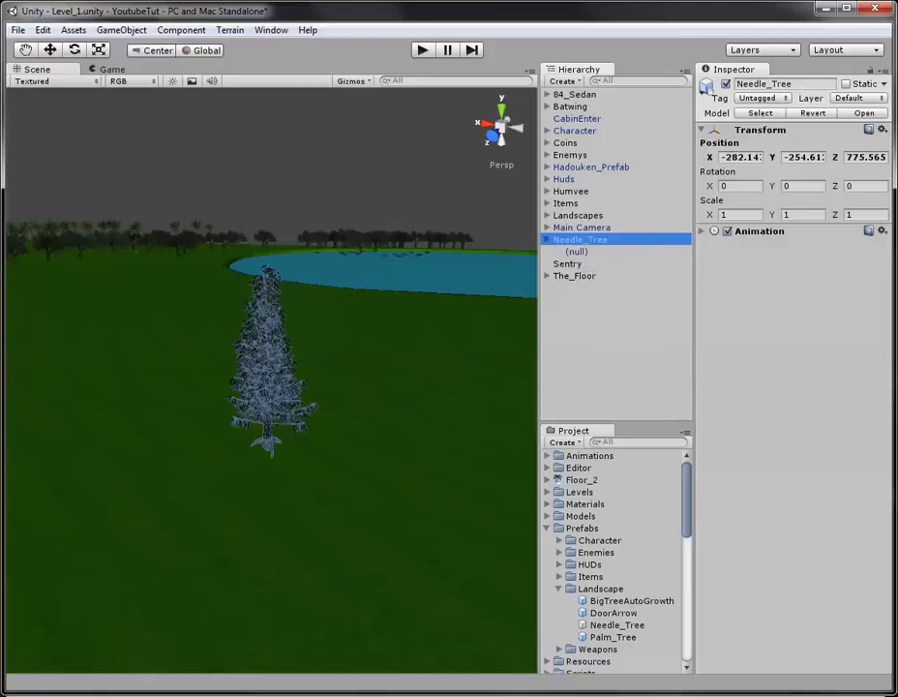
pyautogui.click(567, 264)
pyautogui.click(576, 250)
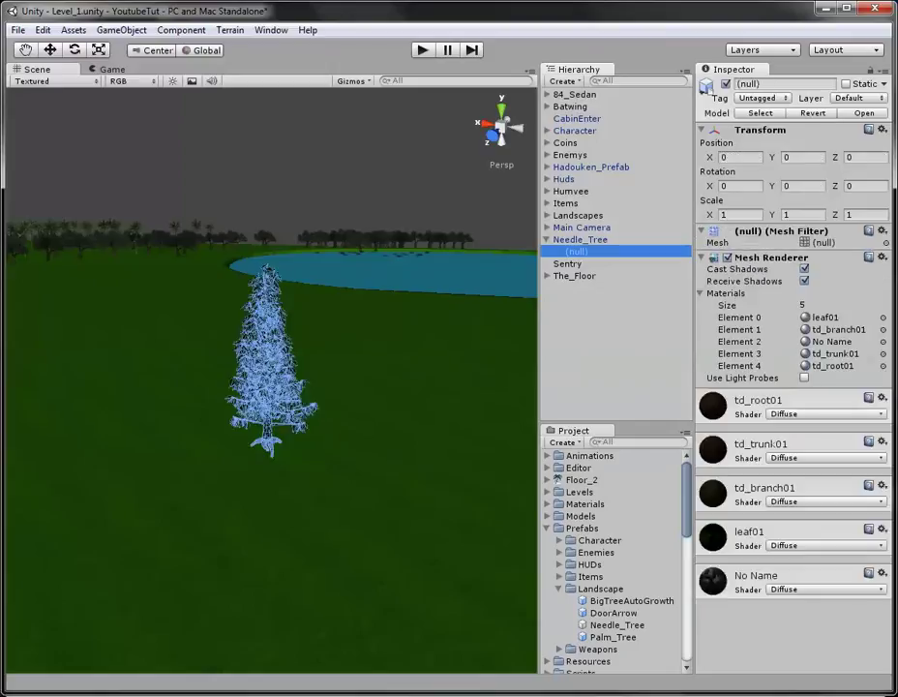
pyautogui.click(579, 239)
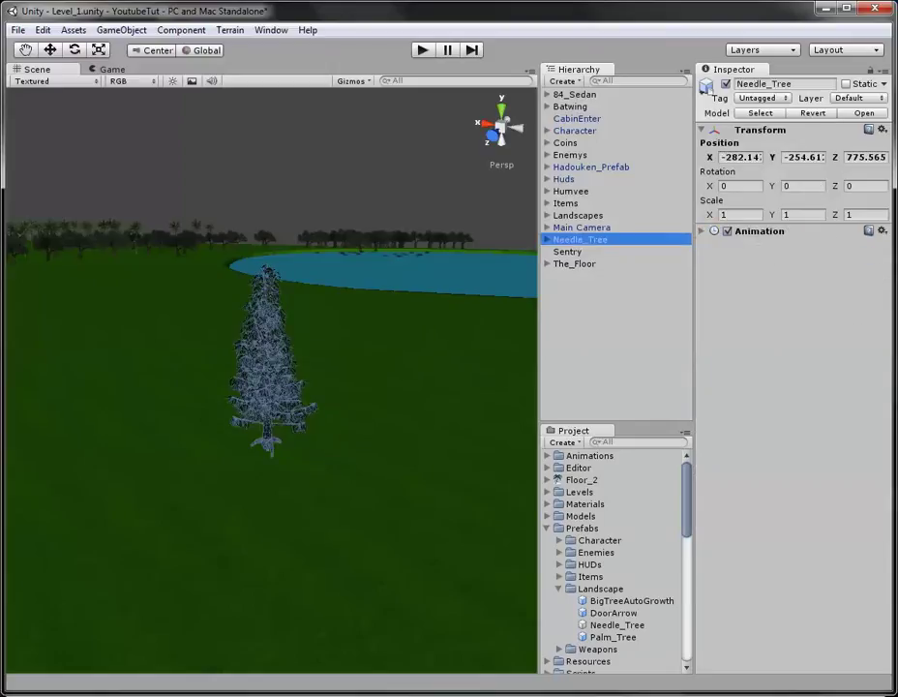
# Add a Capsule Collider to the Needle_Tree object
pyautogui.click(121, 30)
pyautogui.moveTo(145, 63)
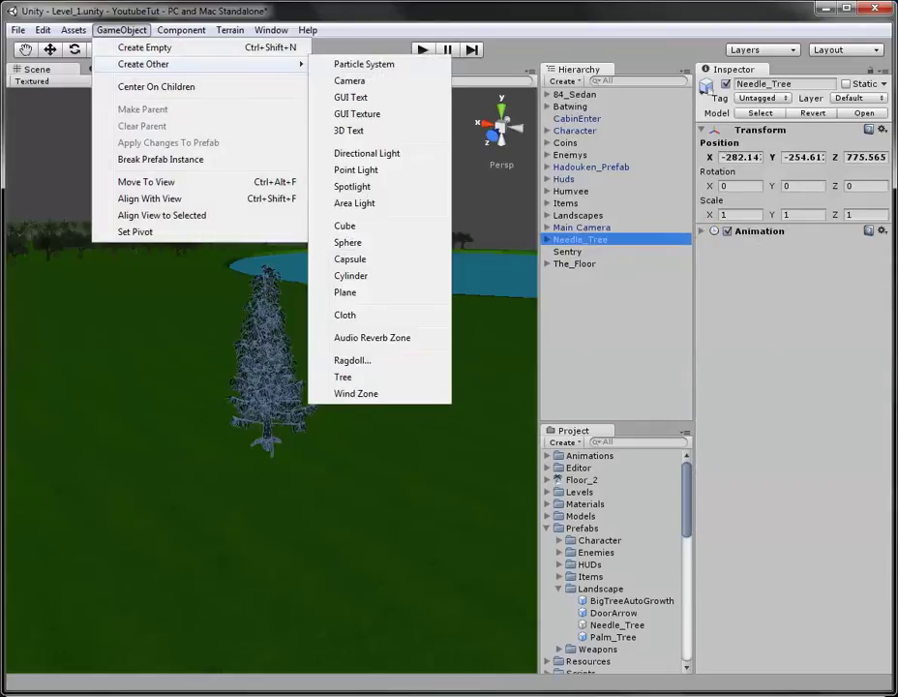
pyautogui.moveTo(181, 30)
pyautogui.moveTo(194, 80)
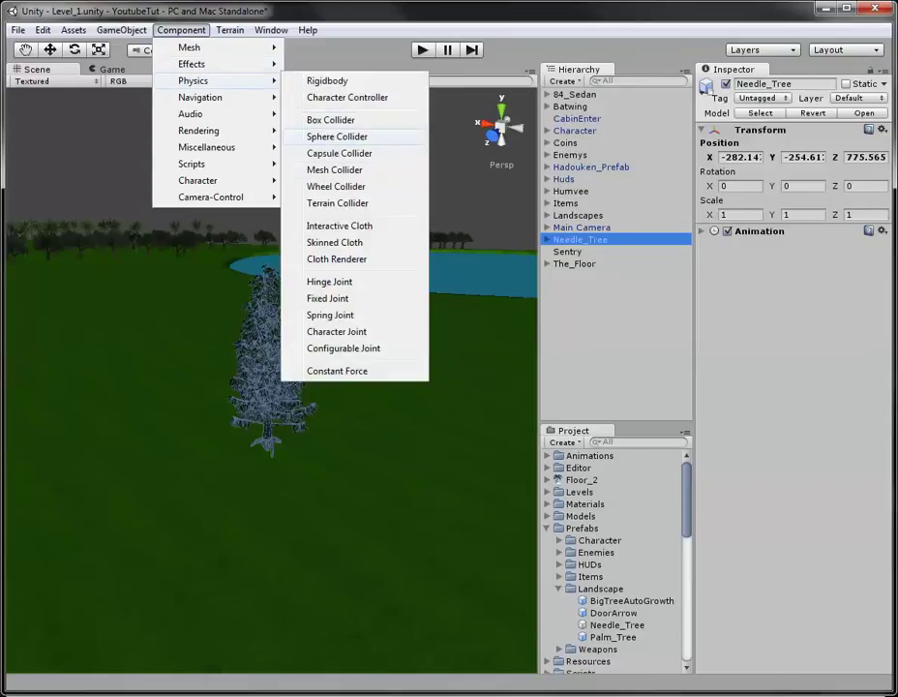
pyautogui.click(338, 153)
# Fit the capsule collider around the needle tree with radius 2.48, height 10.18, center Y 4.43 and center Z -0.64
pyautogui.click(518, 126)
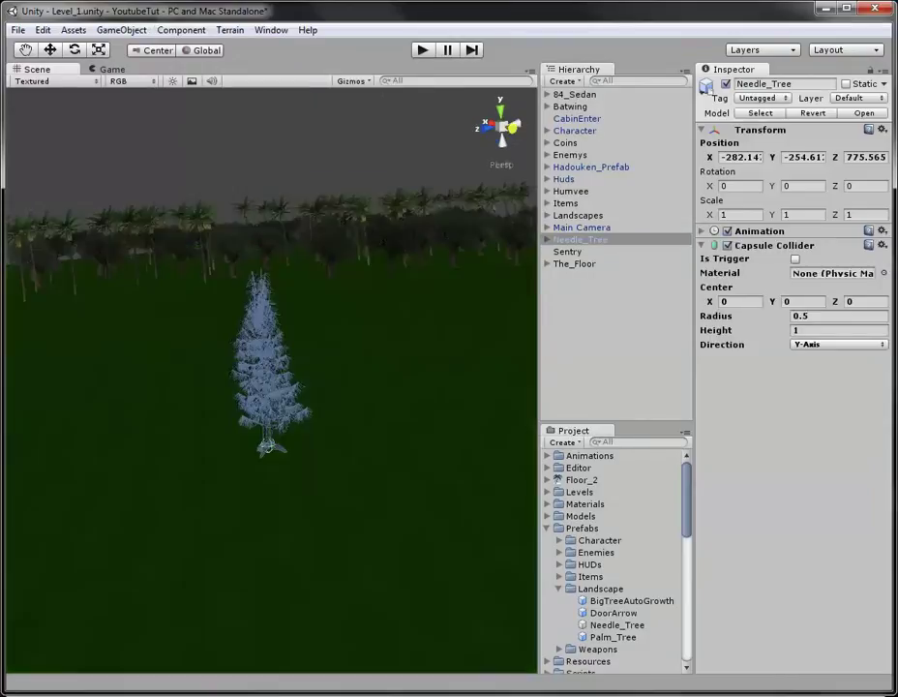
pyautogui.scroll(5, 271, 380)
pyautogui.moveTo(271, 379)
pyautogui.mouseDown(button='middle')
pyautogui.moveTo(296, 351)
pyautogui.moveTo(271, 377)
pyautogui.mouseUp(button='middle')
pyautogui.scroll(4, 296, 352)
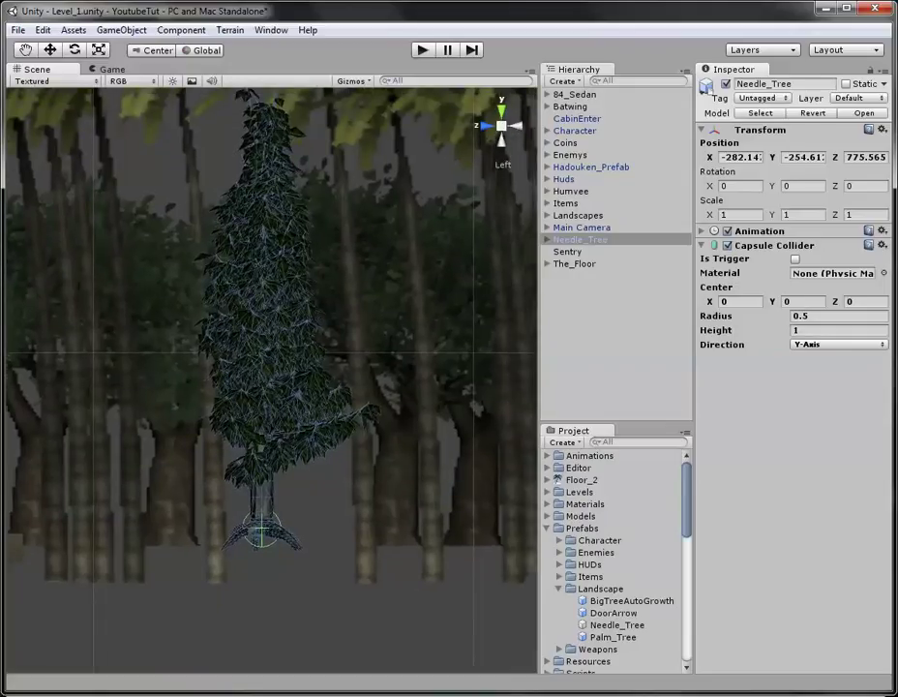
pyautogui.moveTo(716, 315); pyautogui.dragTo(780, 315)
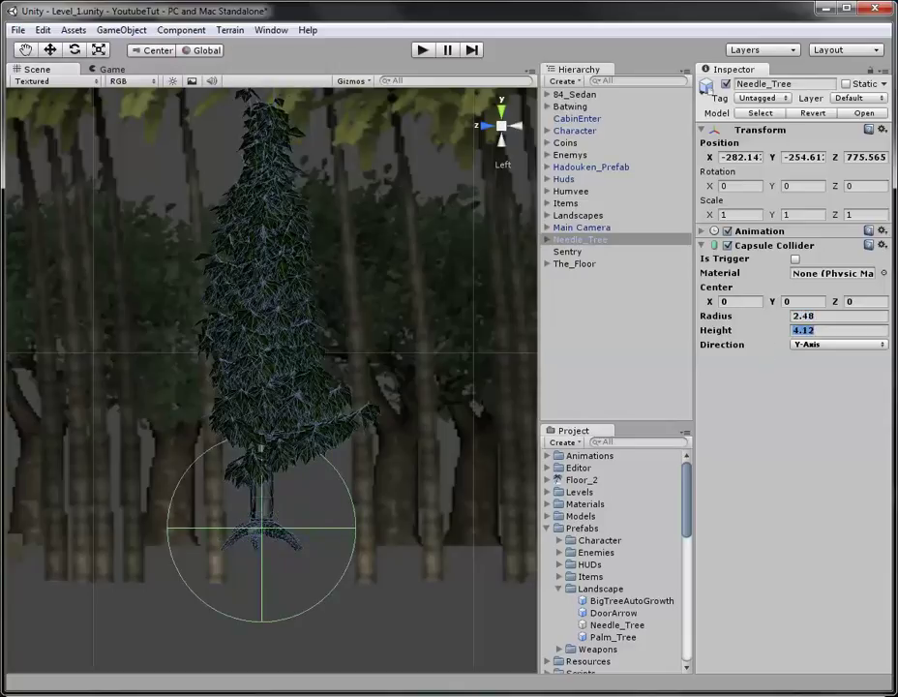
pyautogui.moveTo(745, 330); pyautogui.dragTo(896, 301)
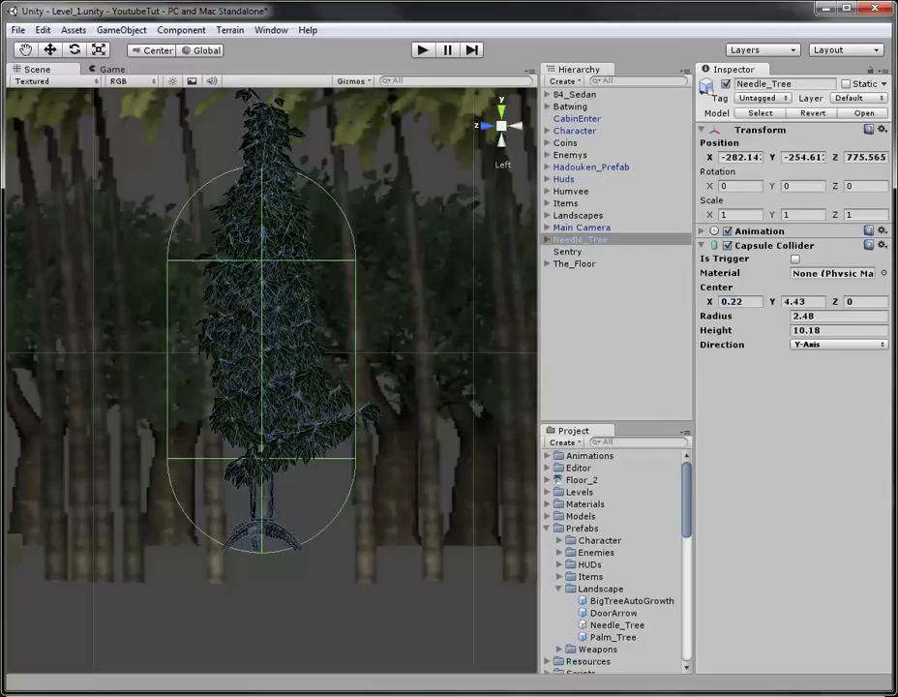
pyautogui.moveTo(835, 301); pyautogui.dragTo(815, 301)
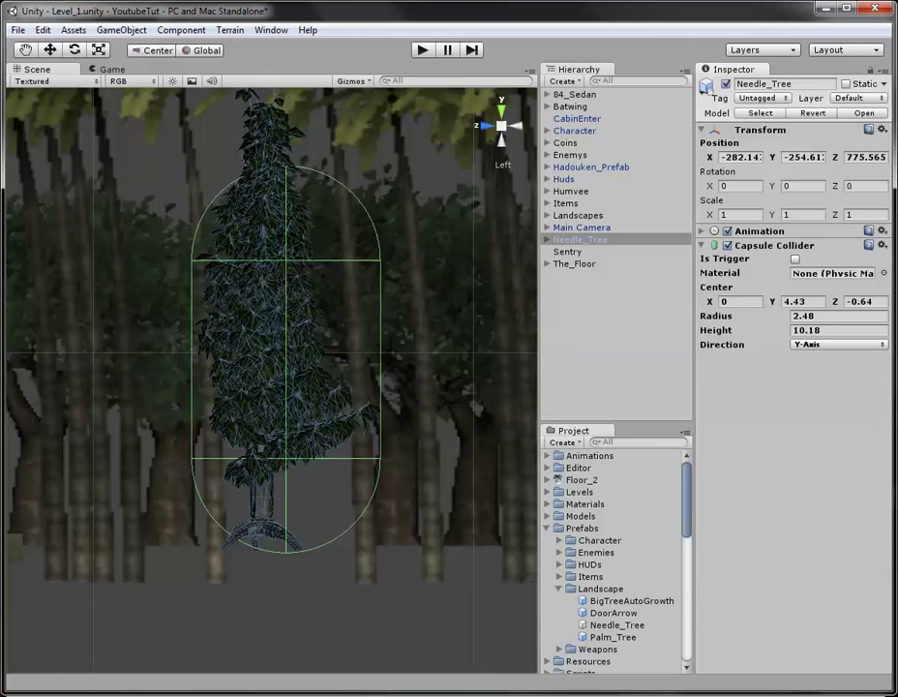
# Check the needle tree's capsule from several sides, set its height to 12.08 and its center Y to 5.43
pyautogui.click(516, 126)
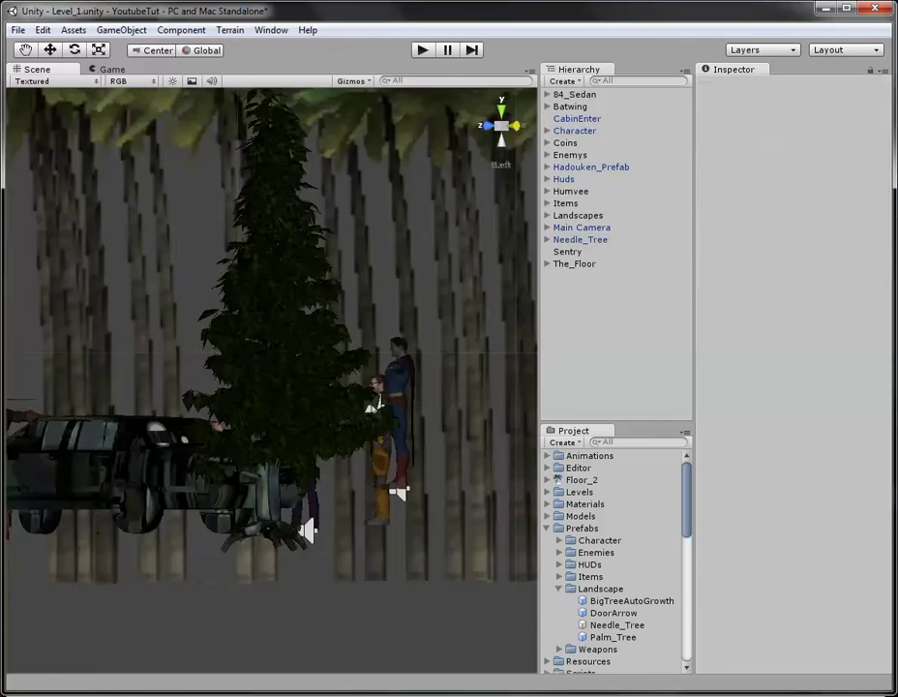
pyautogui.click(279, 339)
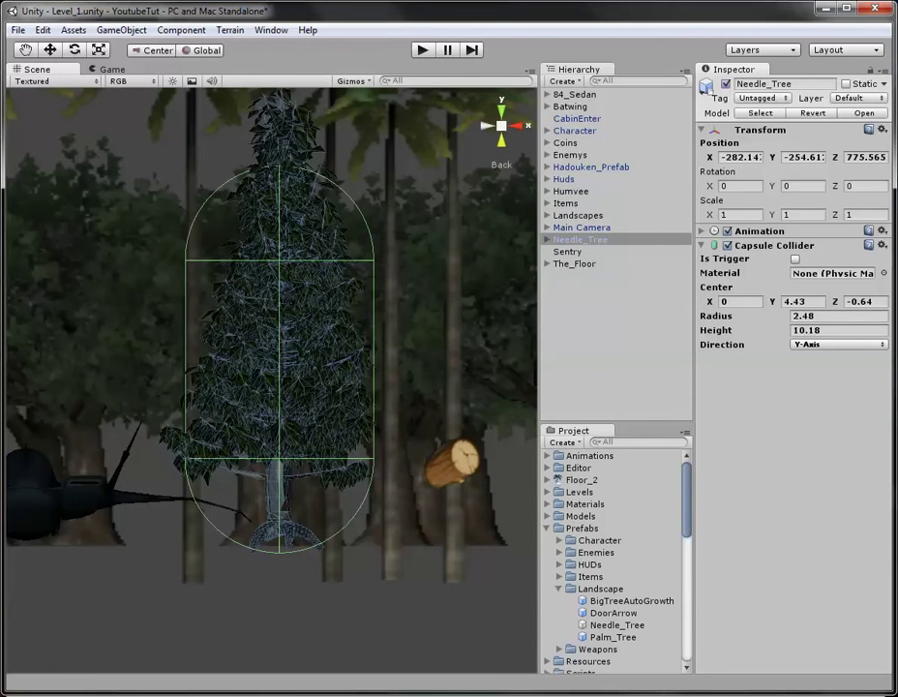
pyautogui.click(502, 126)
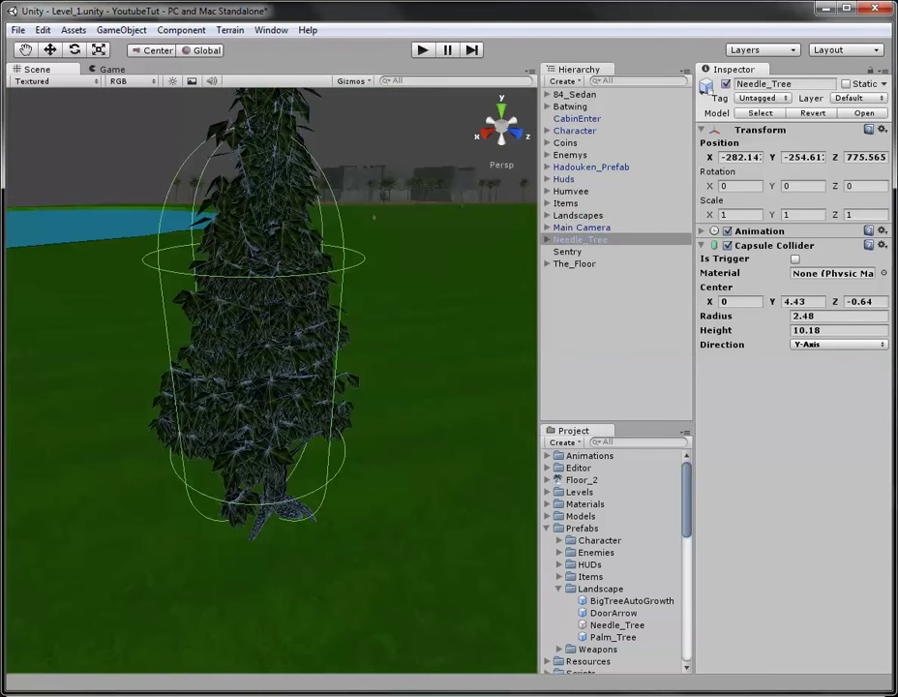
pyautogui.scroll(-5, 271, 380)
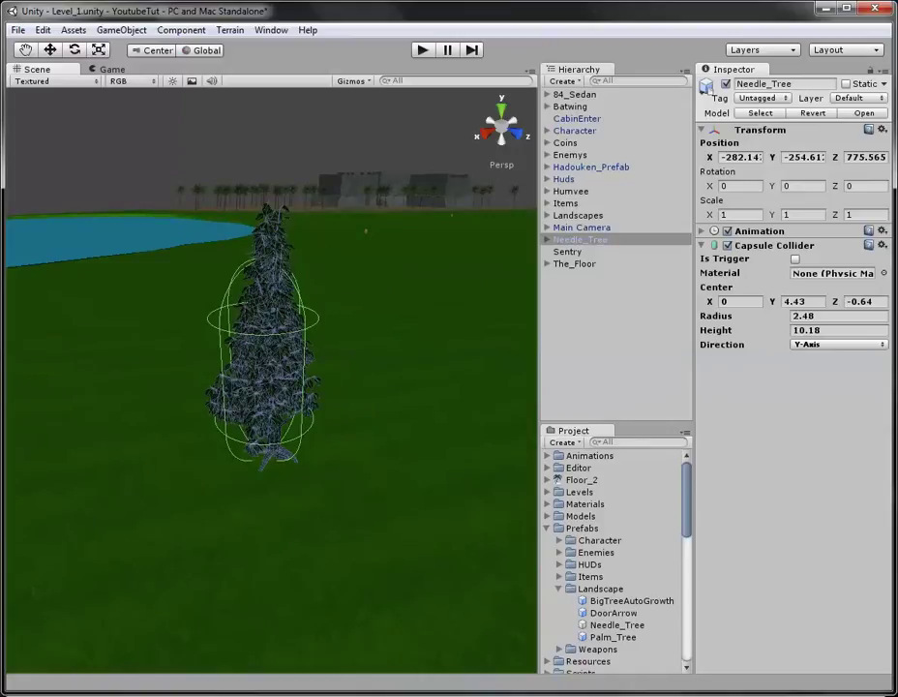
pyautogui.moveTo(716, 330); pyautogui.dragTo(783, 301)
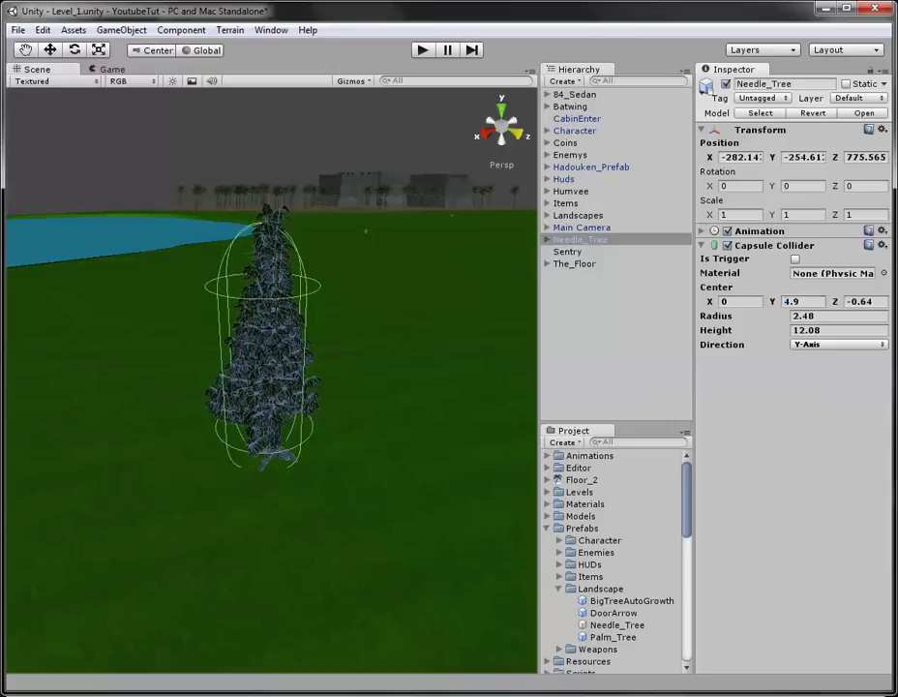
pyautogui.click(518, 132)
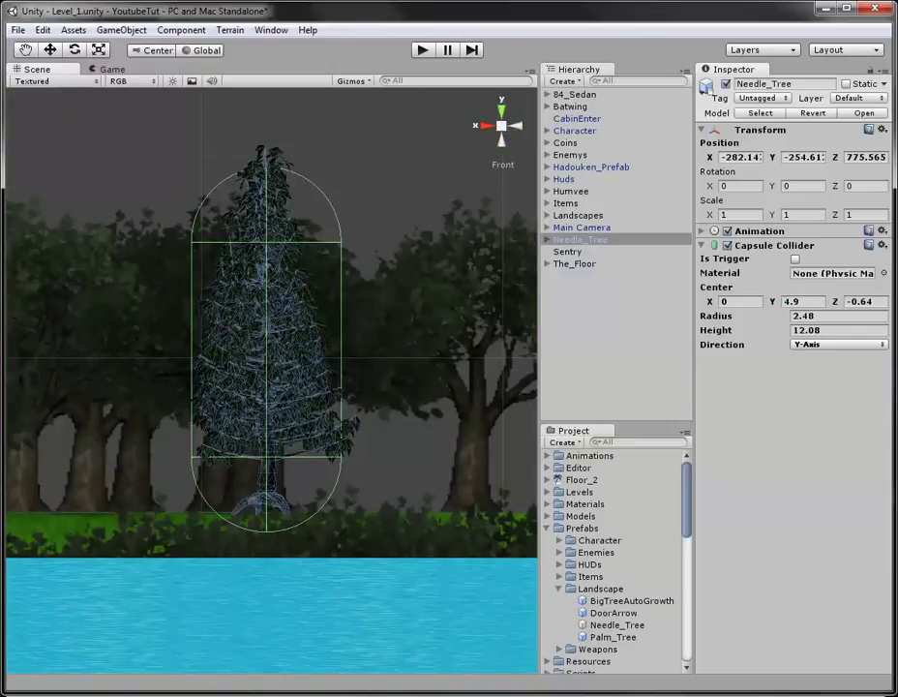
pyautogui.moveTo(772, 301); pyautogui.dragTo(783, 301)
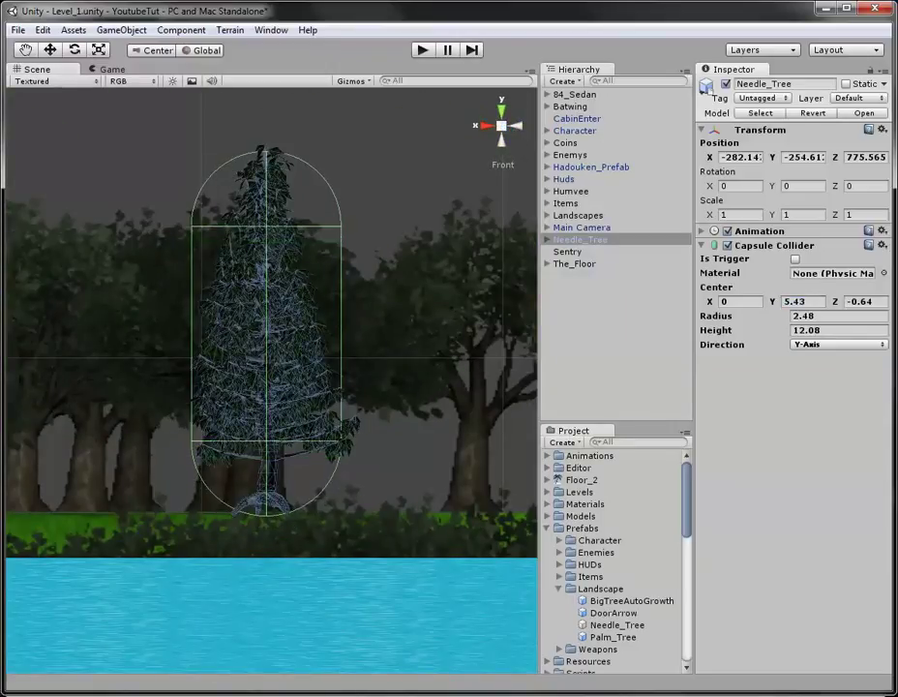
pyautogui.click(501, 126)
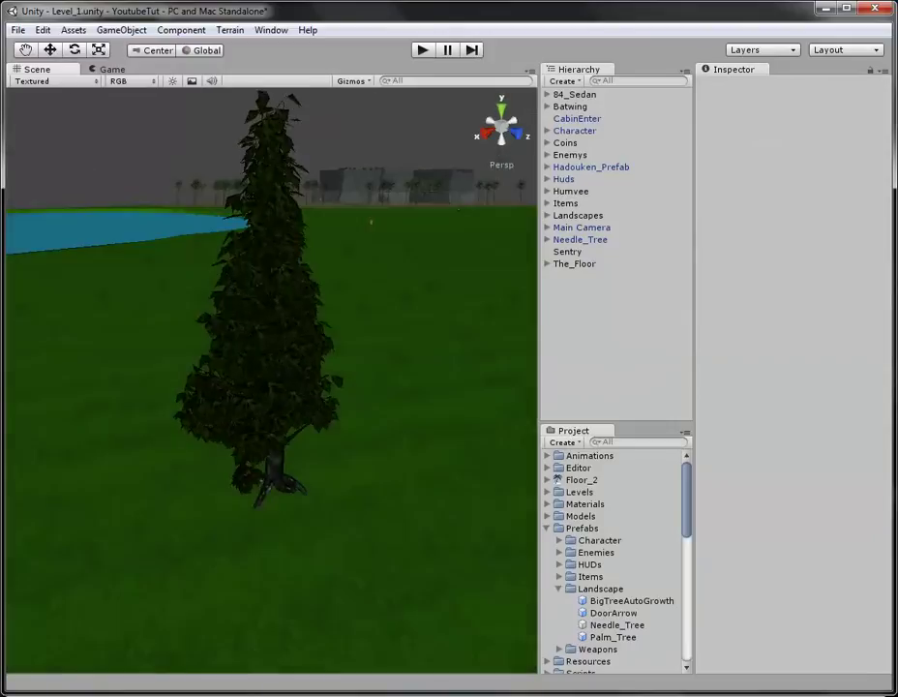
pyautogui.click(266, 290)
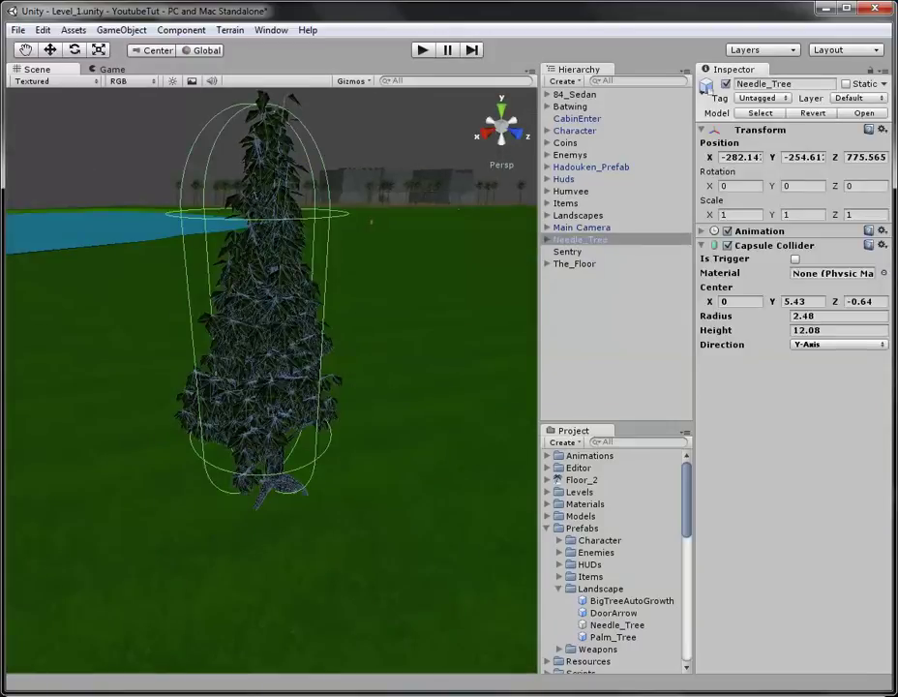
# Store the Needle_Tree object in the empty Needle_Tree prefab and delete the object from the scene
pyautogui.moveTo(581, 239); pyautogui.dragTo(618, 624)
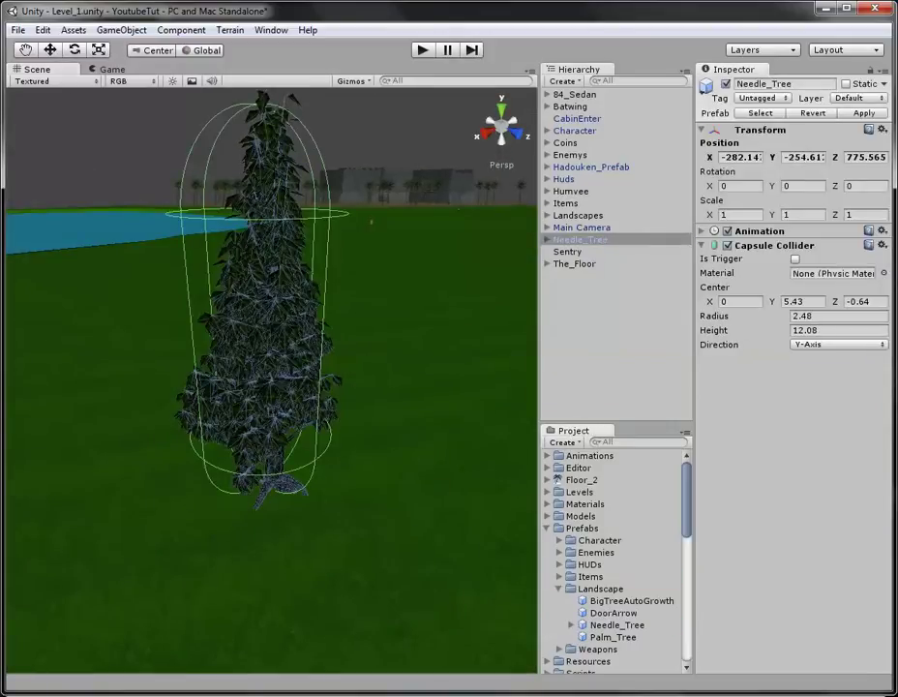
pyautogui.click(581, 239)
pyautogui.press('Delete')
# Select The_Floor terrain in top view and add the Needle_Tree prefab to its placeable trees
pyautogui.click(501, 110)
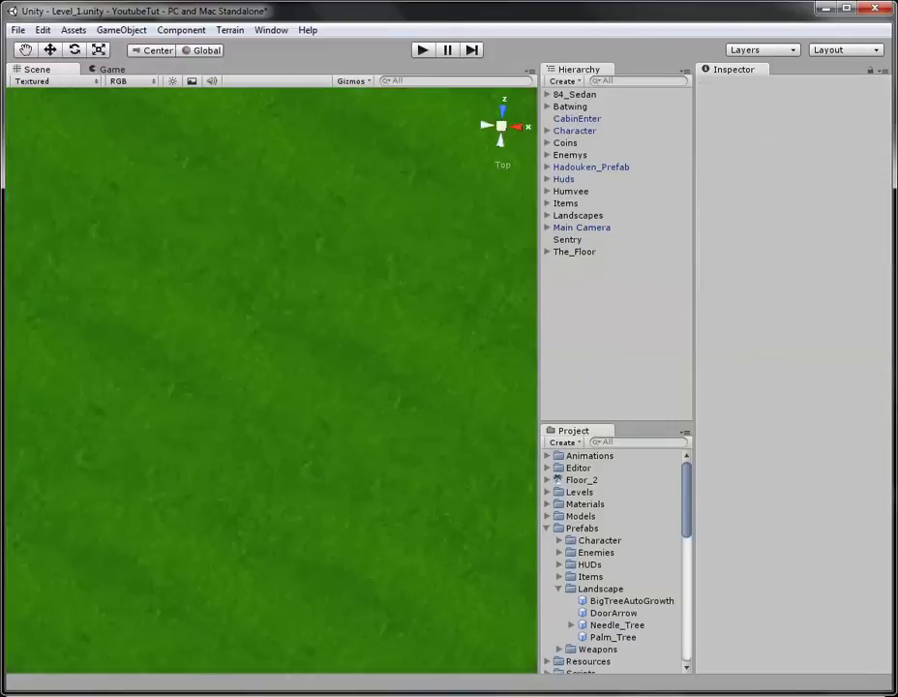
pyautogui.click(271, 377)
pyautogui.scroll(-10, 436, 319)
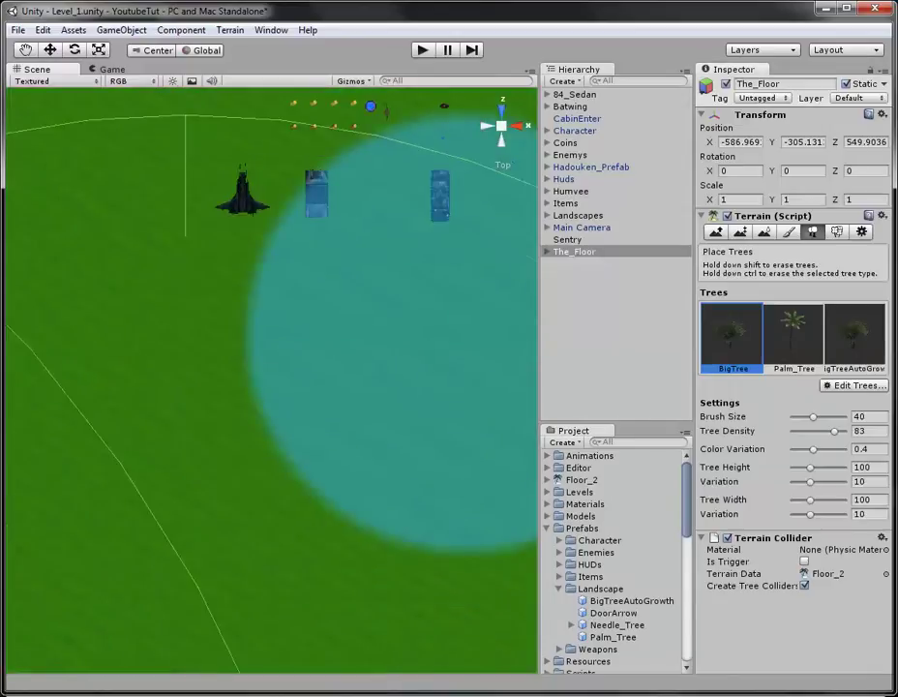
pyautogui.scroll(-6, 462, 329)
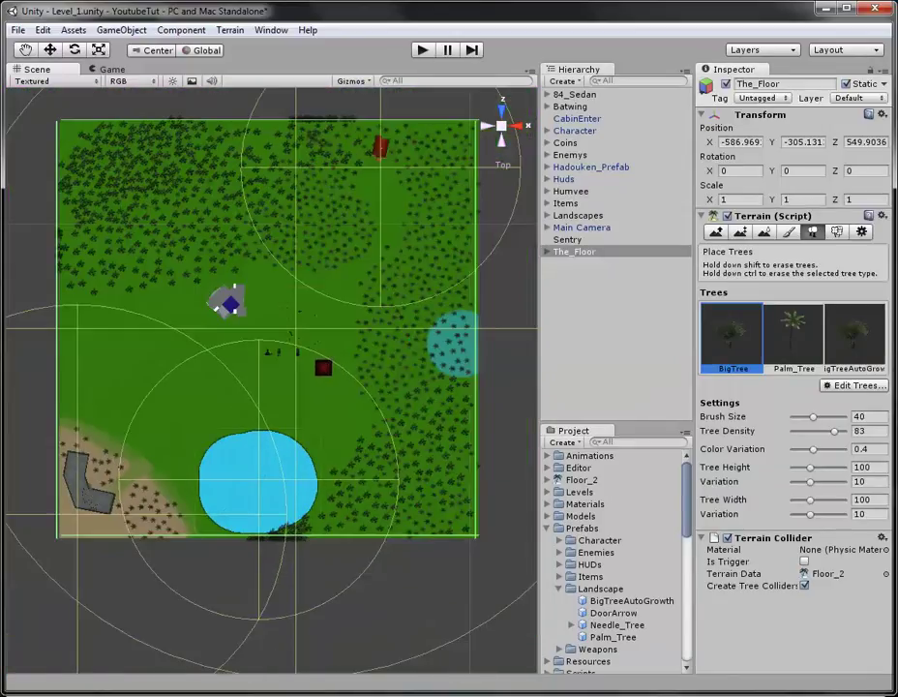
pyautogui.click(851, 386)
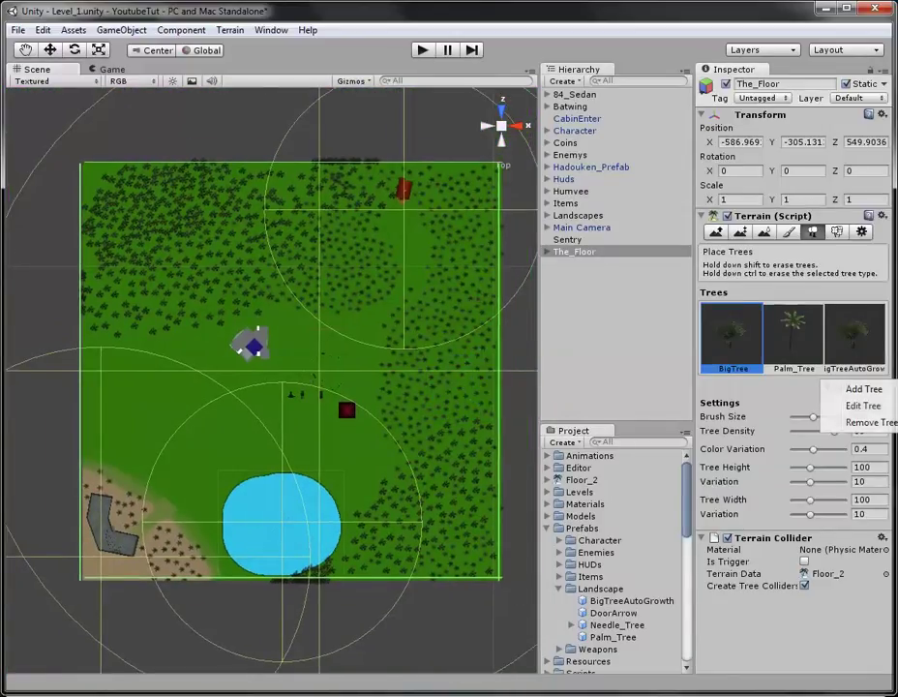
pyautogui.click(857, 391)
pyautogui.click(237, 44)
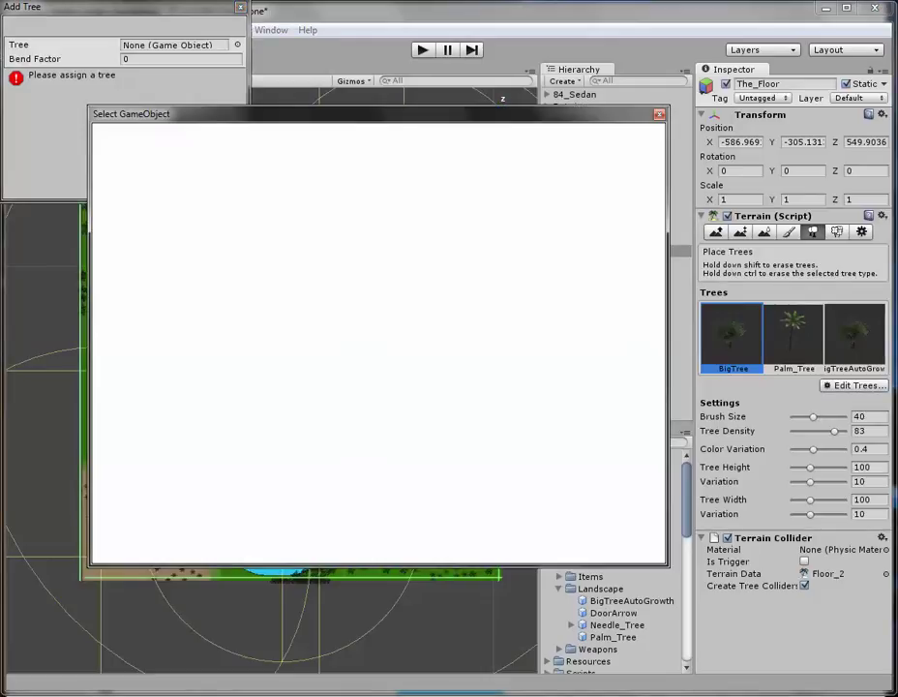
pyautogui.write('nee')
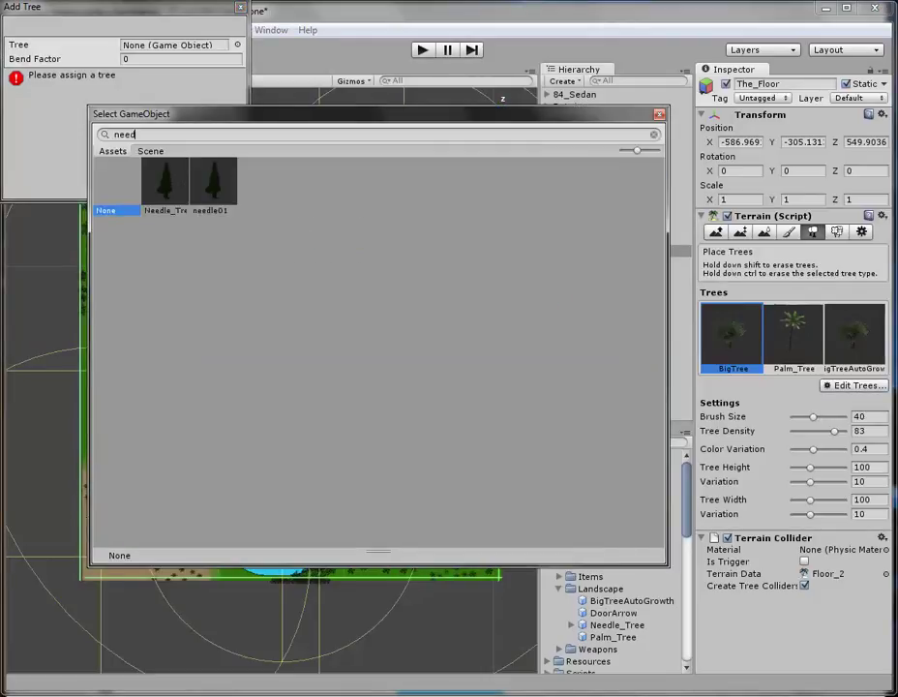
pyautogui.write('d')
pyautogui.doubleClick(165, 182)
pyautogui.click(202, 188)
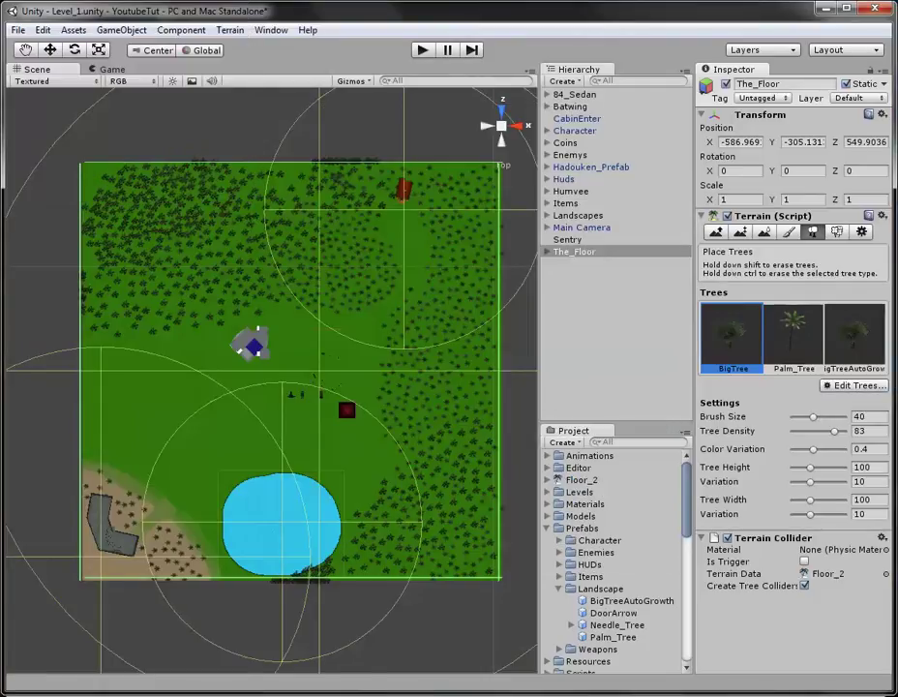
# Choose Needle_Tree as the terrain tree to paint and bring the open grass north of the sand area into view
pyautogui.moveTo(206, 403)
pyautogui.mouseDown(button='middle')
pyautogui.moveTo(271, 367)
pyautogui.moveTo(165, 337)
pyautogui.moveTo(134, 344)
pyautogui.moveTo(230, 380)
pyautogui.moveTo(338, 382)
pyautogui.mouseUp(button='middle')
pyautogui.scroll(4, 340, 382)
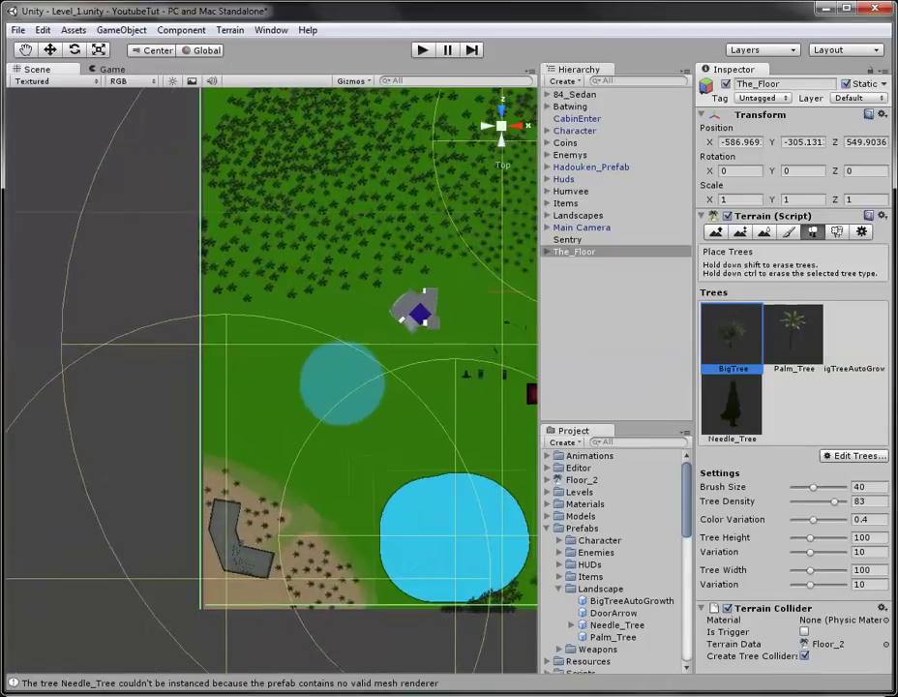
pyautogui.scroll(10, 343, 380)
pyautogui.moveTo(235, 354); pyautogui.dragTo(341, 347, button='middle')
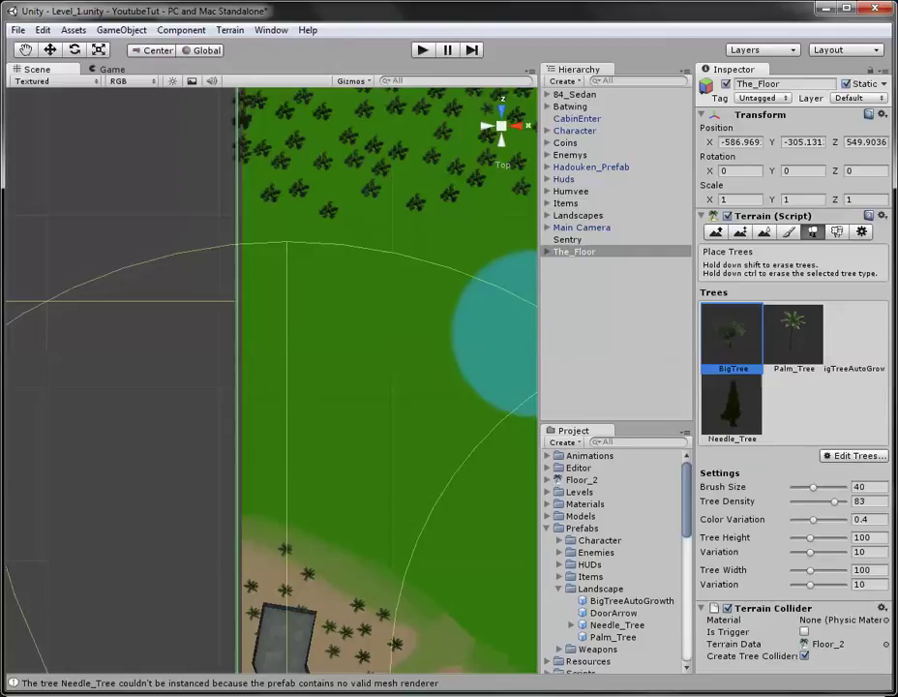
pyautogui.click(732, 406)
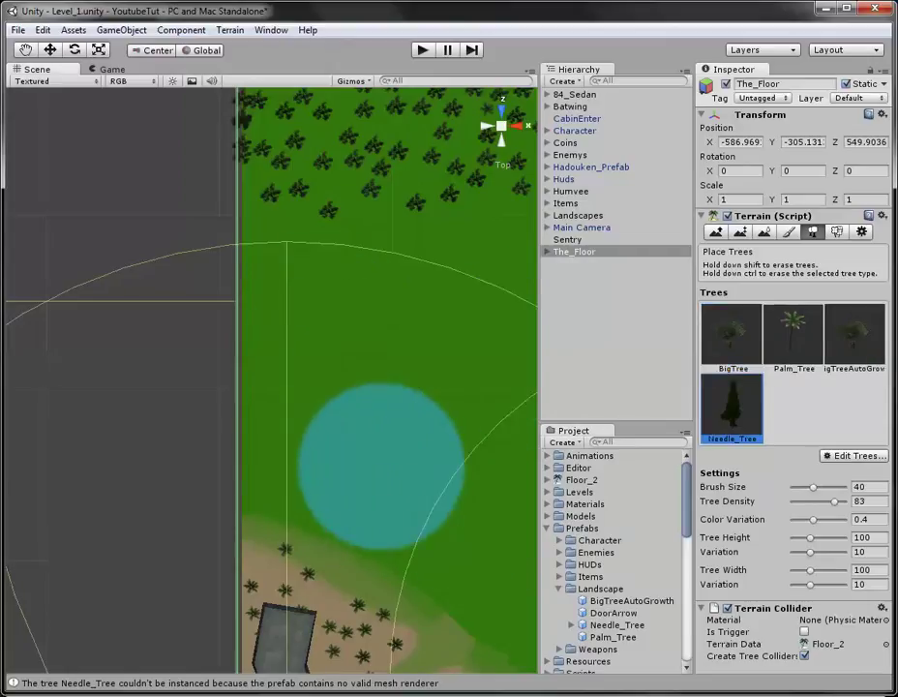
pyautogui.click(501, 126)
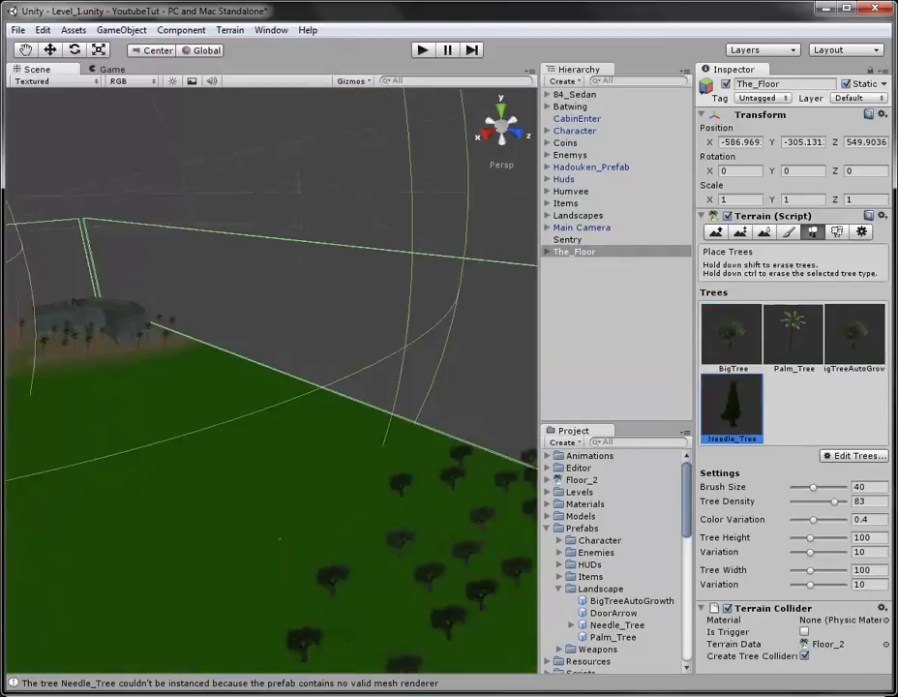
pyautogui.moveTo(182, 484)
pyautogui.mouseDown(button='middle')
pyautogui.moveTo(354, 432)
pyautogui.moveTo(426, 422)
pyautogui.moveTo(435, 434)
pyautogui.mouseUp(button='middle')
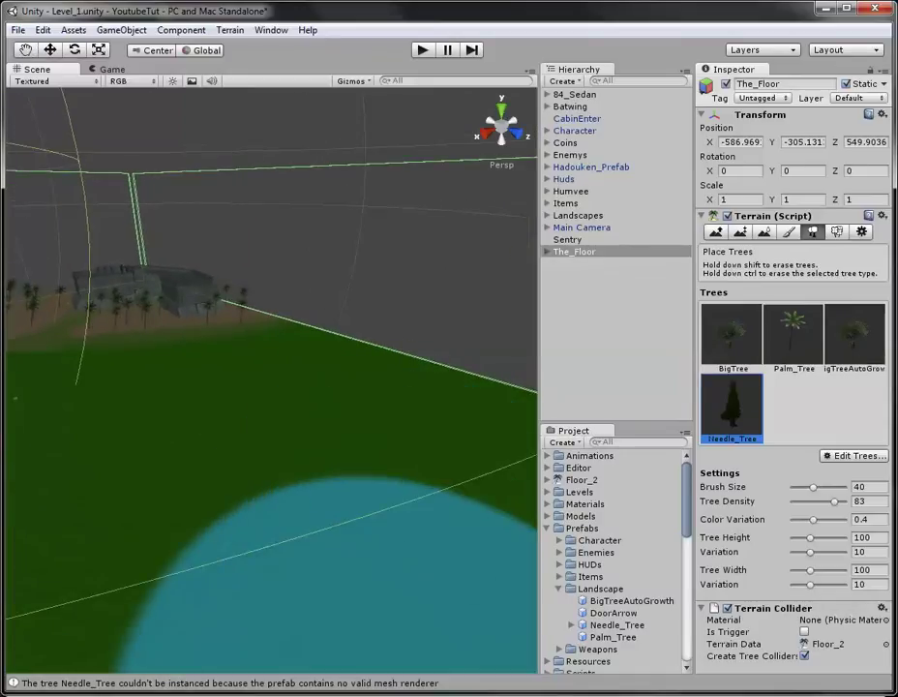
# Expand the Needle_Tree prefab and examine the mesh components of its (null) child
pyautogui.click(617, 624)
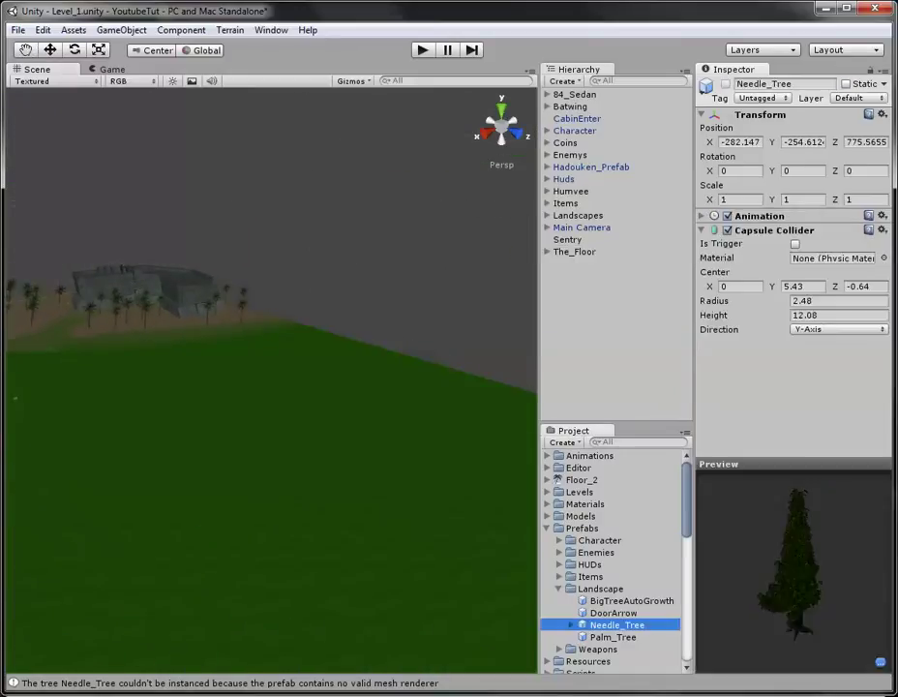
pyautogui.click(571, 624)
pyautogui.click(612, 637)
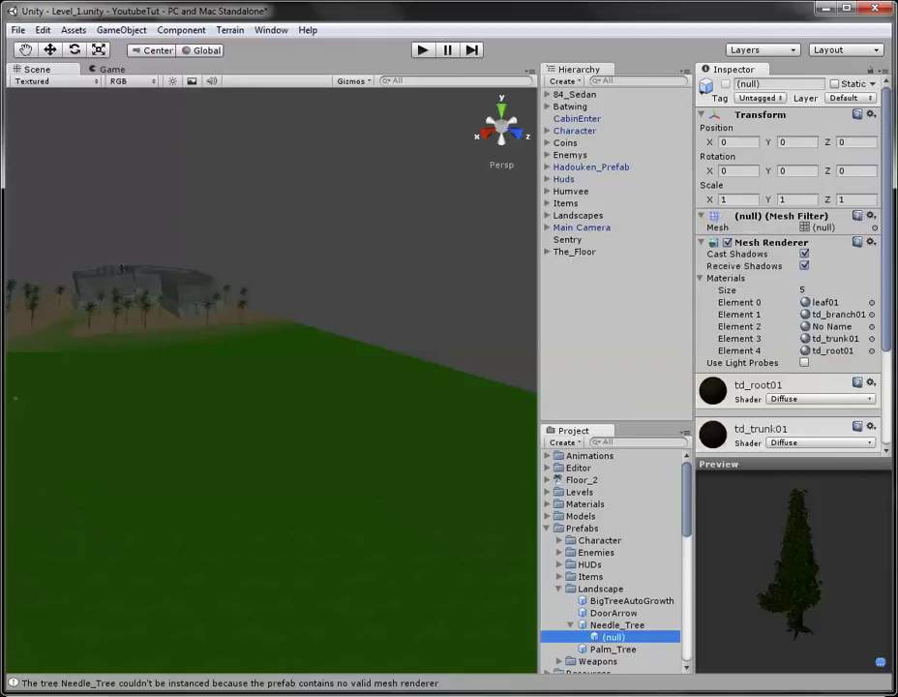
pyautogui.moveTo(885, 217)
pyautogui.mouseDown()
pyautogui.moveTo(885, 314)
pyautogui.moveTo(885, 220)
pyautogui.mouseUp()
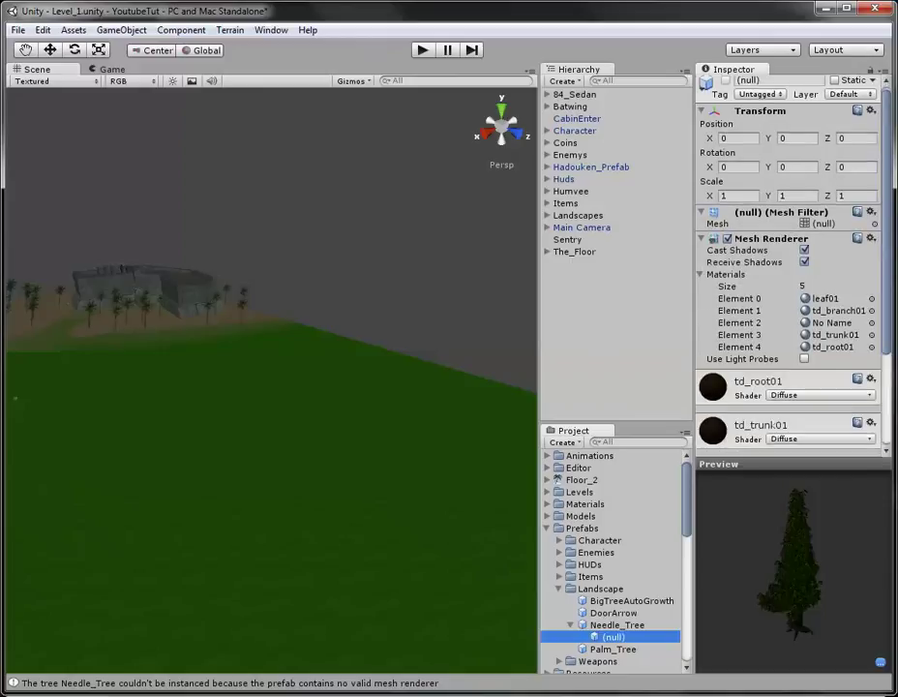
# Place the Needle_Tree prefab in the scene and detach its (null) child, accepting the loss of the prefab connection
pyautogui.moveTo(616, 625); pyautogui.dragTo(397, 447)
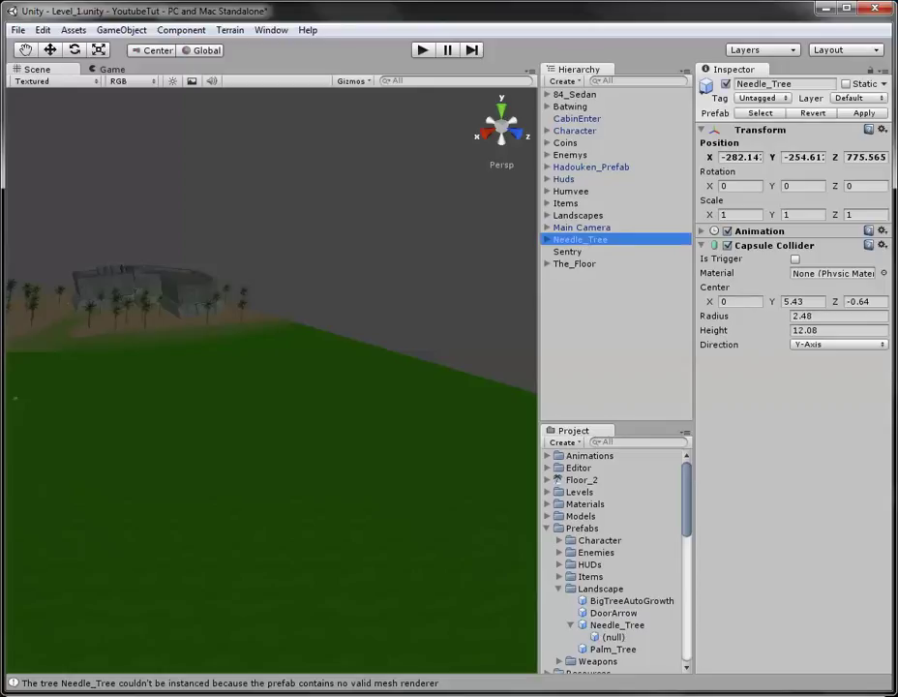
pyautogui.moveTo(577, 251); pyautogui.dragTo(576, 312)
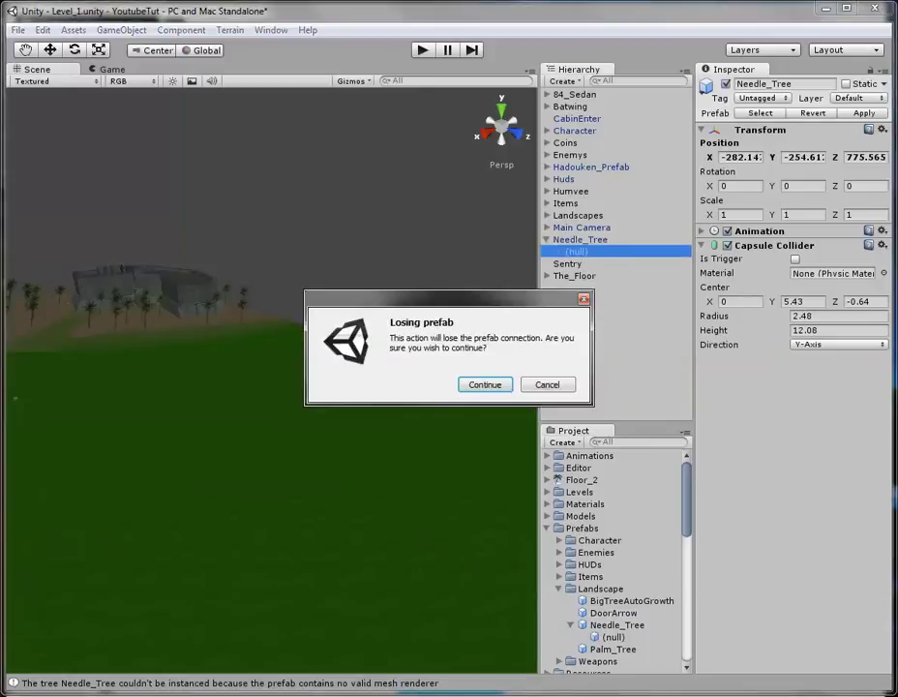
pyautogui.press('Escape')
# Copy the name of the former parent Needle_Tree object and delete that object from the scene
pyautogui.click(581, 239)
pyautogui.click(580, 252)
pyautogui.hotkey('ctrl', 'c')
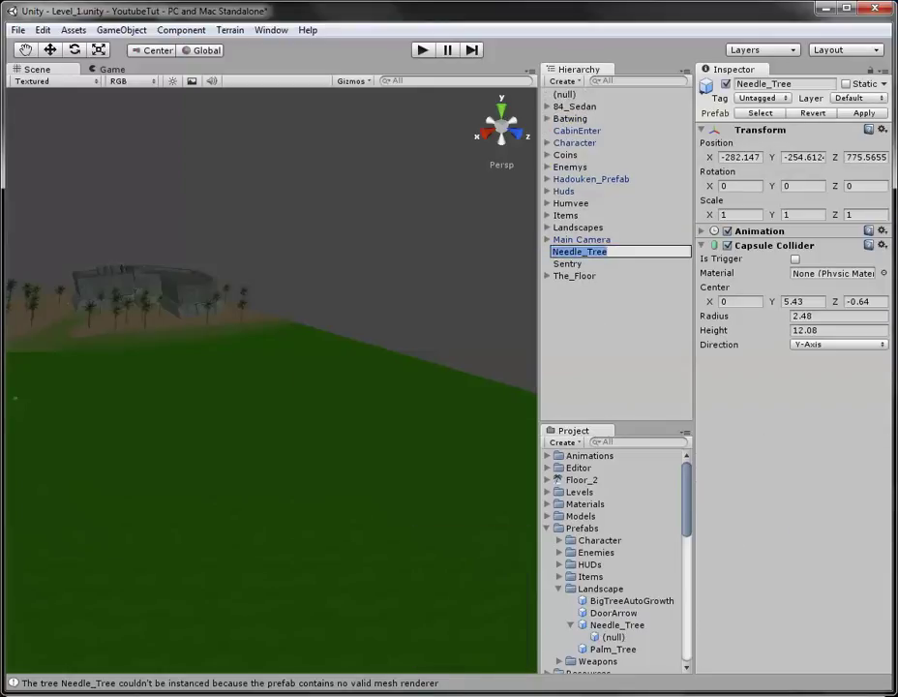
pyautogui.press('Return')
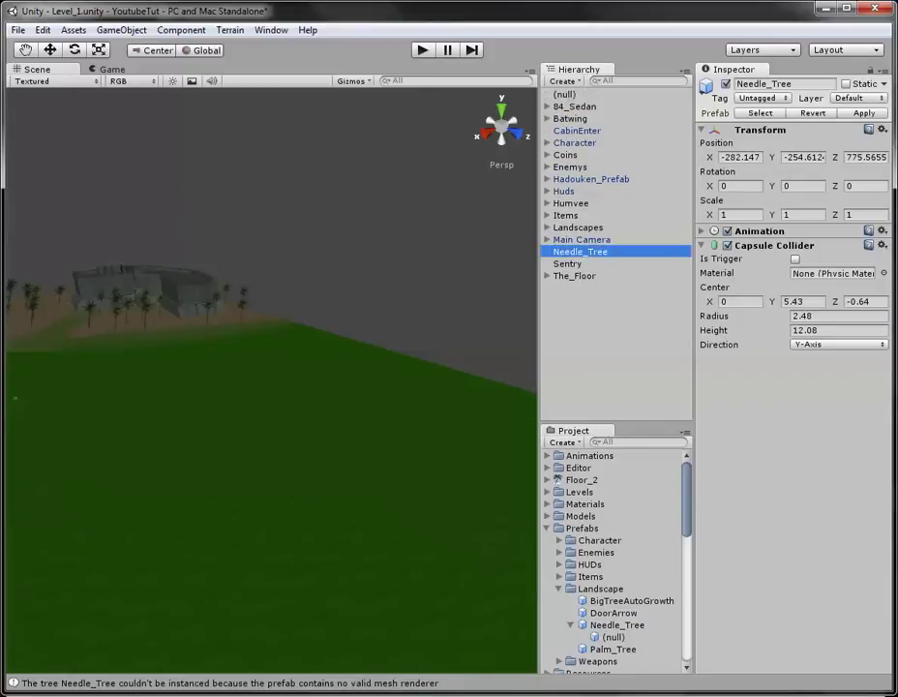
pyautogui.press('Delete')
# Rename the detached (null) mesh object as Needle_Tree and frame it in the scene view
pyautogui.click(565, 94)
pyautogui.press('F2')
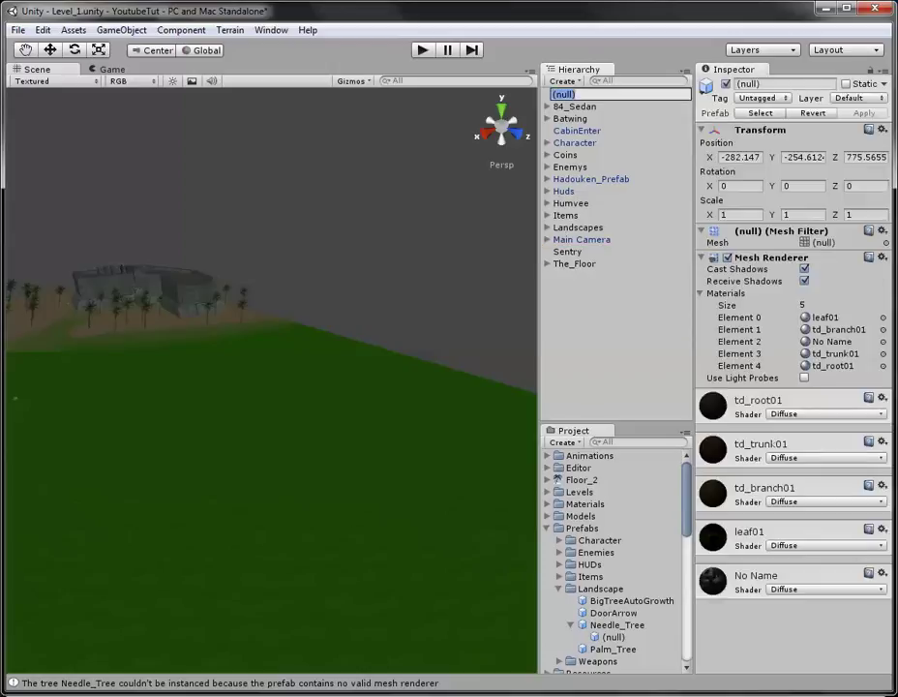
pyautogui.hotkey('ctrl', 'v')
pyautogui.press('Return')
pyautogui.press('f')
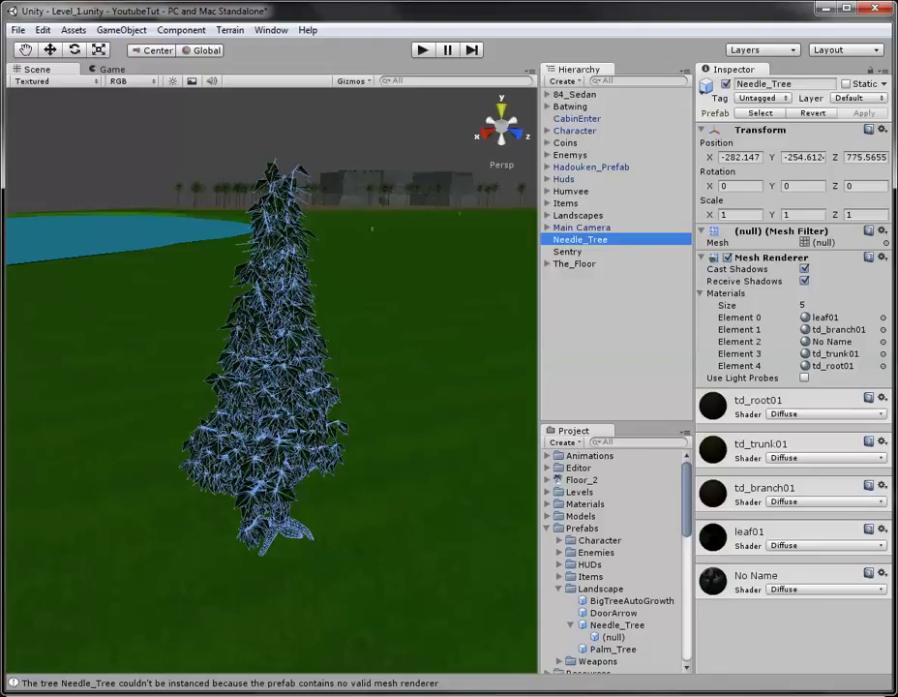
# Add a Capsule Collider to the Needle_Tree mesh object and check its fit from the front
pyautogui.click(181, 30)
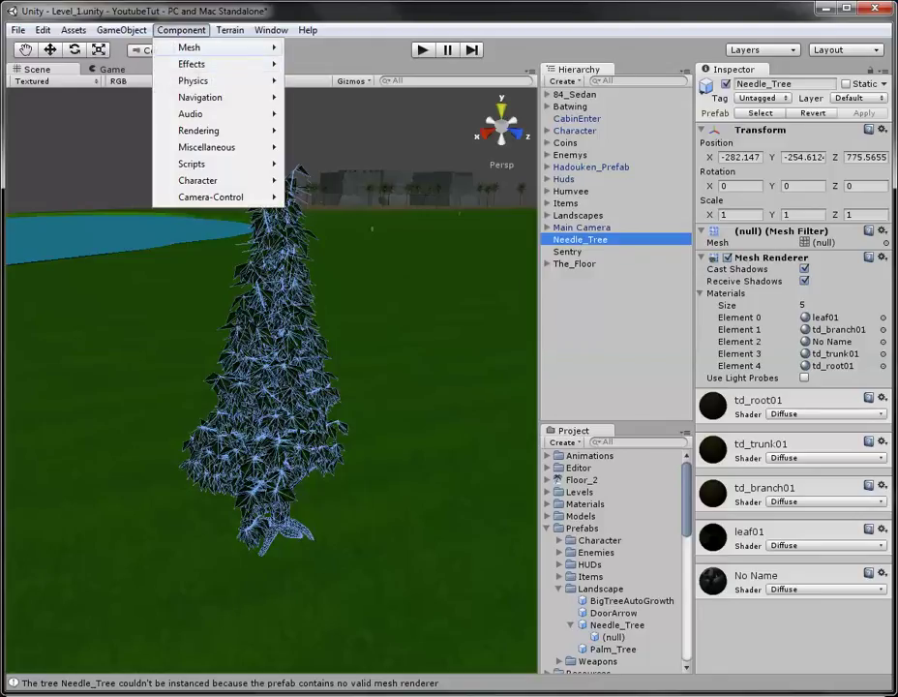
pyautogui.moveTo(208, 81)
pyautogui.click(338, 153)
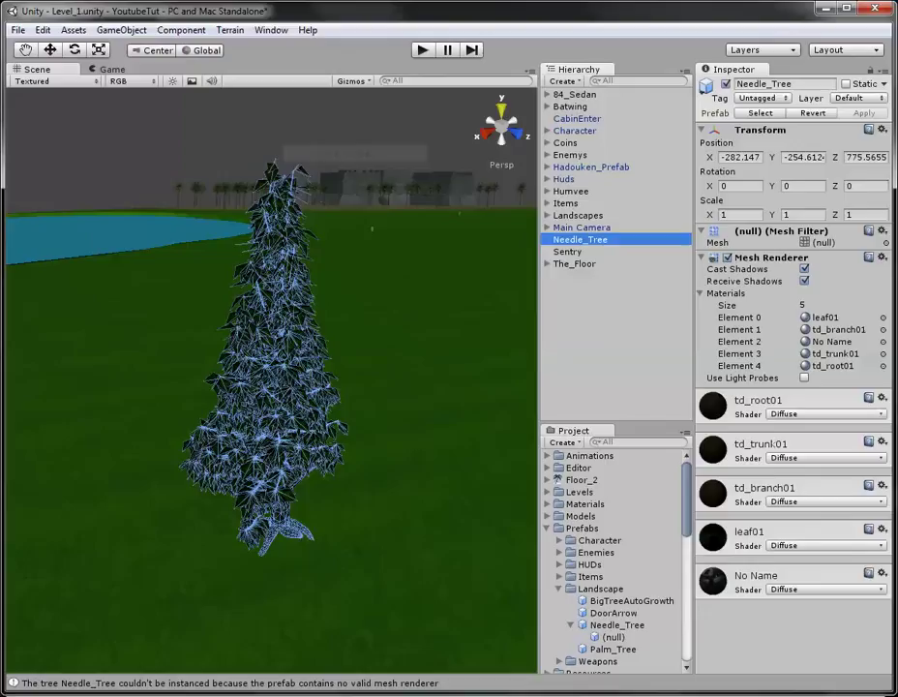
pyautogui.click(519, 133)
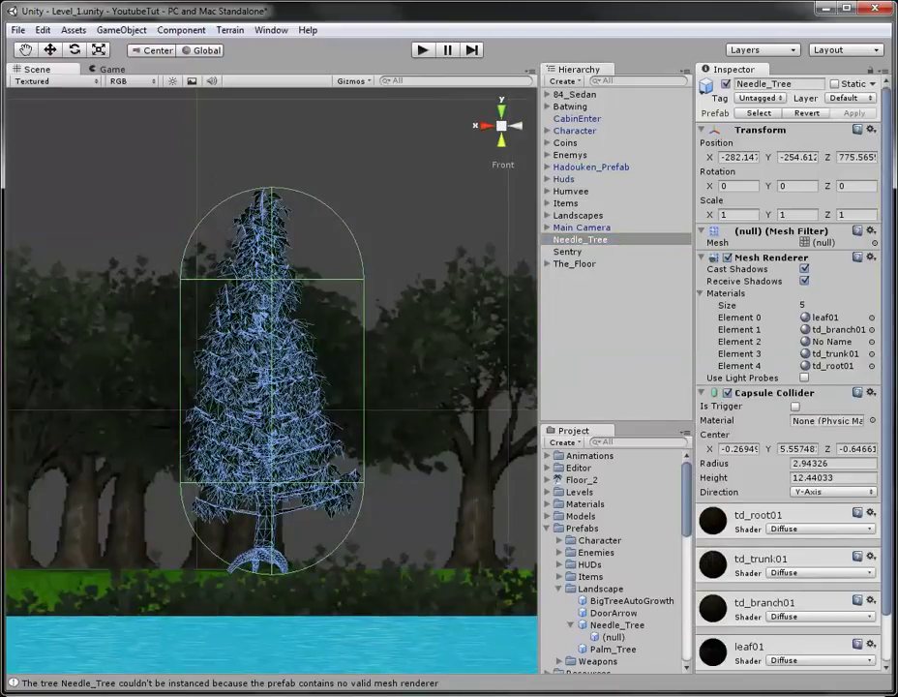
pyautogui.click(502, 126)
# Replace the Needle_Tree prefab's contents with the collider-equipped Needle_Tree object and delete the object from the scene
pyautogui.click(581, 239)
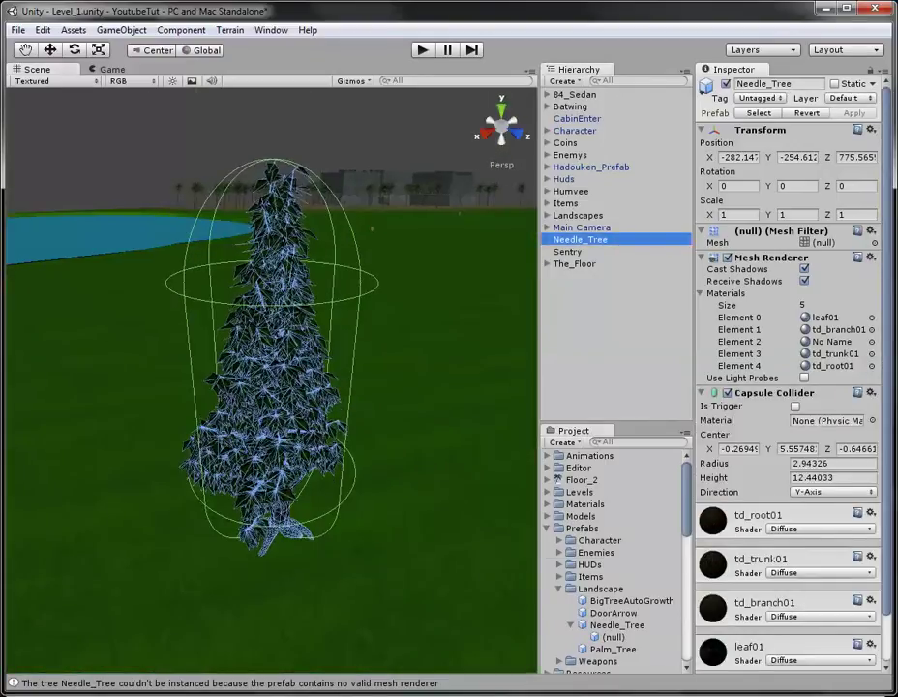
pyautogui.moveTo(579, 239); pyautogui.dragTo(616, 624)
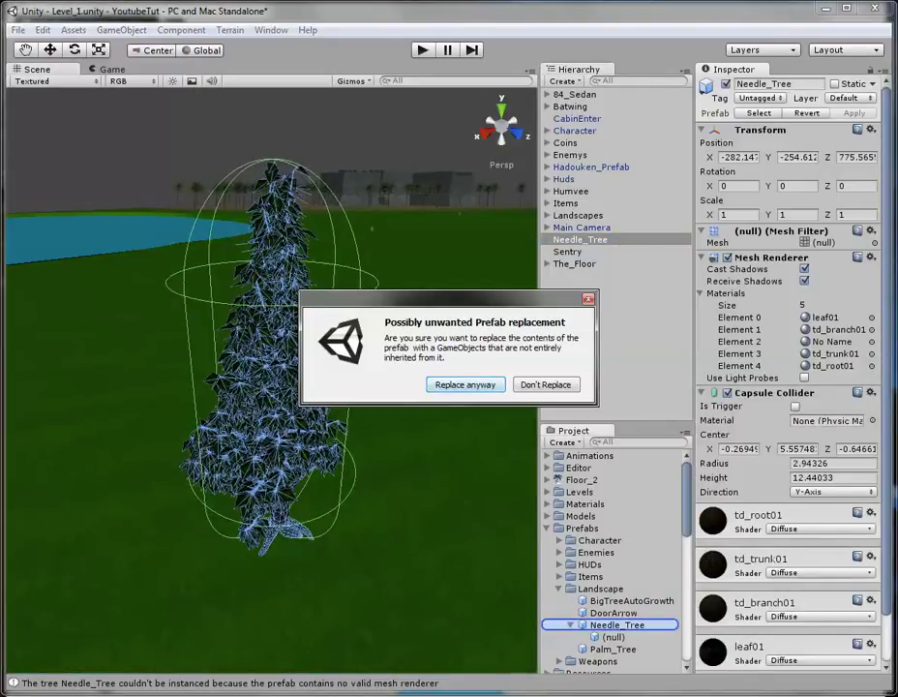
pyautogui.press('Return')
pyautogui.click(581, 239)
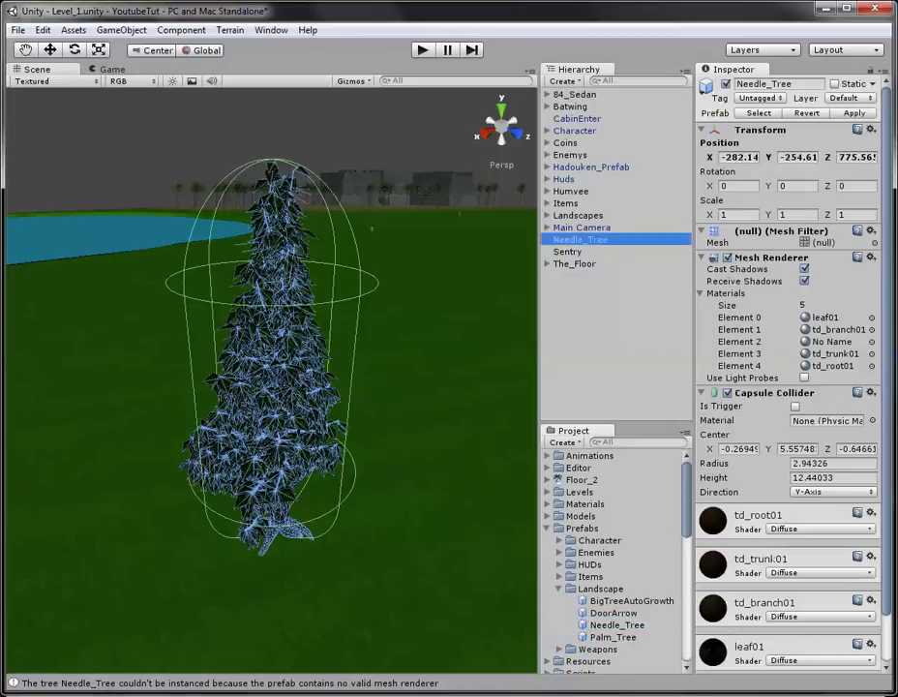
pyautogui.press('Delete')
# Select The_Floor terrain and reassign the Needle_Tree prefab to its Needle_Tree entry, keeping the bend factor at 0
pyautogui.click(327, 367)
pyautogui.scroll(-3, 319, 358)
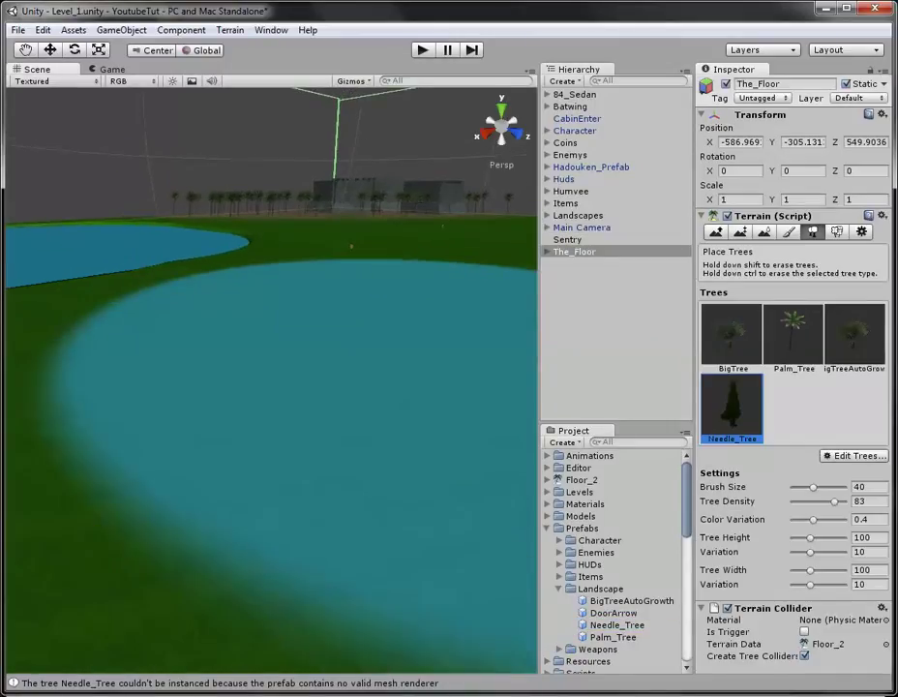
pyautogui.click(501, 109)
pyautogui.scroll(-3, 272, 380)
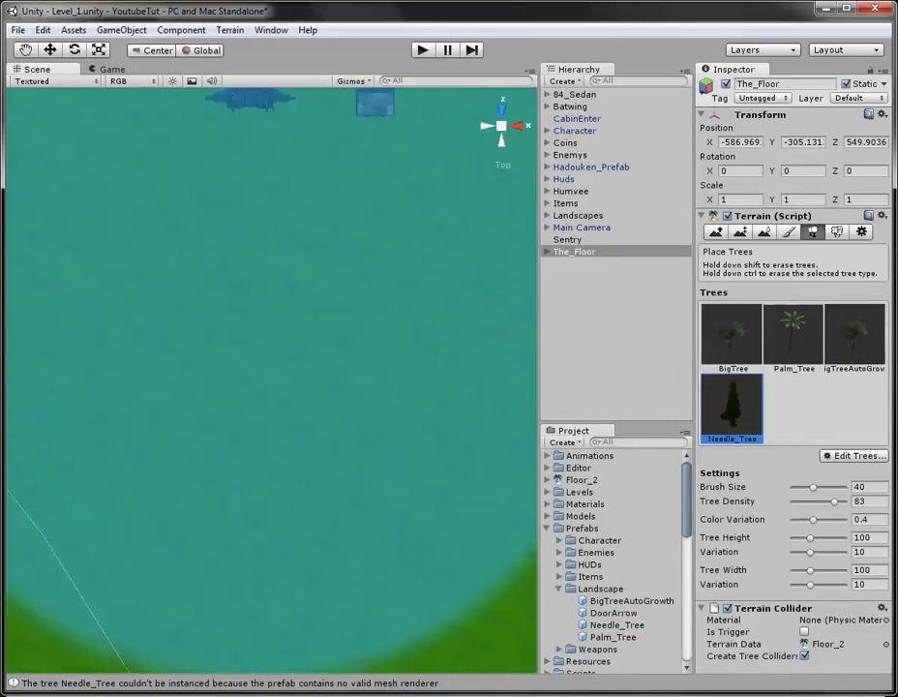
pyautogui.moveTo(272, 379); pyautogui.dragTo(407, 379, button='middle')
pyautogui.scroll(-15, 247, 344)
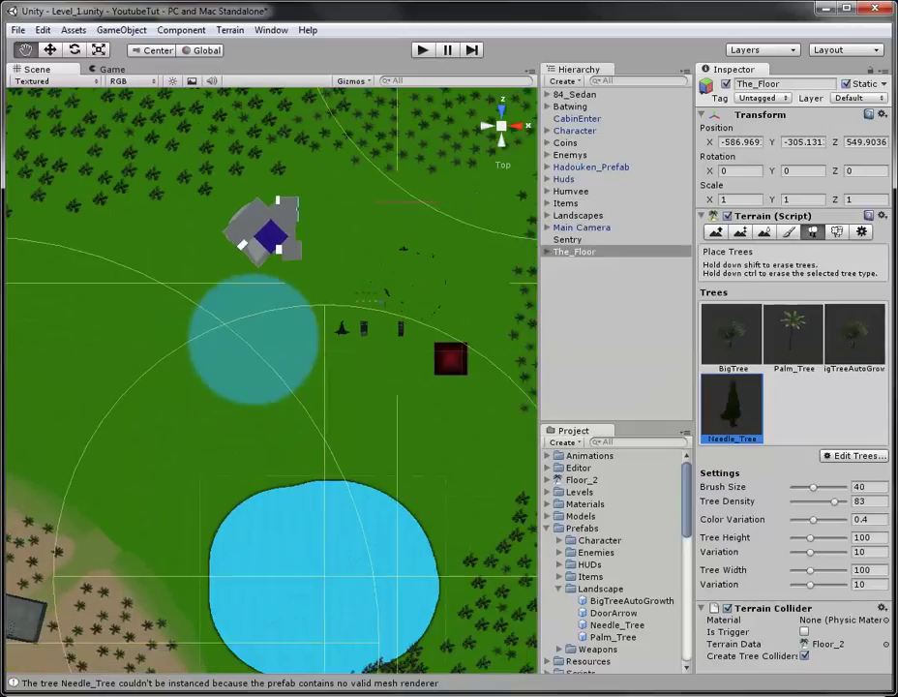
pyautogui.moveTo(232, 339); pyautogui.dragTo(456, 337, button='middle')
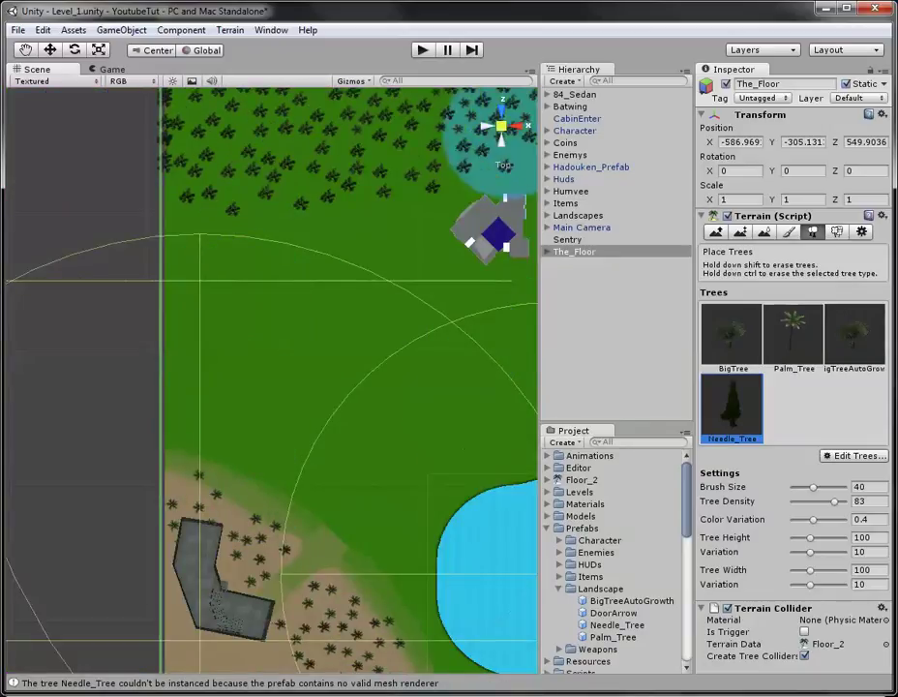
pyautogui.click(501, 126)
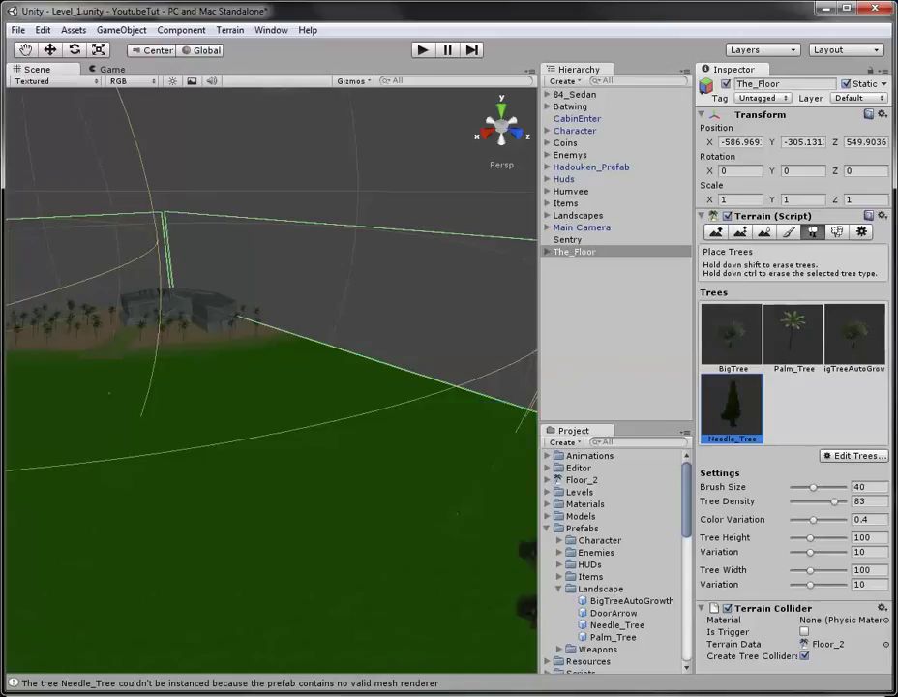
pyautogui.click(837, 455)
pyautogui.click(863, 475)
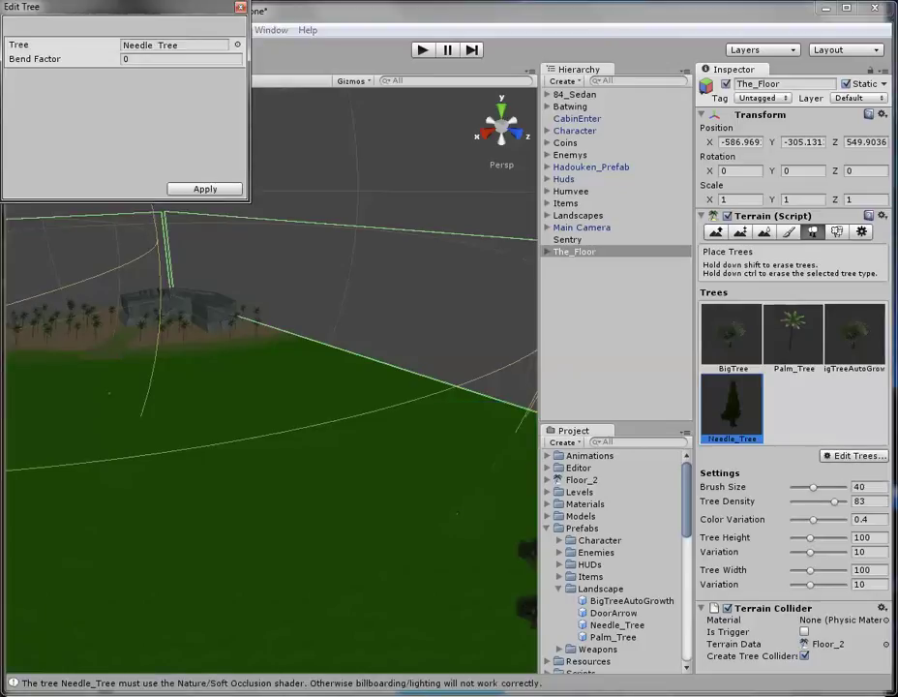
pyautogui.click(237, 44)
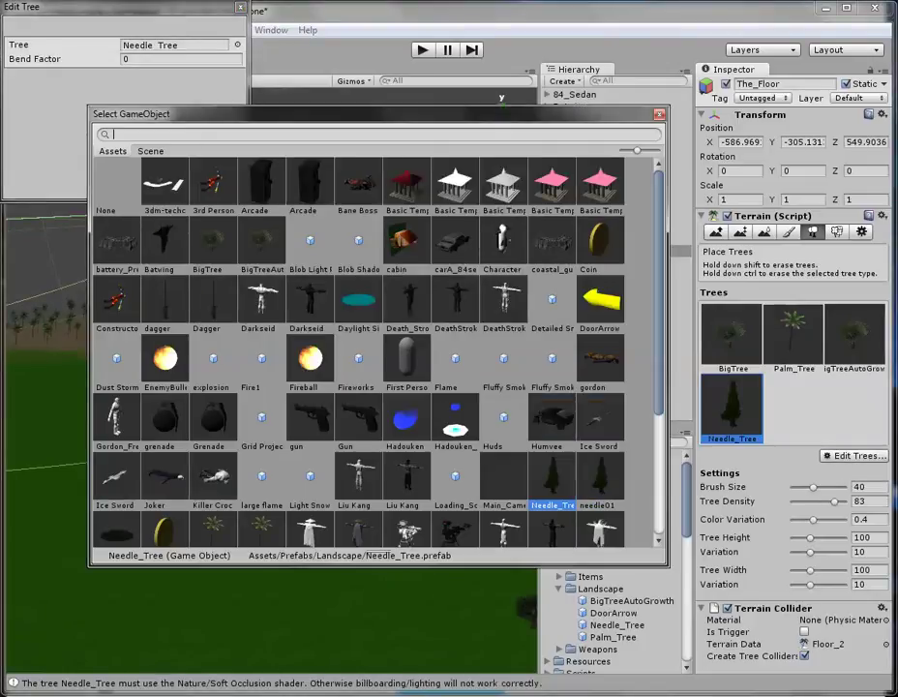
pyautogui.write('need')
pyautogui.press('Return')
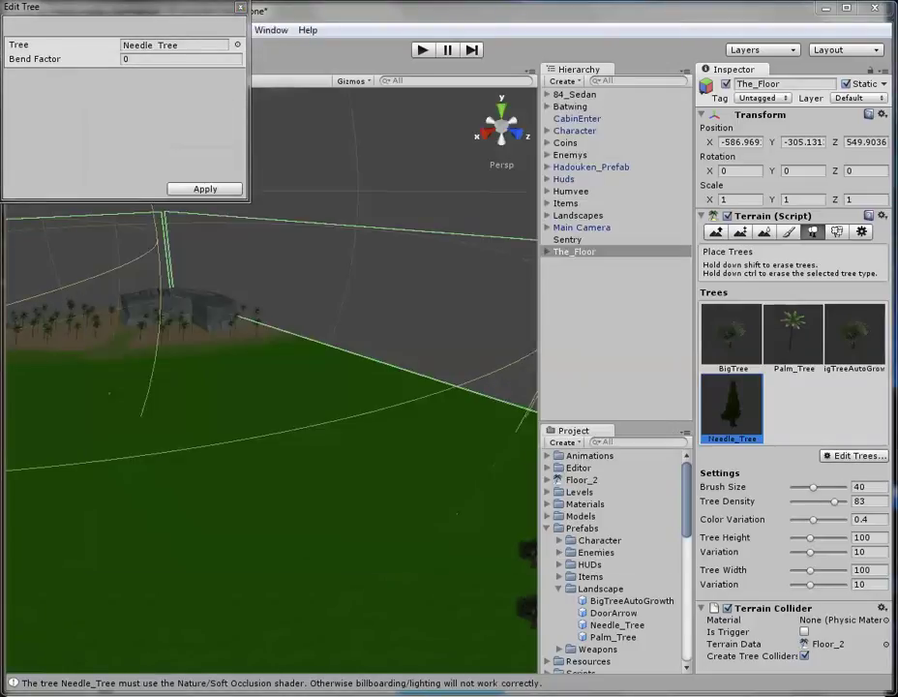
pyautogui.click(205, 189)
# Paint a dense patch of Needle_Tree trees on the grass north of the sand area, and erase the patch
pyautogui.moveTo(222, 375)
pyautogui.mouseDown()
pyautogui.moveTo(278, 379)
pyautogui.moveTo(409, 484)
pyautogui.moveTo(513, 469)
pyautogui.mouseUp()
pyautogui.click(501, 105)
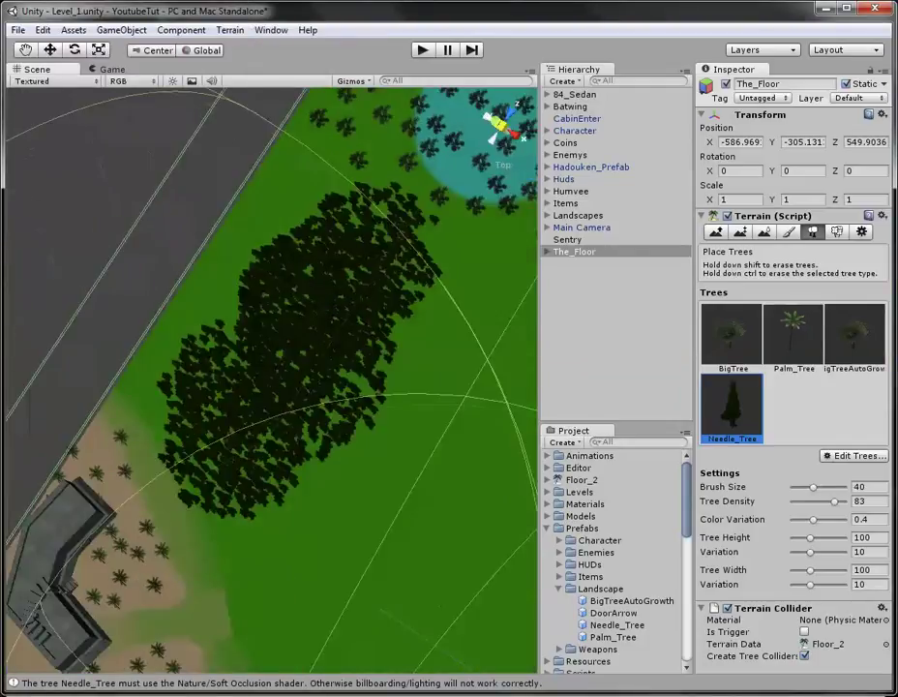
pyautogui.scroll(-2, 242, 252)
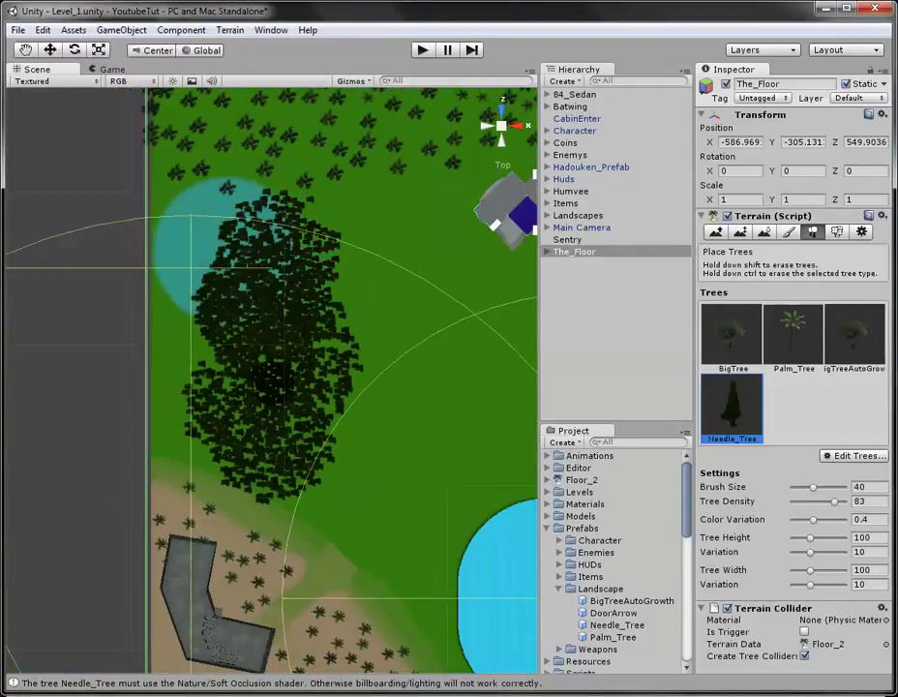
pyautogui.moveTo(222, 242)
pyautogui.keyDown('shift'); pyautogui.mouseDown()
pyautogui.moveTo(265, 266)
pyautogui.moveTo(300, 266)
pyautogui.moveTo(288, 236)
pyautogui.moveTo(231, 391)
pyautogui.moveTo(287, 432)
pyautogui.moveTo(287, 358)
pyautogui.moveTo(281, 448)
pyautogui.mouseUp(); pyautogui.keyUp('shift')
pyautogui.keyDown('shift'); pyautogui.click(262, 451); pyautogui.keyUp('shift')
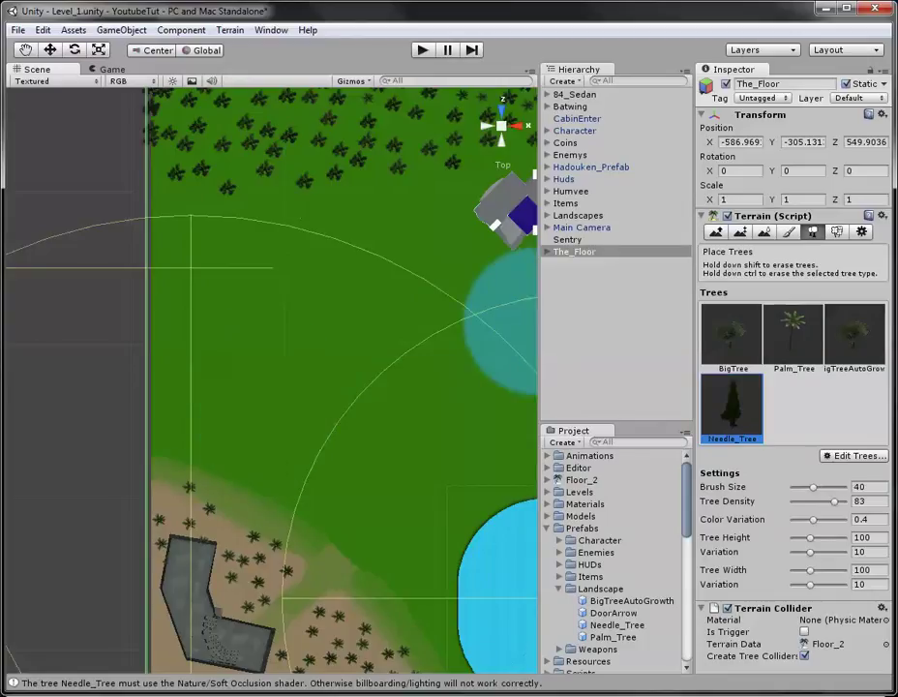
# Set the tree density to 41, paint scattered Needle_Tree trees on the grass north of the sand area and view them in perspective
pyautogui.moveTo(834, 501); pyautogui.dragTo(826, 501)
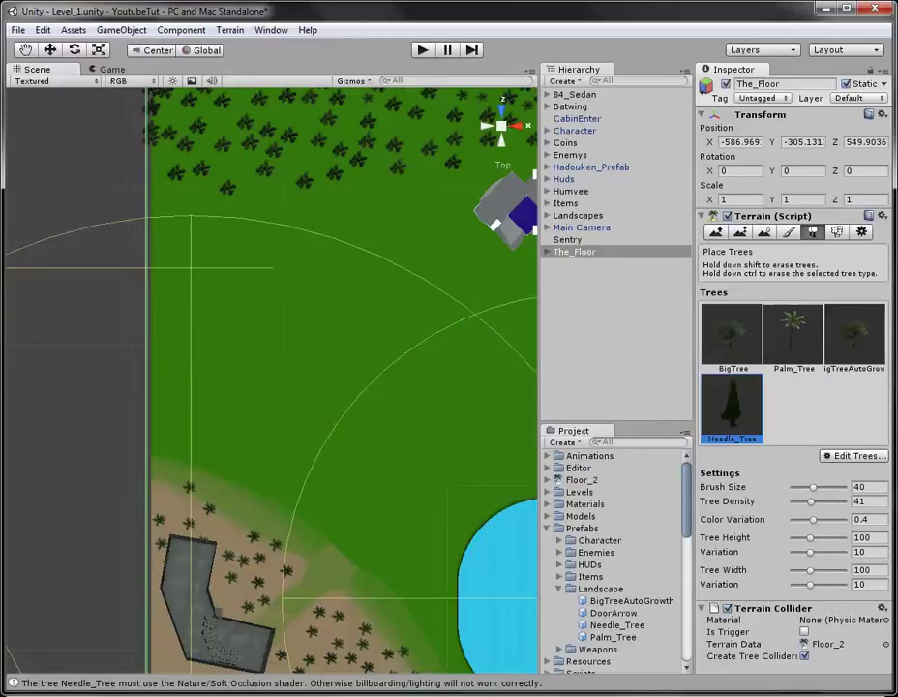
pyautogui.click(250, 289)
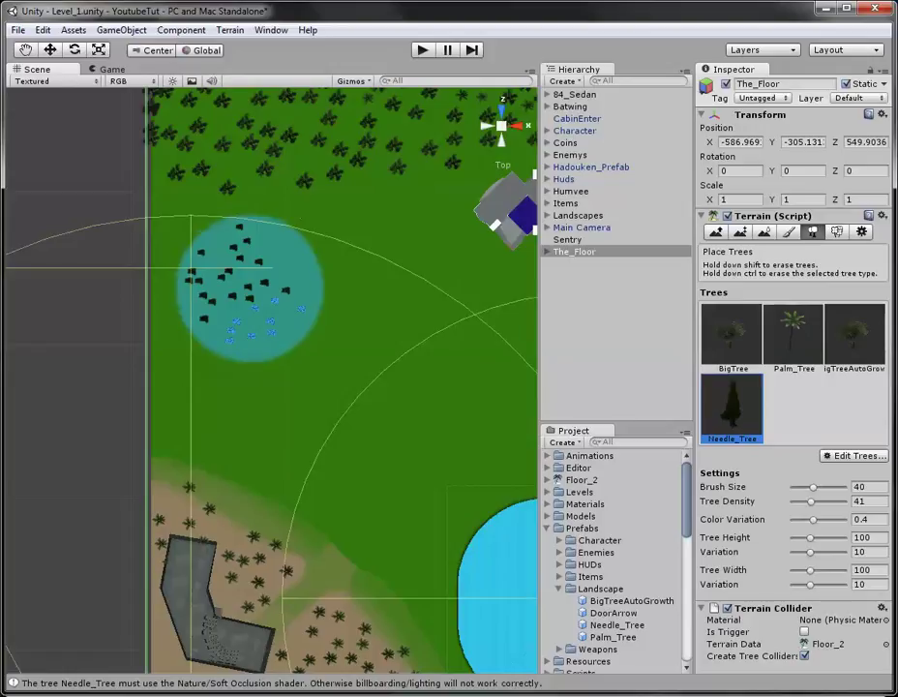
pyautogui.click(286, 381)
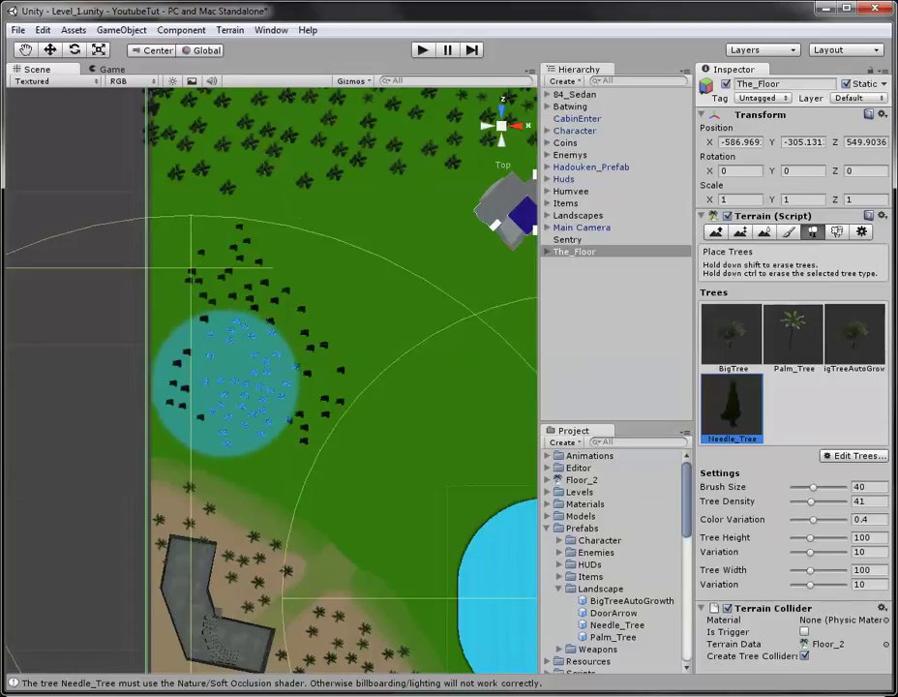
pyautogui.click(501, 126)
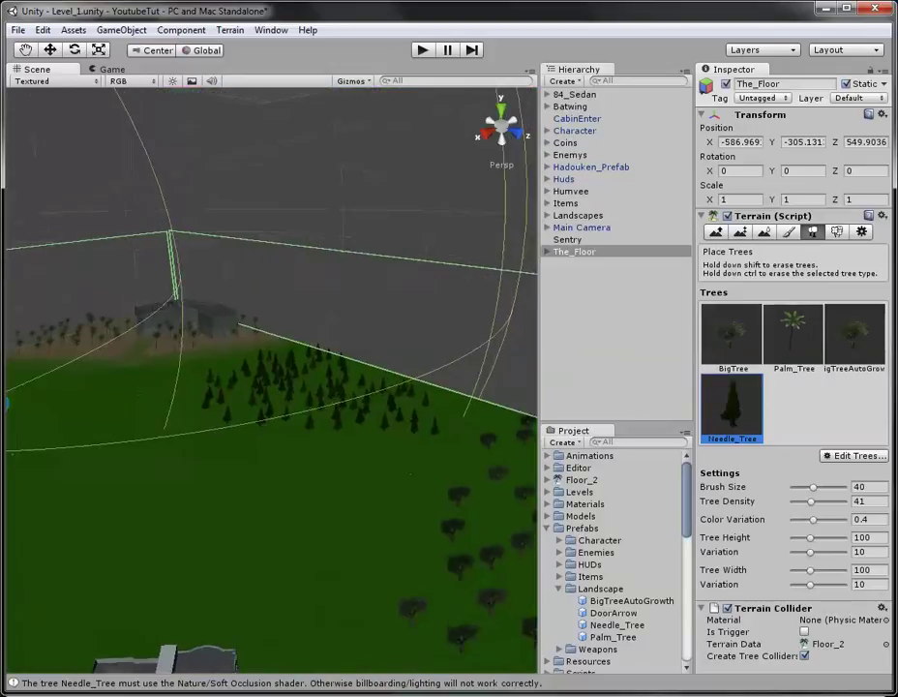
# Examine the painted Needle_Tree trees up close at ground level in the scene
pyautogui.click(570, 155)
pyautogui.click(291, 194)
pyautogui.scroll(6, 271, 380)
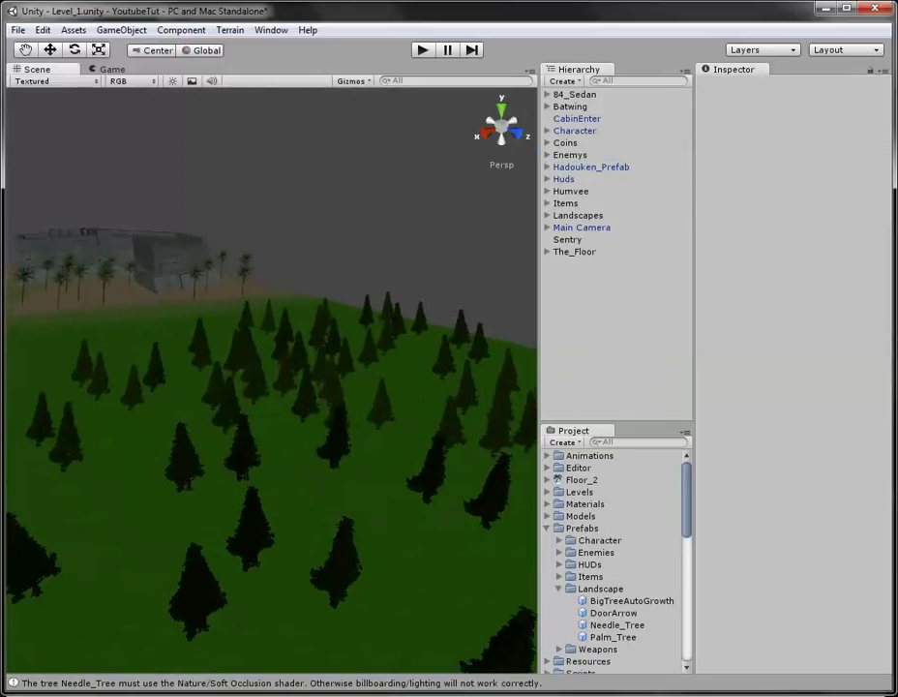
pyautogui.scroll(3, 271, 379)
pyautogui.moveTo(271, 379); pyautogui.dragTo(203, 354, button='middle')
pyautogui.scroll(3, 271, 379)
pyautogui.moveTo(271, 380); pyautogui.dragTo(358, 416, button='middle')
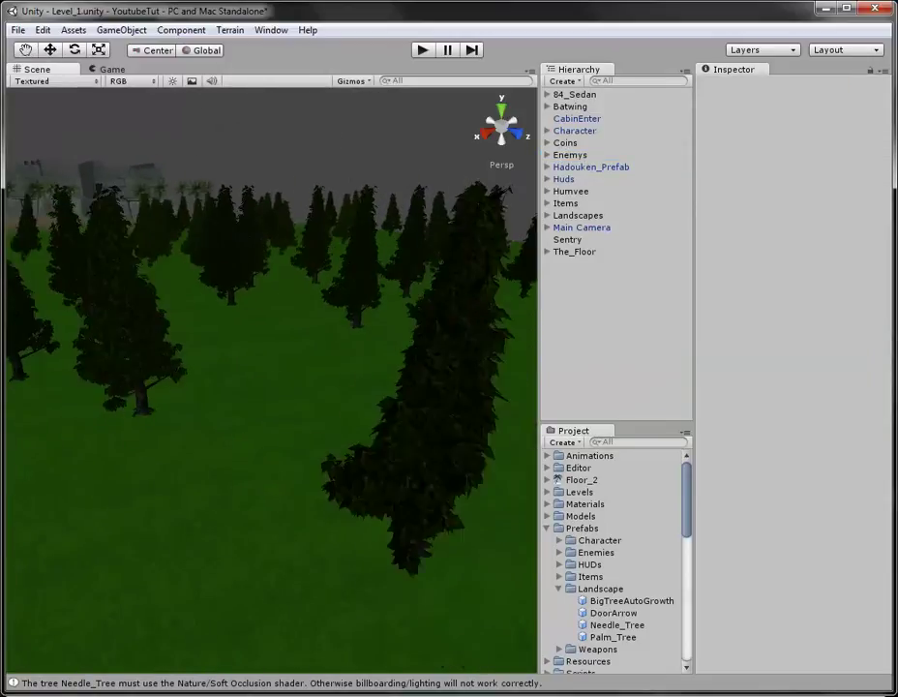
pyautogui.scroll(-1, 271, 379)
# Run the game, walk the character to the Batwing, fly it to the Needle_Tree forest and get out
pyautogui.hotkey('ctrl', 'p')
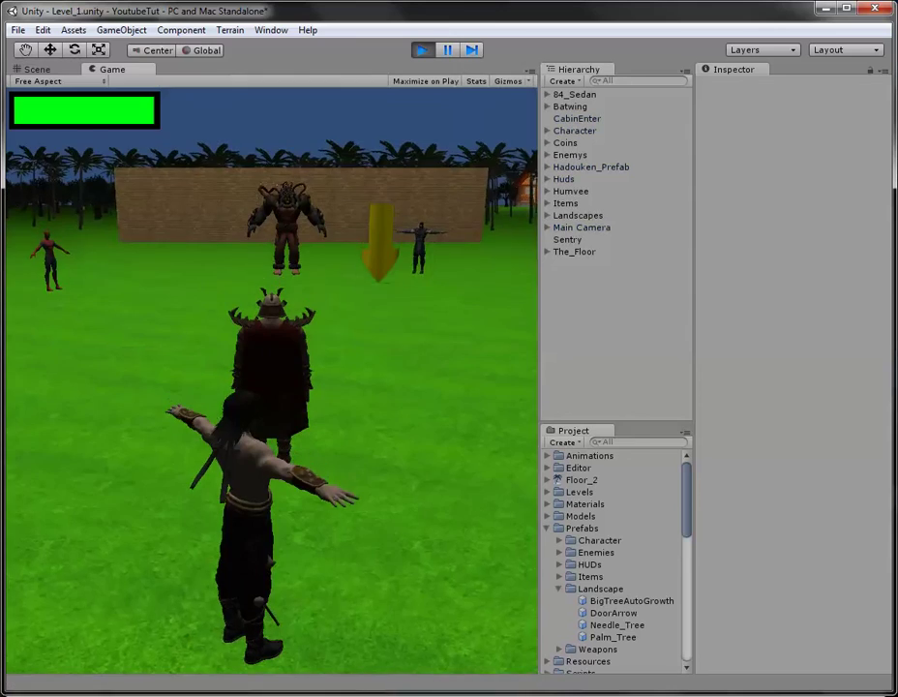
pyautogui.press('w')
pyautogui.press('a')
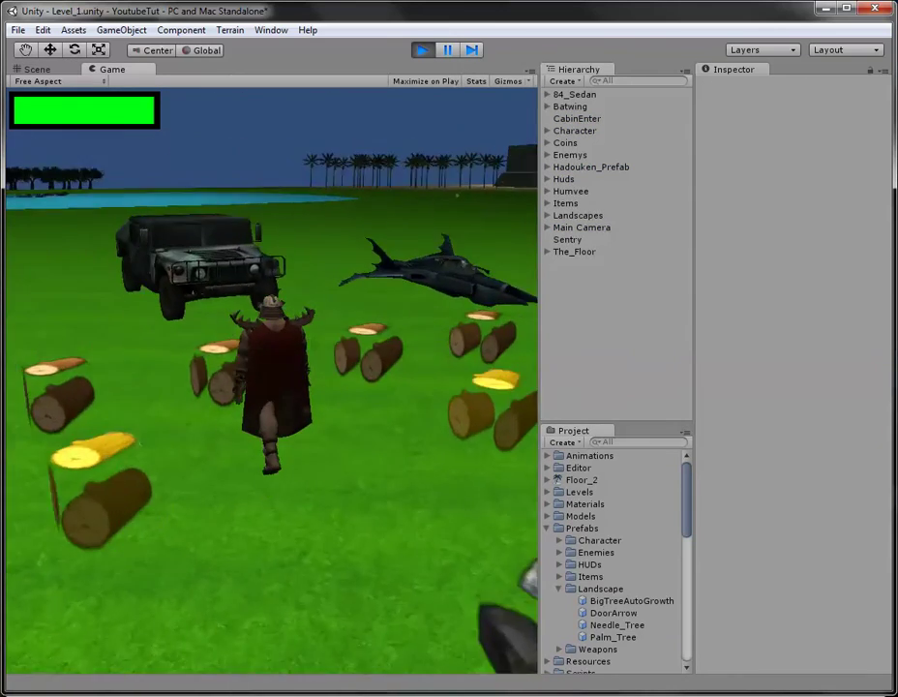
pyautogui.press('w')
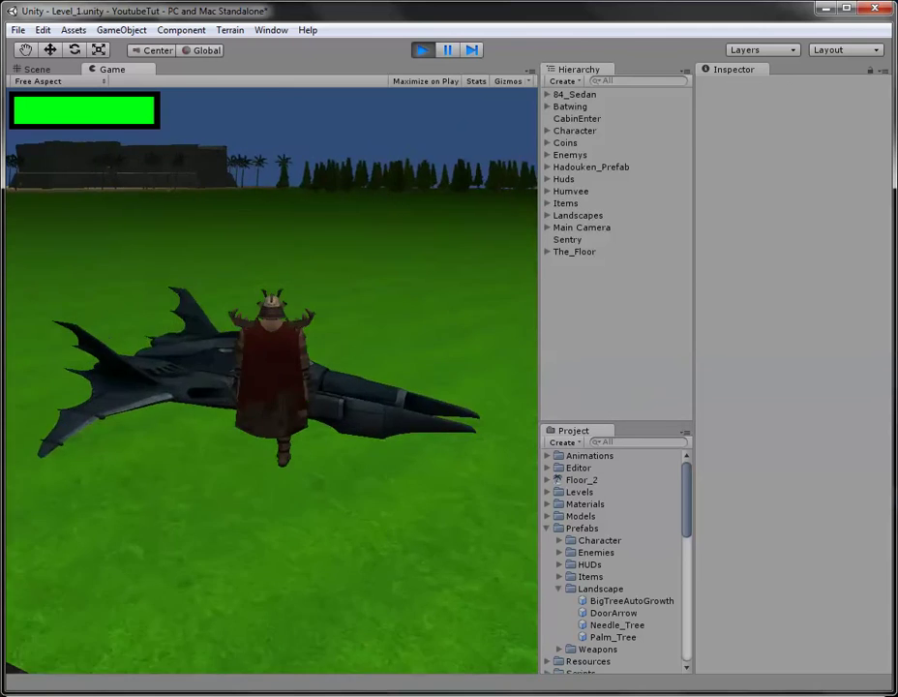
pyautogui.press('e')
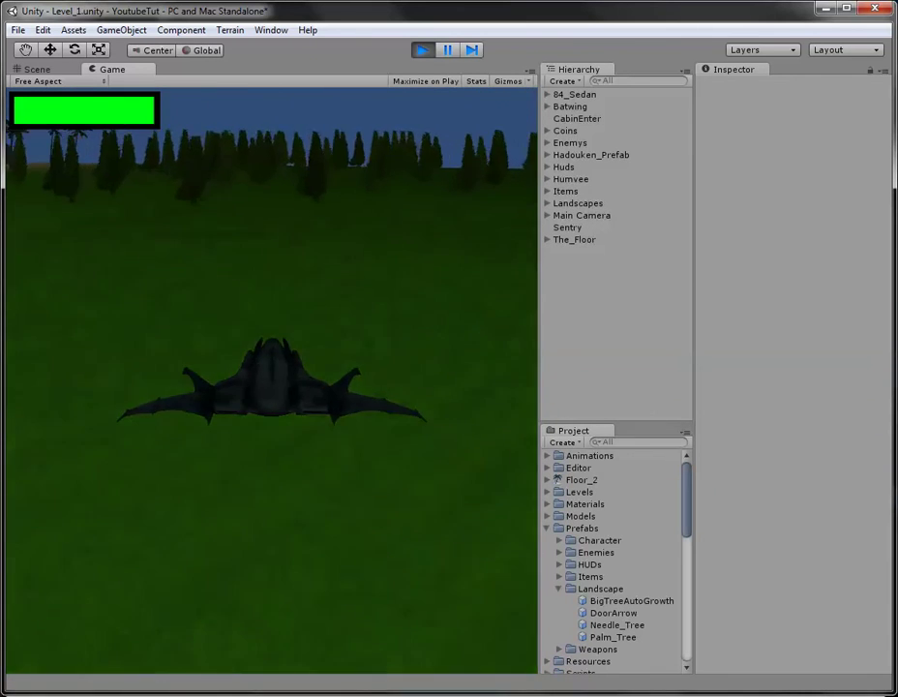
pyautogui.press('e')
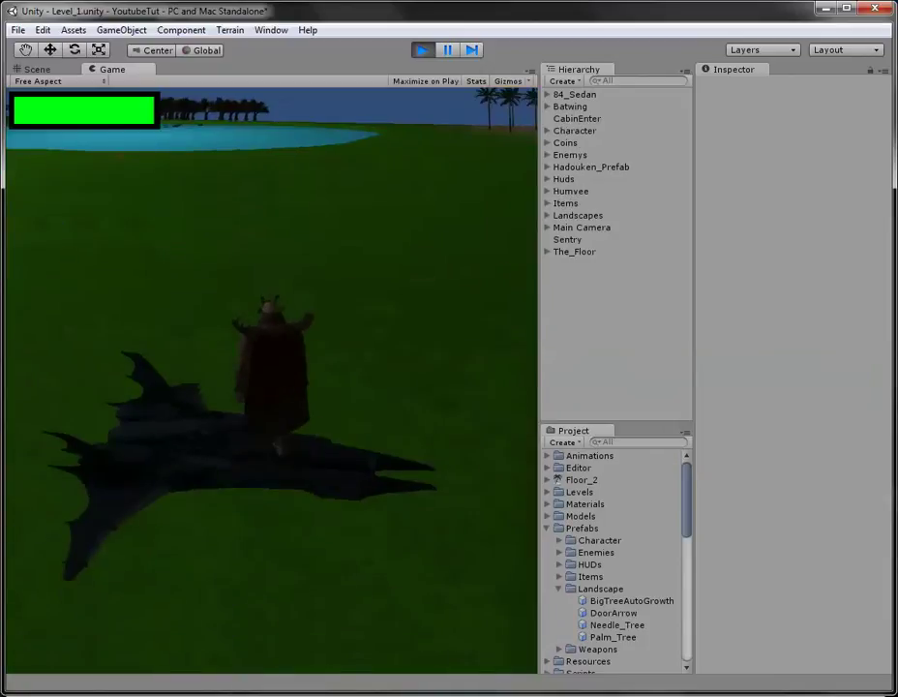
# Walk the character against the Needle_Tree trees to test their colliders, and stop the game
pyautogui.press('w')
pyautogui.press('w')
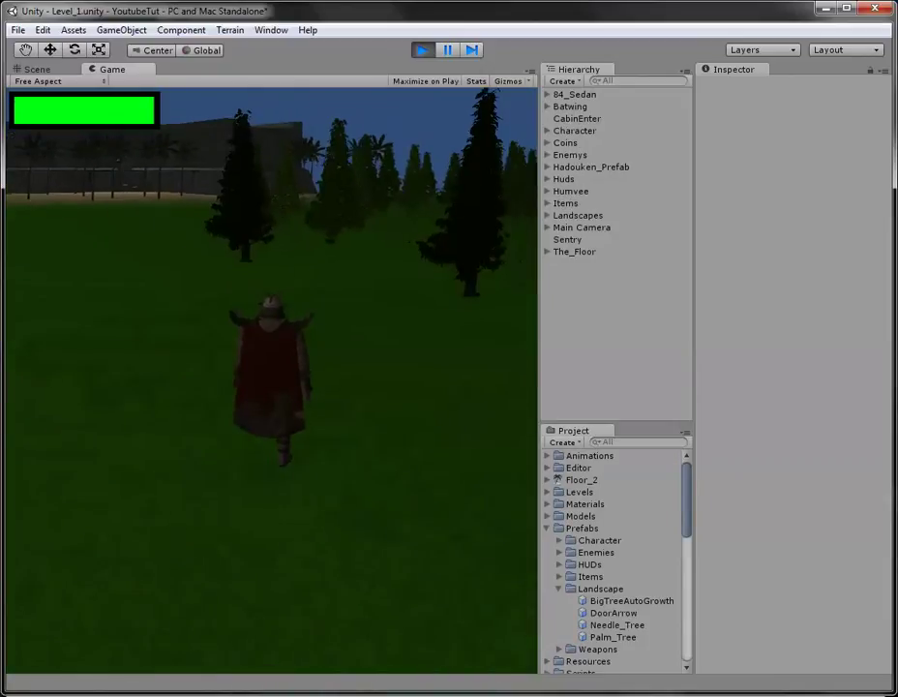
pyautogui.press('w')
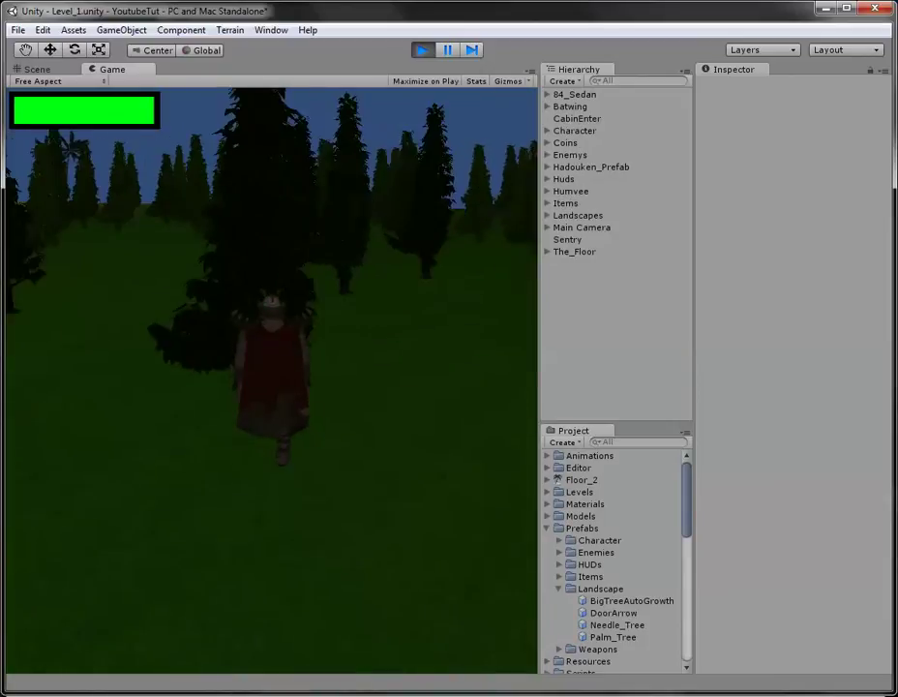
pyautogui.press('w')
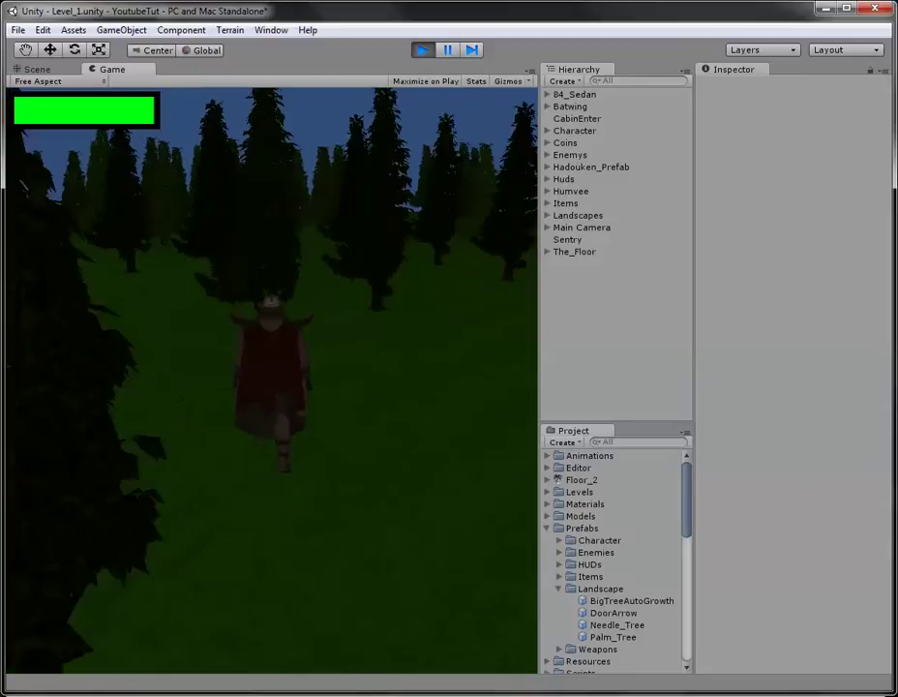
pyautogui.press('w')
pyautogui.press('a')
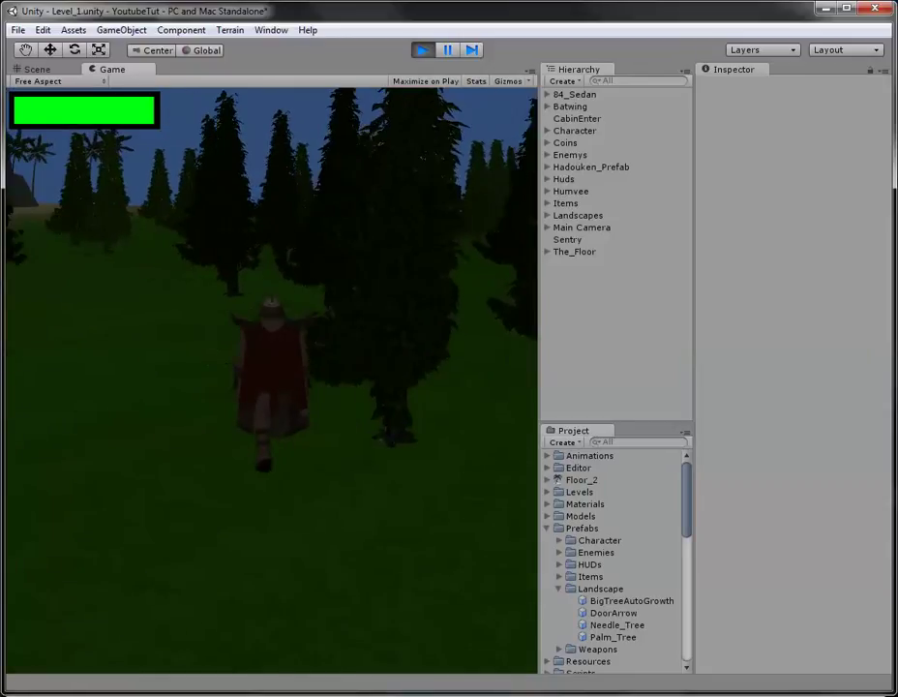
pyautogui.press('w')
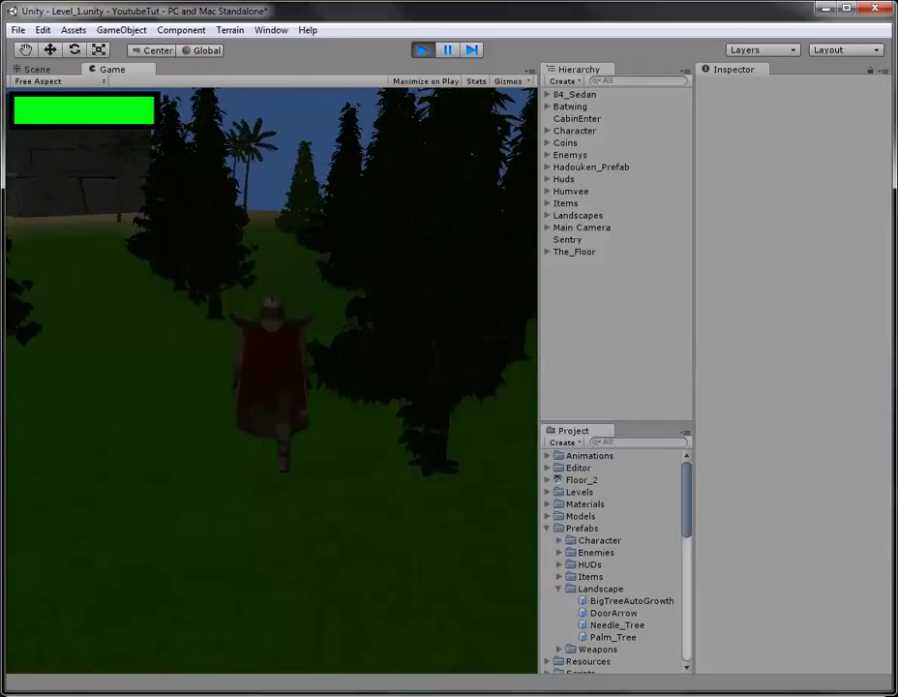
pyautogui.press('a')
pyautogui.hotkey('ctrl', 'p')
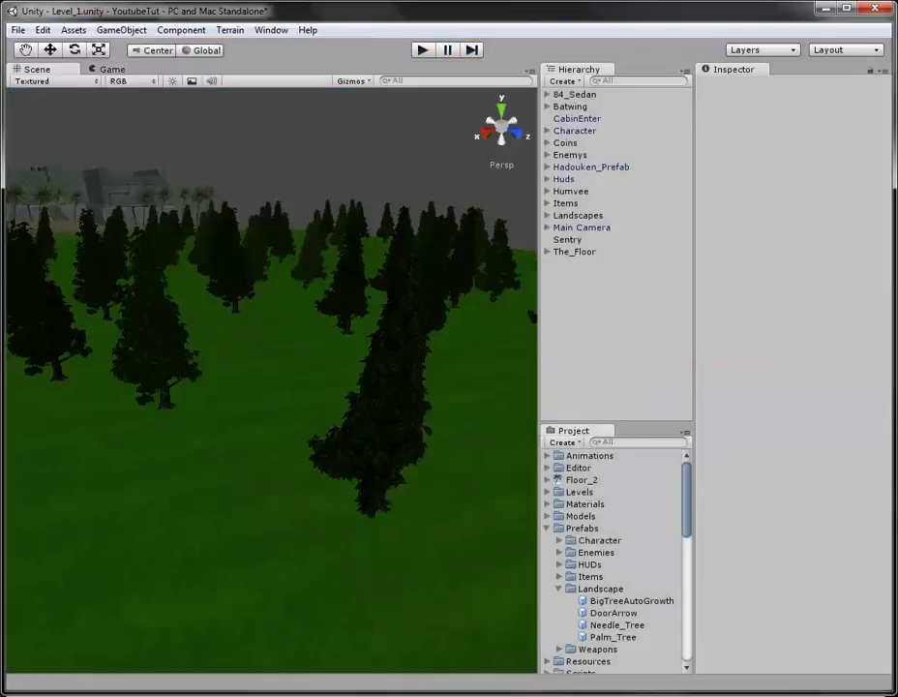
# Inspect the Needle_Tree prefab, search the project assets for "tree" and clear the search
pyautogui.click(613, 637)
pyautogui.click(617, 624)
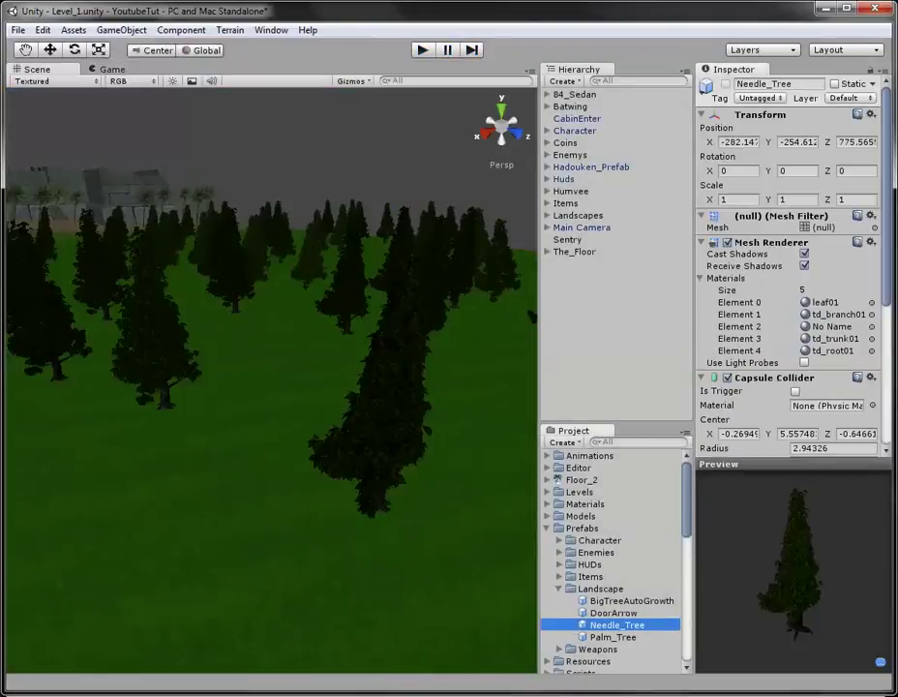
pyautogui.write('tree')
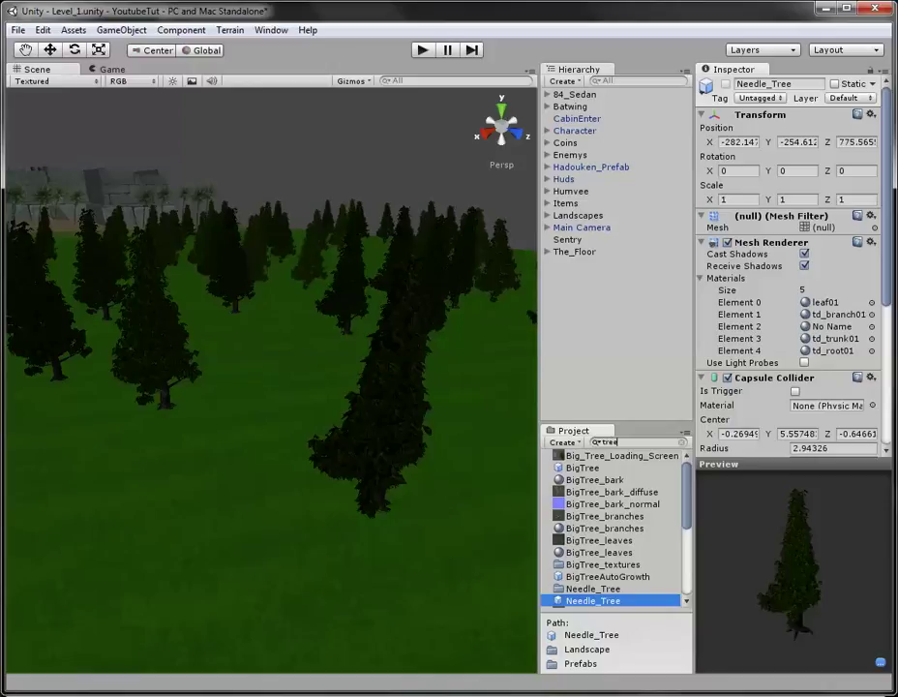
pyautogui.press('BackSpace')
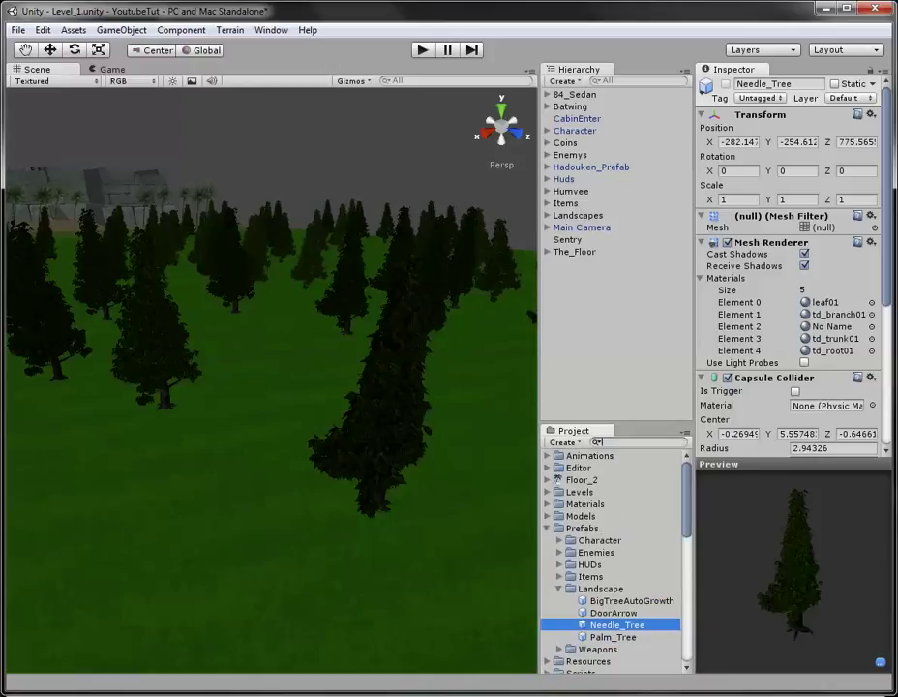
# Look through the Landscapes group and survey the whole level, selecting The_Floor terrain in the scene
pyautogui.click(547, 227)
pyautogui.click(547, 215)
pyautogui.click(547, 287)
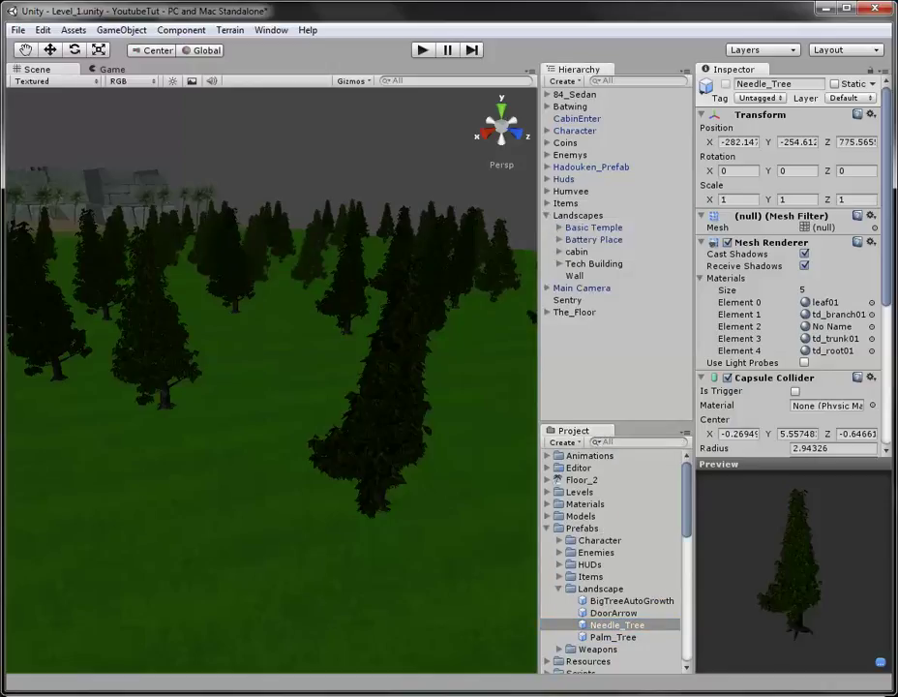
pyautogui.scroll(-10, 268, 378)
pyautogui.moveTo(172, 542); pyautogui.dragTo(450, 339, button='middle')
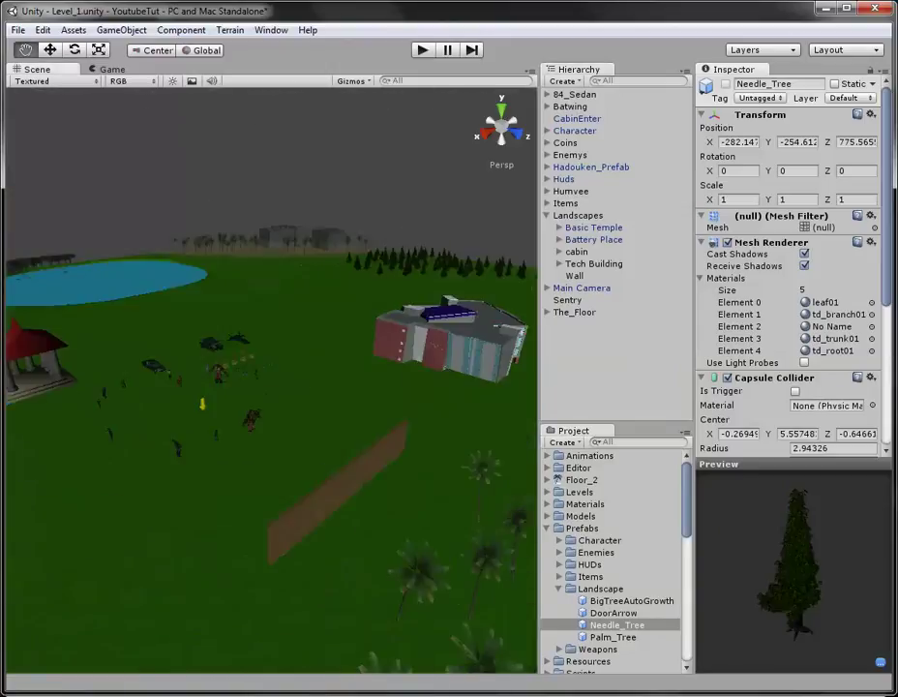
pyautogui.scroll(2, 271, 387)
pyautogui.moveTo(271, 389); pyautogui.dragTo(461, 498)
pyautogui.click(460, 499)
pyautogui.scroll(5, 614, 253)
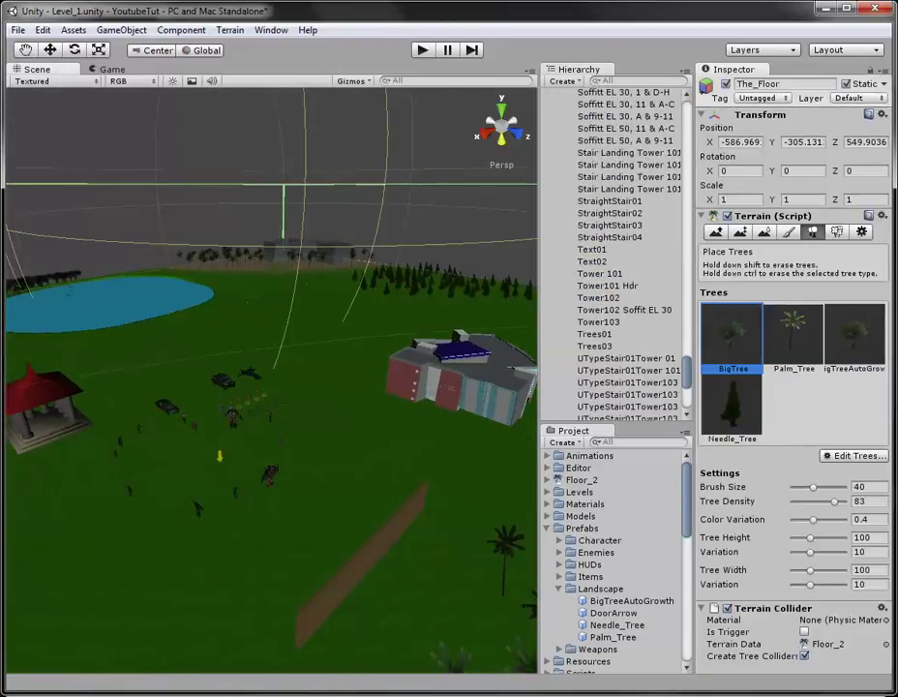
# Inspect the Sentry object and The_Floor's child objects, and collapse all expanded groups in the hierarchy
pyautogui.scroll(7, 614, 254)
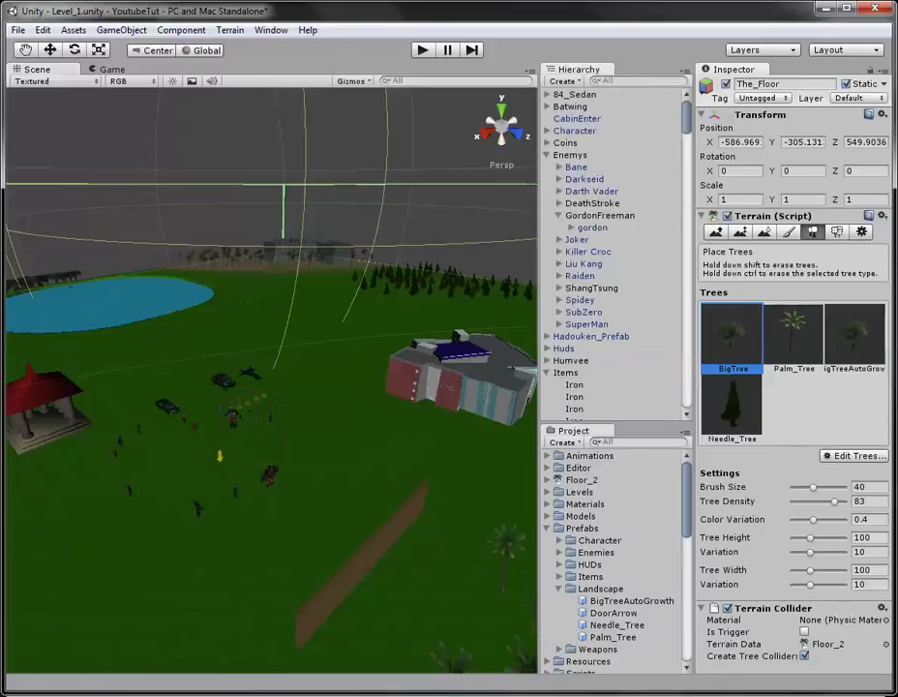
pyautogui.click(546, 155)
pyautogui.click(547, 203)
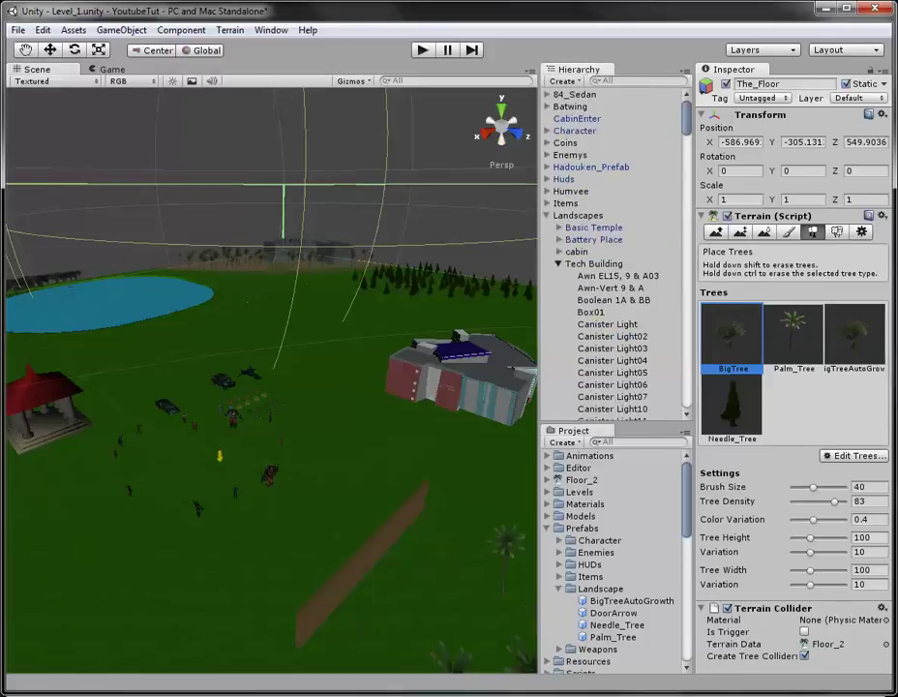
pyautogui.click(559, 264)
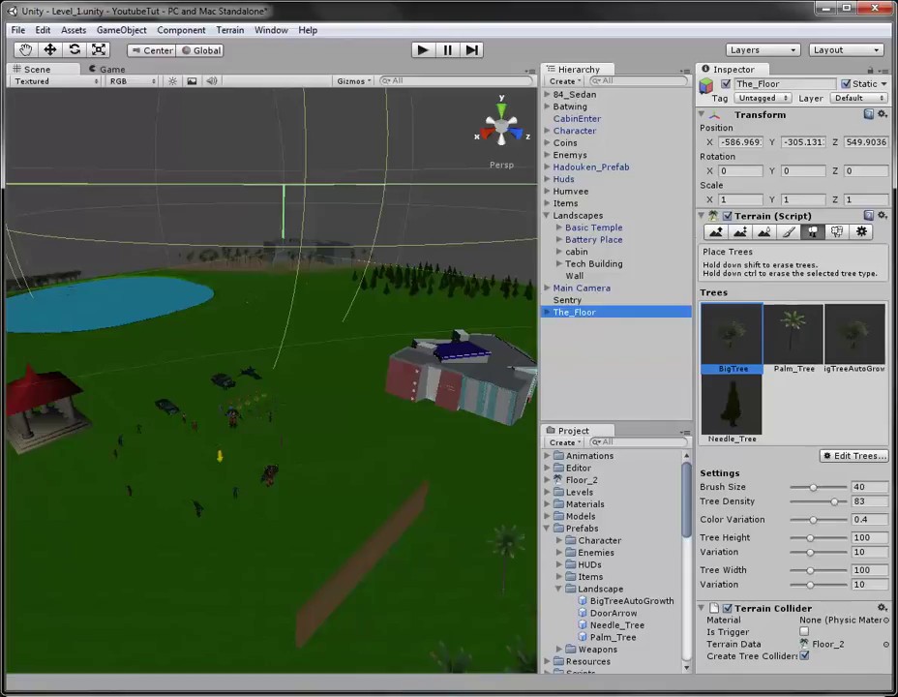
pyautogui.click(567, 299)
pyautogui.click(547, 311)
pyautogui.scroll(-1, 616, 251)
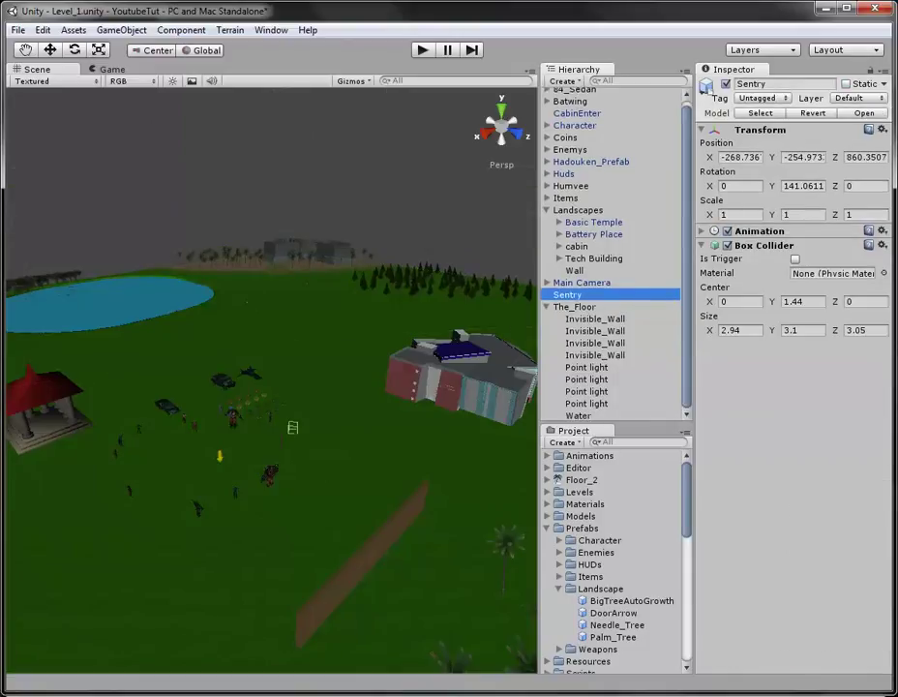
pyautogui.scroll(1, 615, 251)
pyautogui.click(547, 215)
pyautogui.click(547, 252)
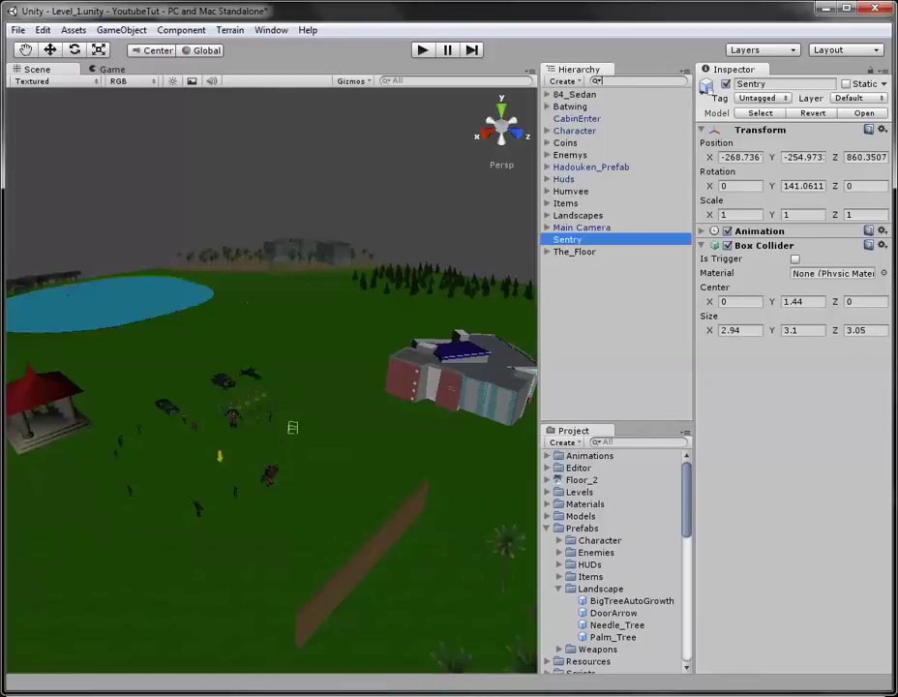
# Examine the components on the BigTreeAutoGrowth prefab and compare them with those on the Needle_Tree prefab
pyautogui.click(631, 600)
pyautogui.scroll(-1, 787, 262)
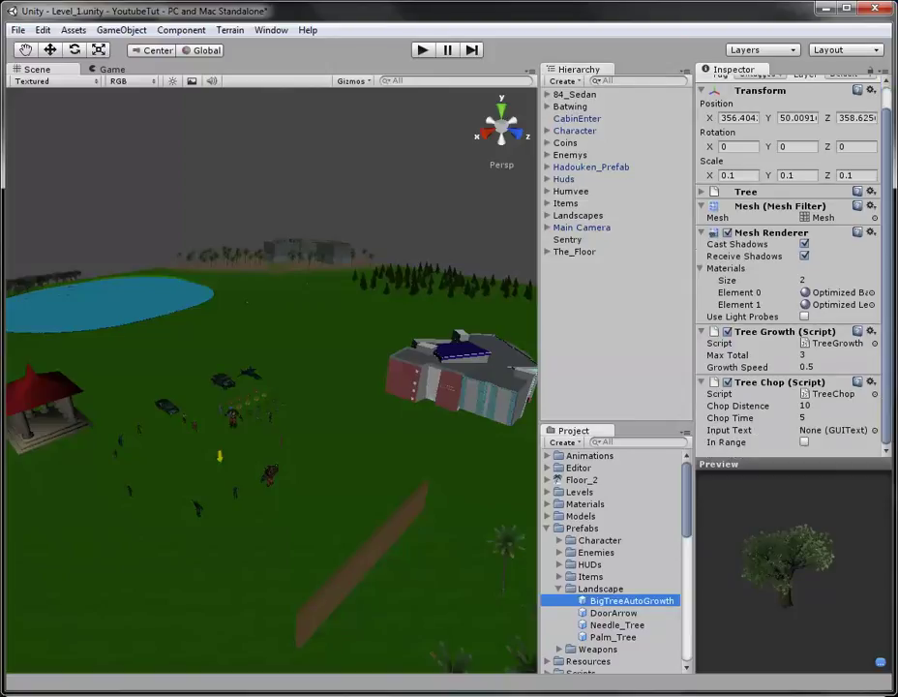
pyautogui.click(617, 624)
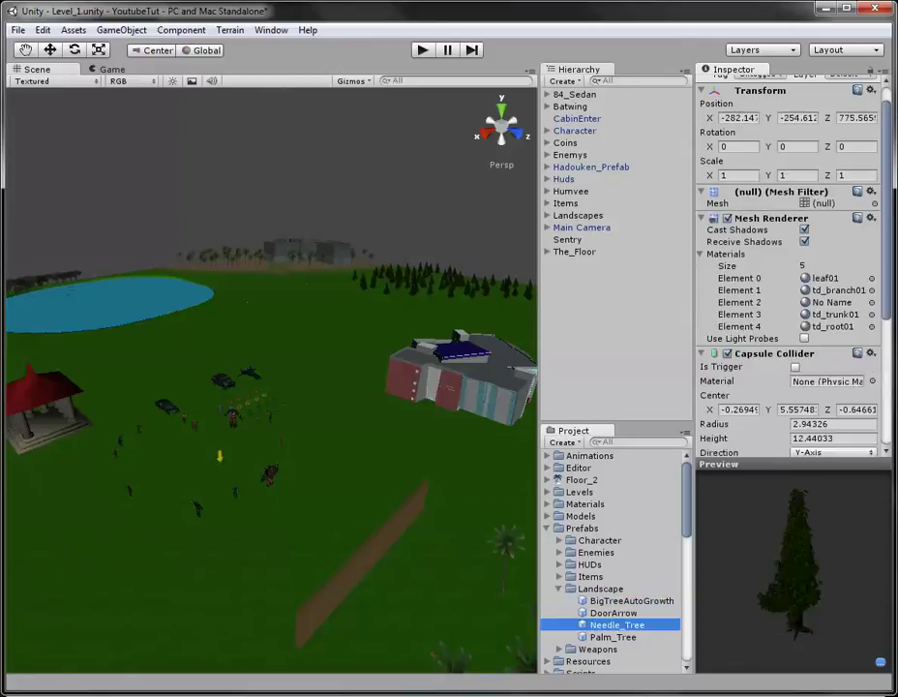
pyautogui.scroll(-5, 787, 261)
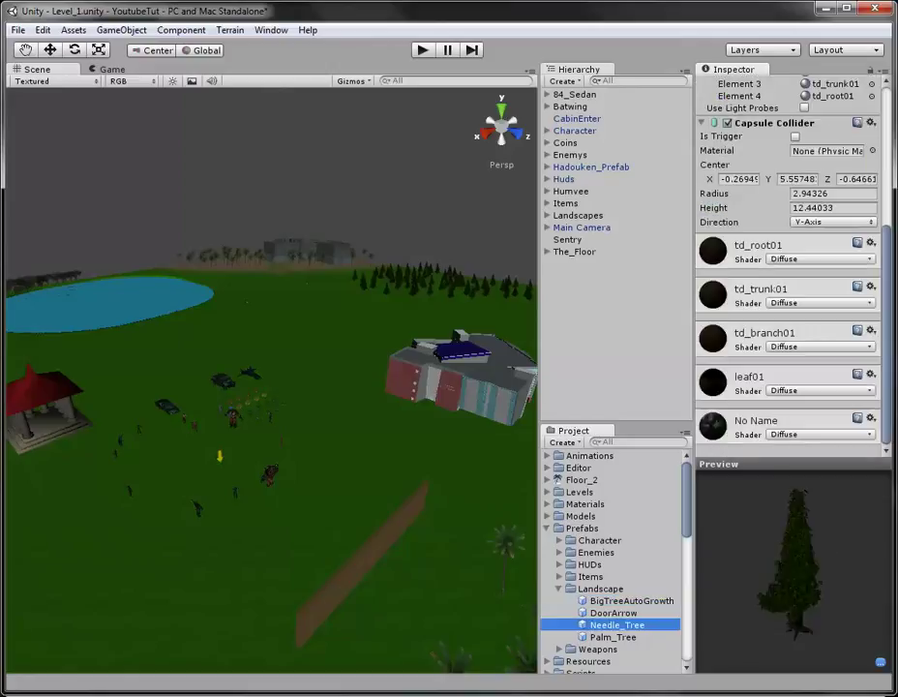
# Collapse Needle_Tree's Mesh Renderer and Capsule Collider, search the project for "chop" and add the TreeChop script to the prefab
pyautogui.scroll(3, 787, 261)
pyautogui.click(771, 124)
pyautogui.click(774, 137)
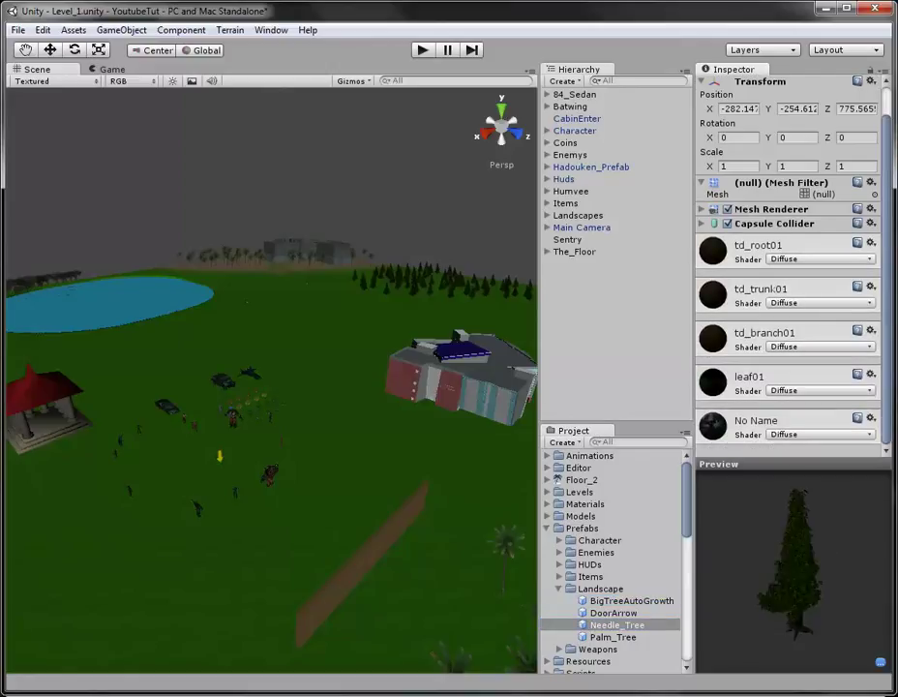
pyautogui.click(616, 624)
pyautogui.write('tree')
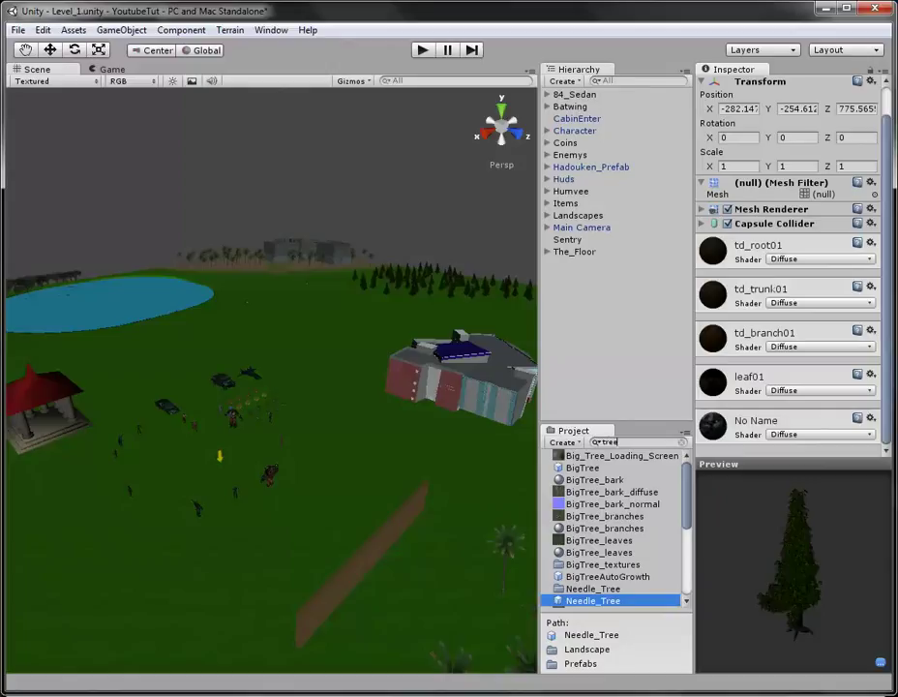
pyautogui.scroll(-5, 615, 527)
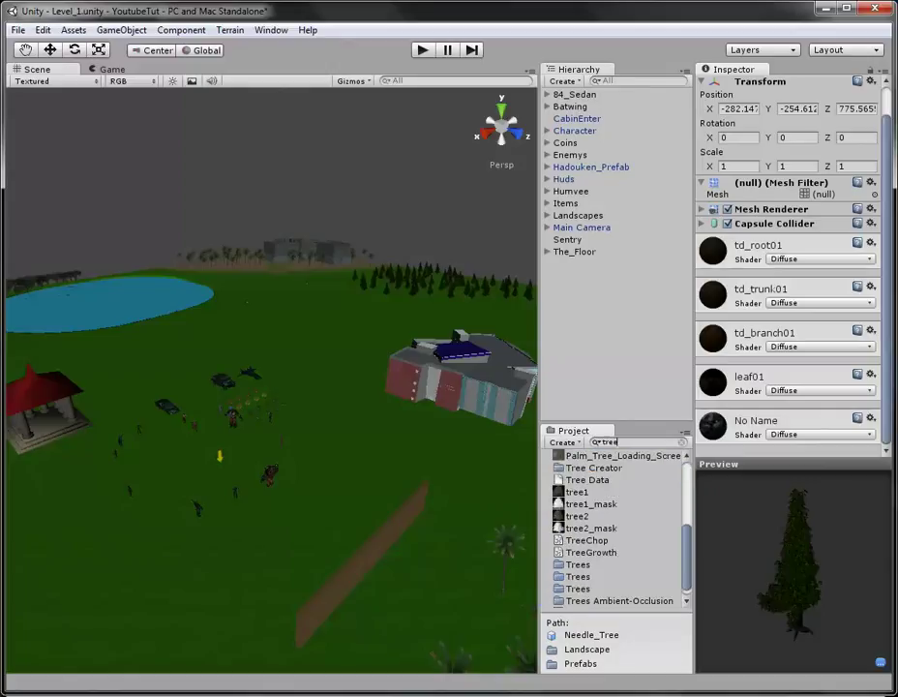
pyautogui.write('_cho')
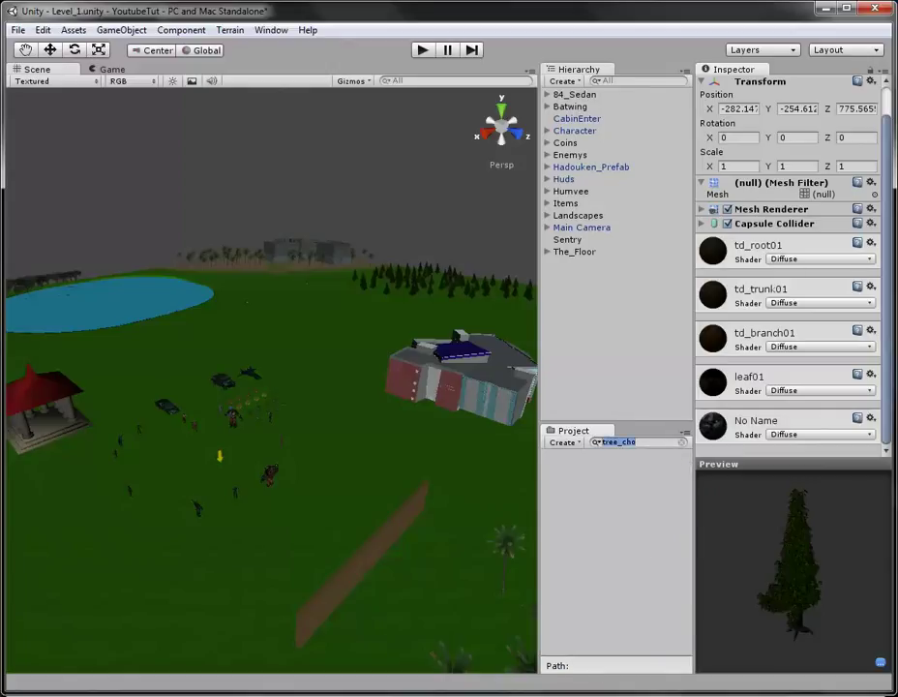
pyautogui.write('chop')
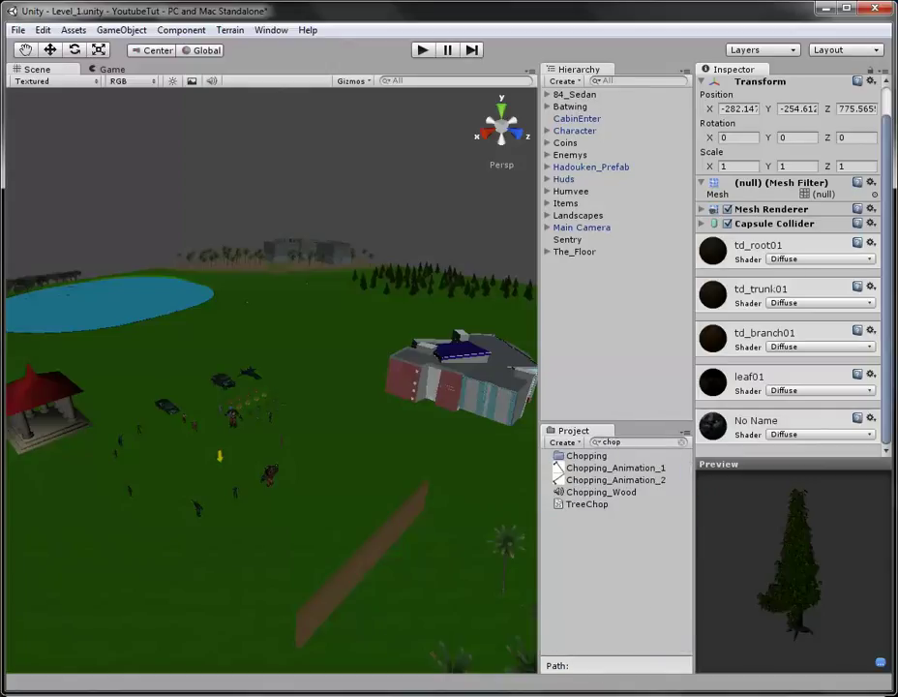
pyautogui.scroll(1, 788, 271)
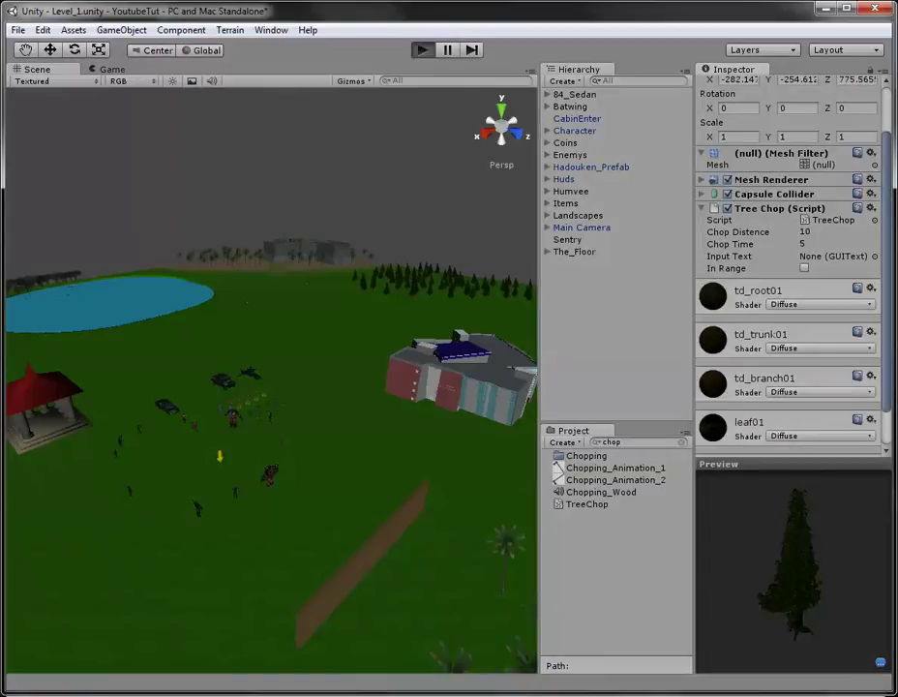
# Start the game, walk to the Batwing, board it, fly it to the needle trees and get out
pyautogui.hotkey('ctrl', 'p')
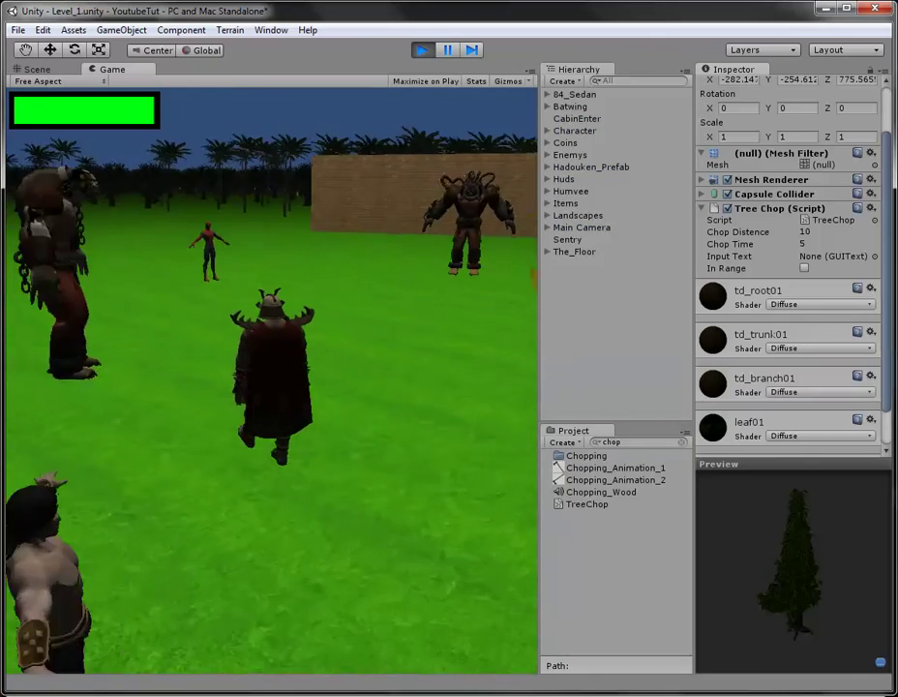
pyautogui.press('w')
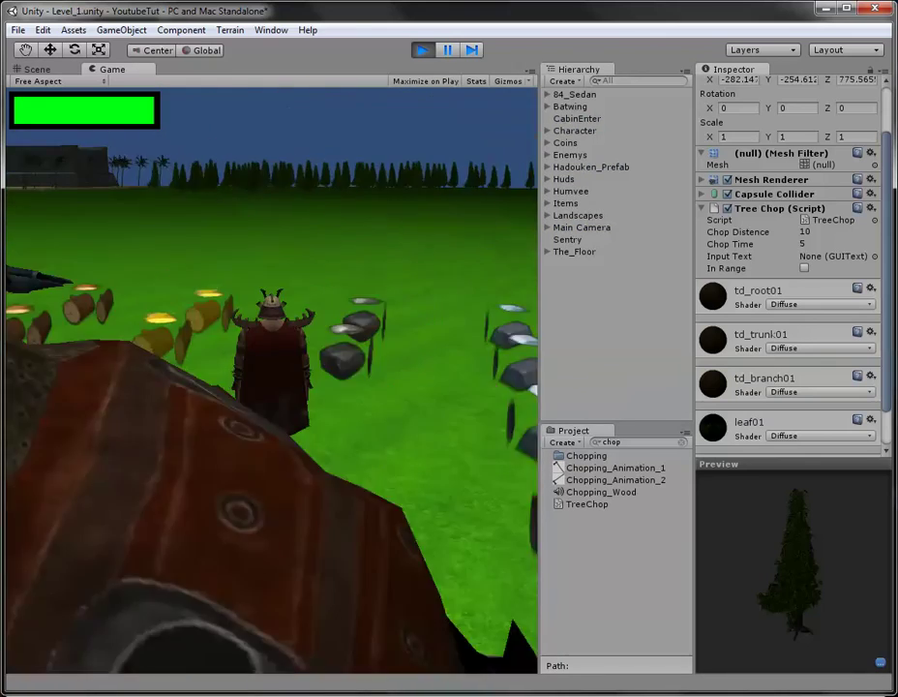
pyautogui.press('w')
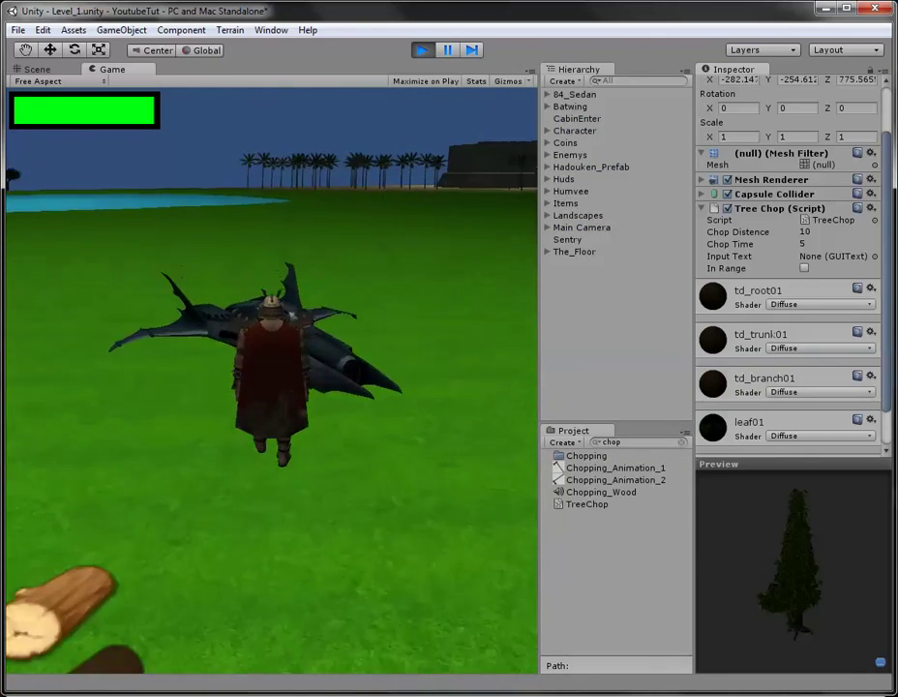
pyautogui.press('e')
pyautogui.press('a')
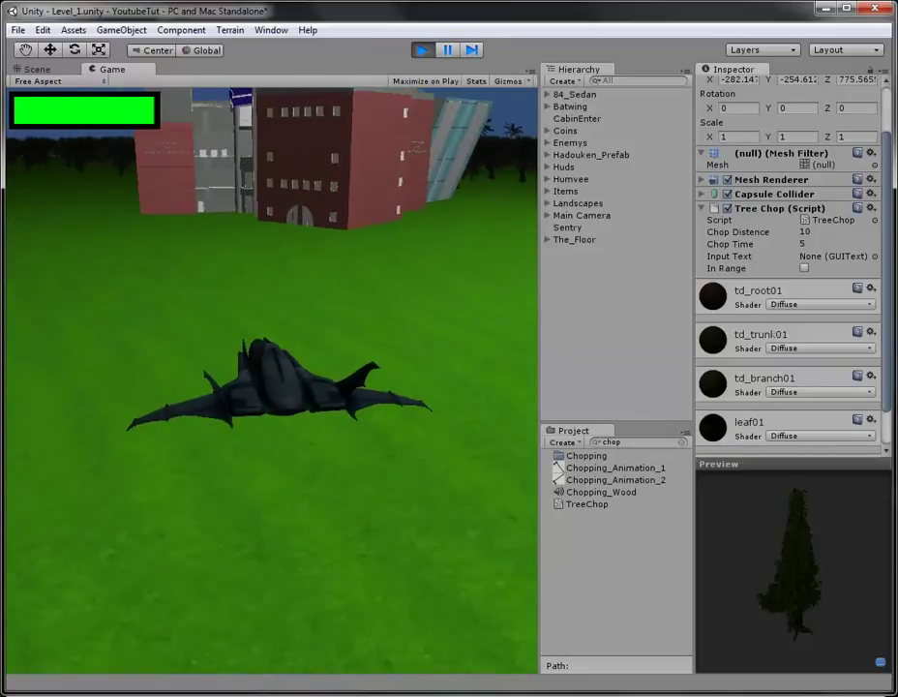
pyautogui.press('a')
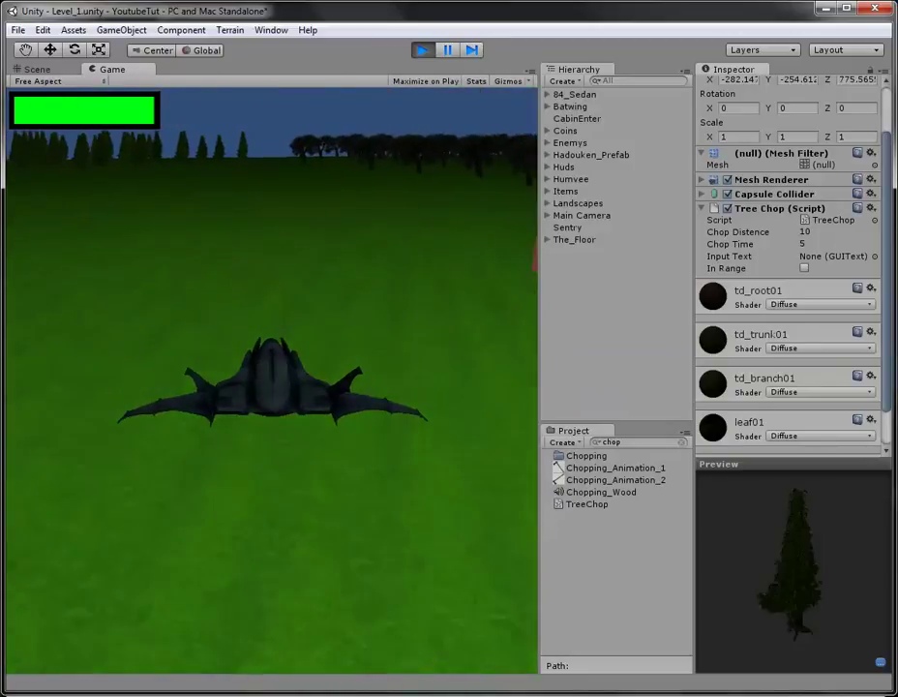
pyautogui.press('w')
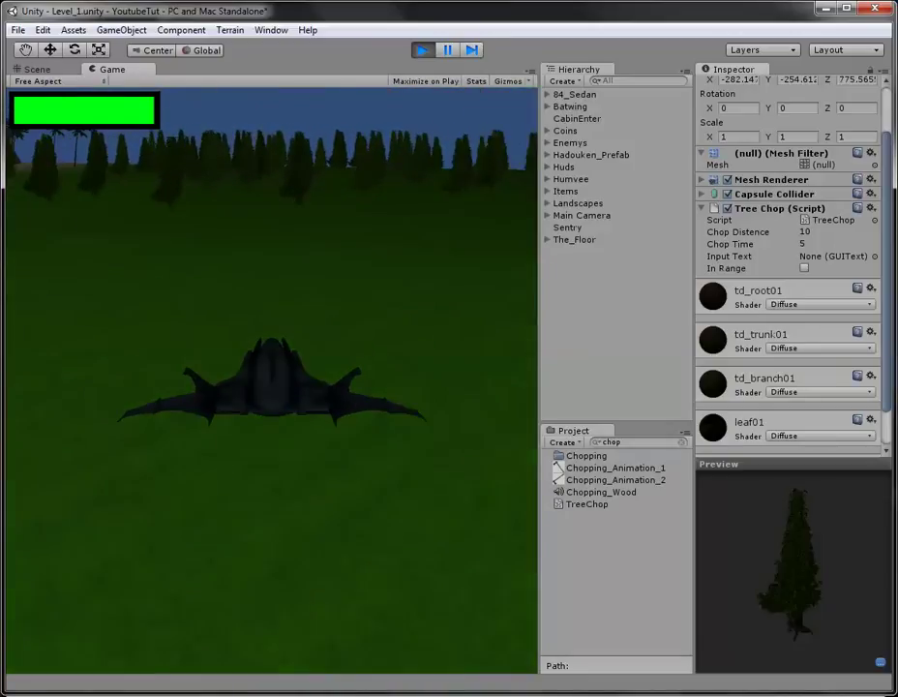
pyautogui.press('e')
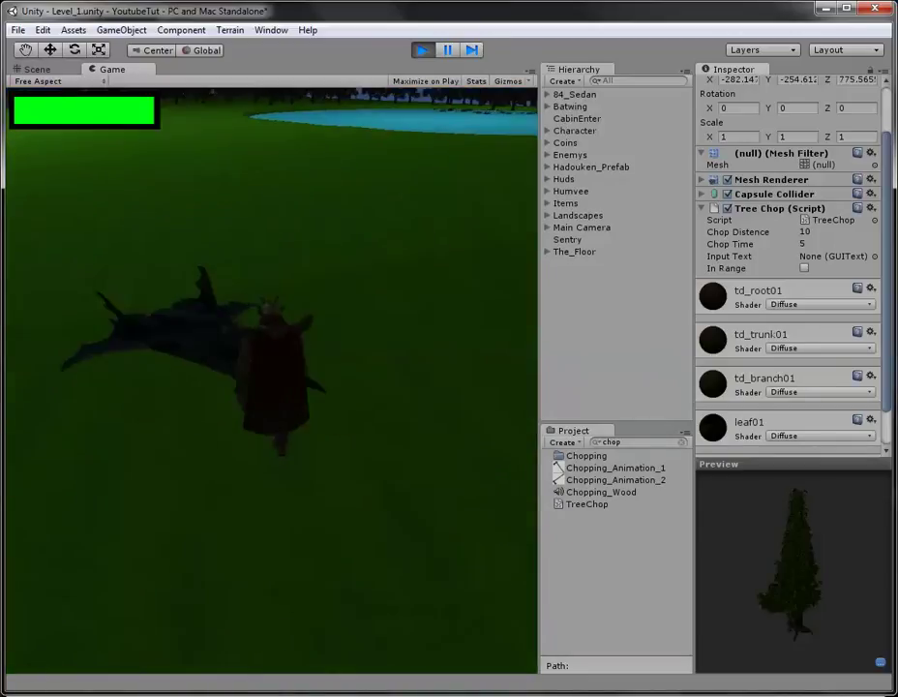
# Walk the character up to and between several needle trees to test the TreeChop script, and stop the game
pyautogui.press('w')
pyautogui.press('d')
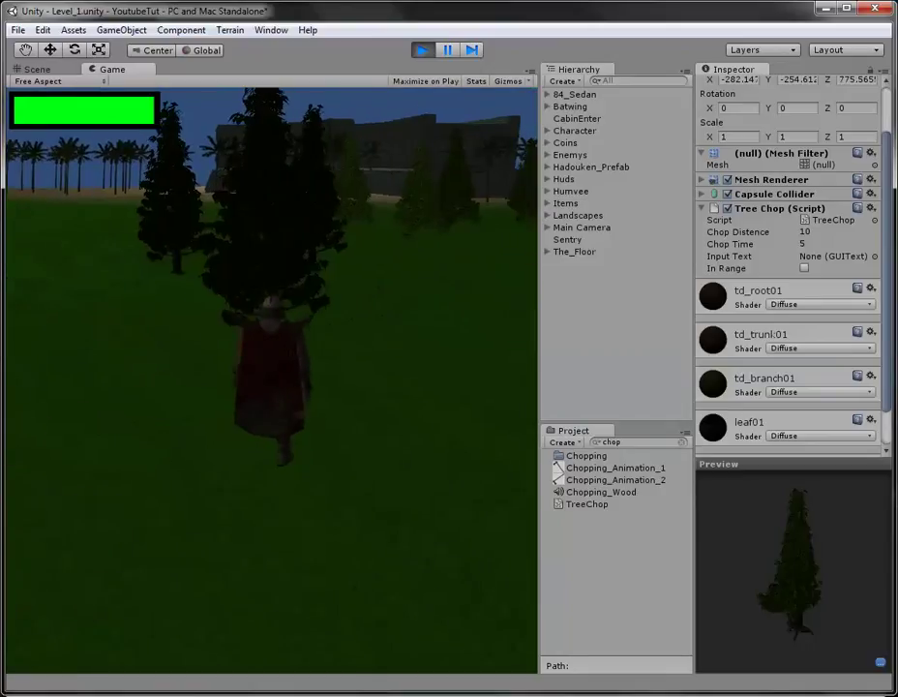
pyautogui.press('w')
pyautogui.press('a')
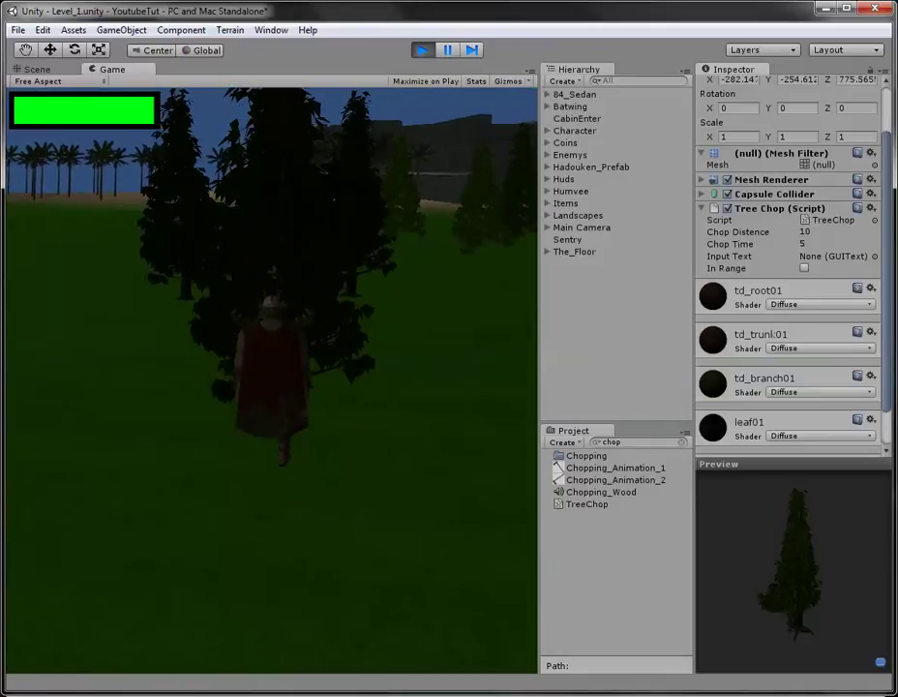
pyautogui.press('w')
pyautogui.press('d')
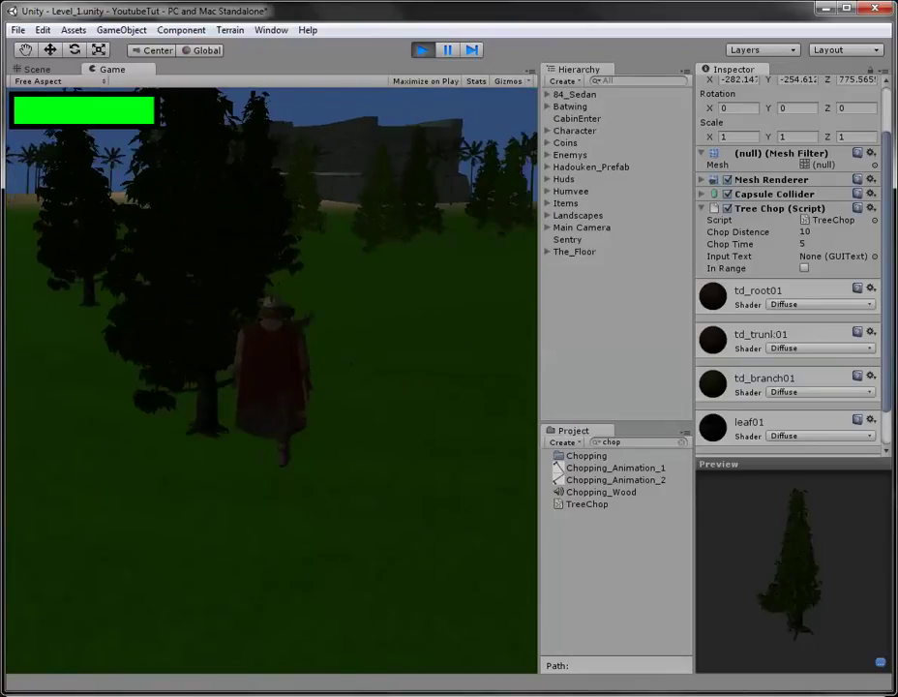
pyautogui.press('w')
pyautogui.press('a')
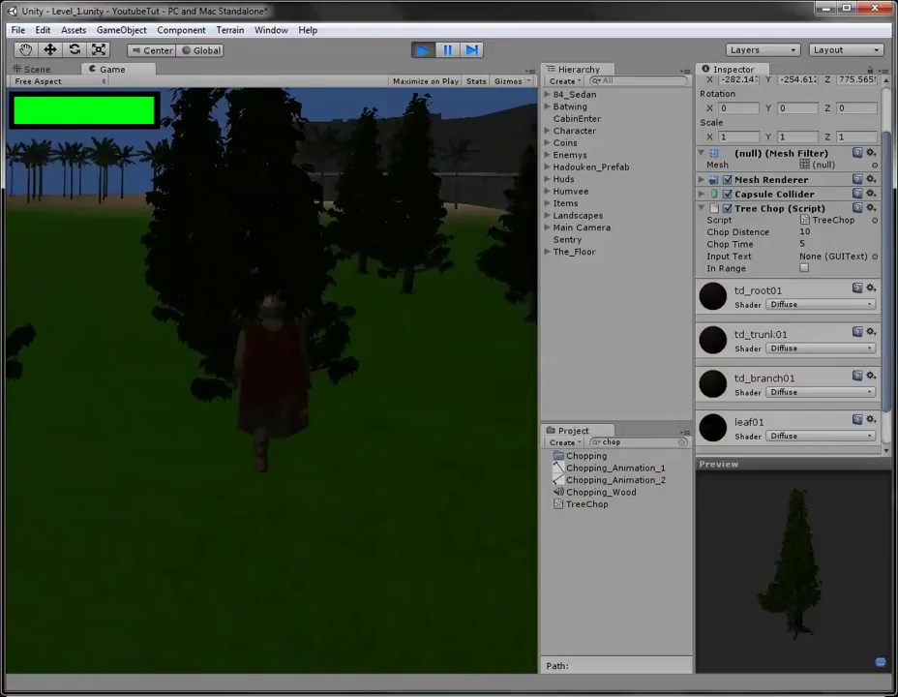
pyautogui.press('a')
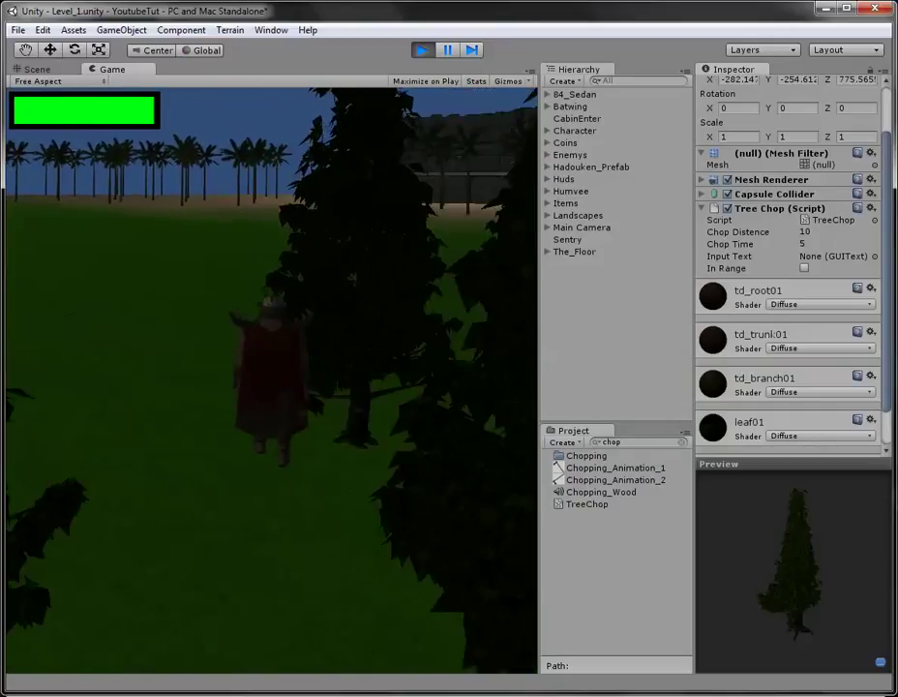
pyautogui.hotkey('ctrl', 'p')
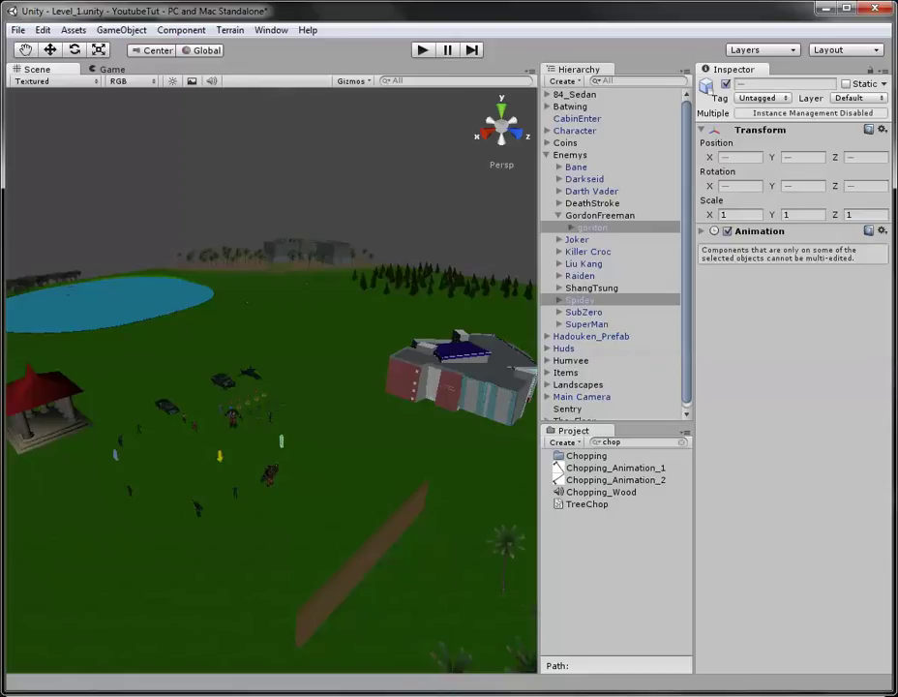
# Save the Level_1 scene and select The_Floor terrain in the scene
pyautogui.hotkey('ctrl', 's')
pyautogui.scroll(-10, 272, 381)
pyautogui.scroll(3, 272, 380)
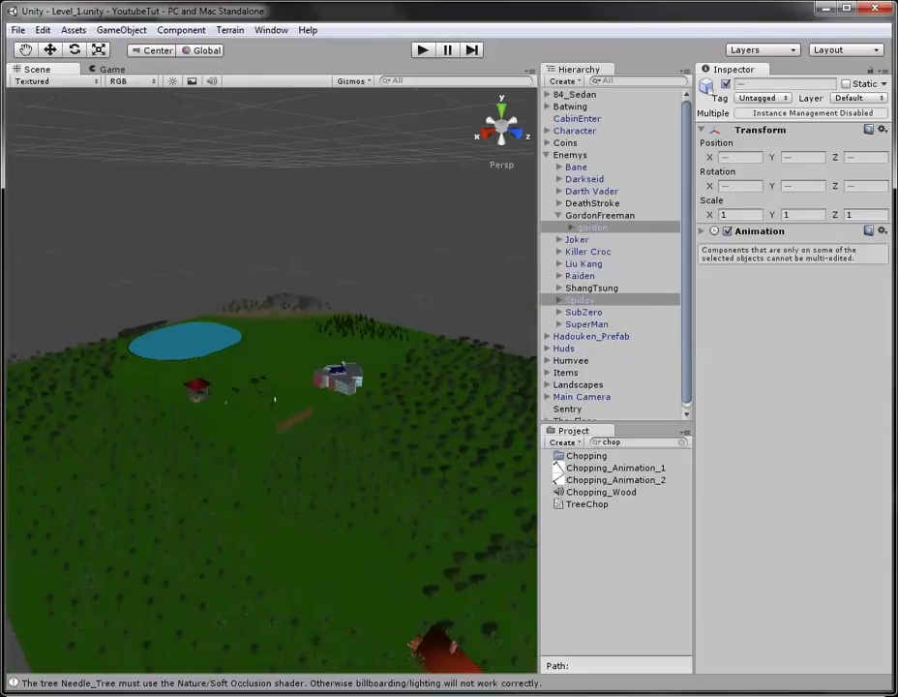
pyautogui.scroll(10, 275, 398)
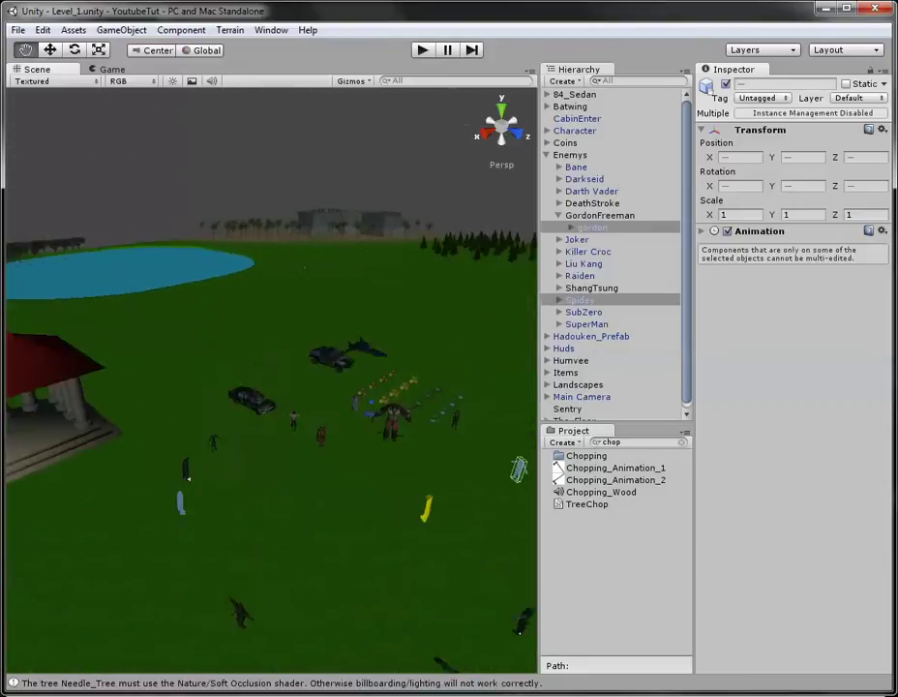
pyautogui.scroll(-2, 188, 477)
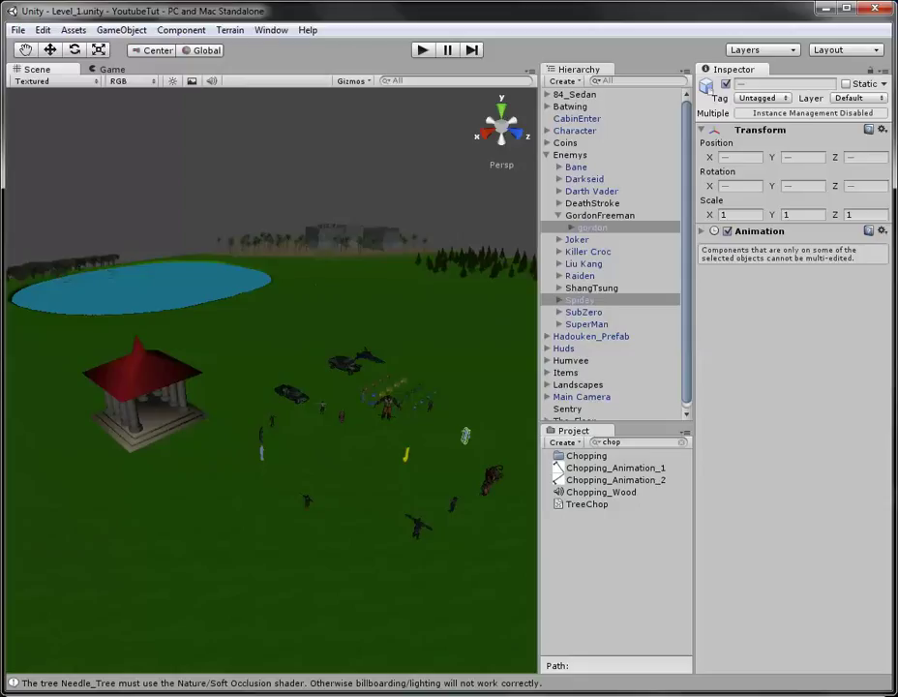
pyautogui.moveTo(188, 417); pyautogui.dragTo(381, 493, button='middle')
pyautogui.click(382, 494)
pyautogui.scroll(3, 272, 380)
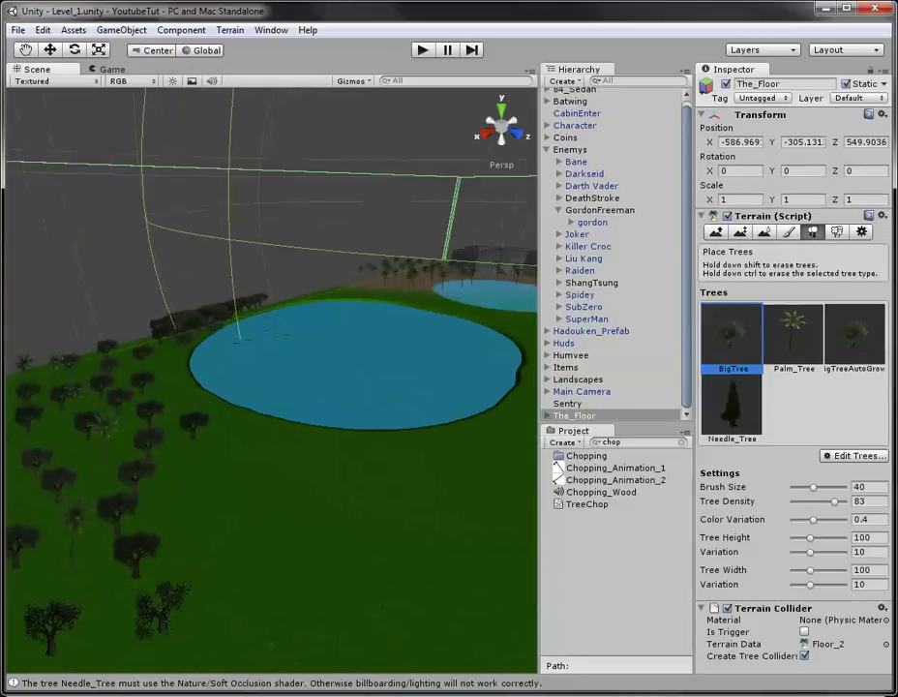
# Survey the terrain from above and in perspective, and read the Needle_Tree message in the console before closing it
pyautogui.click(502, 110)
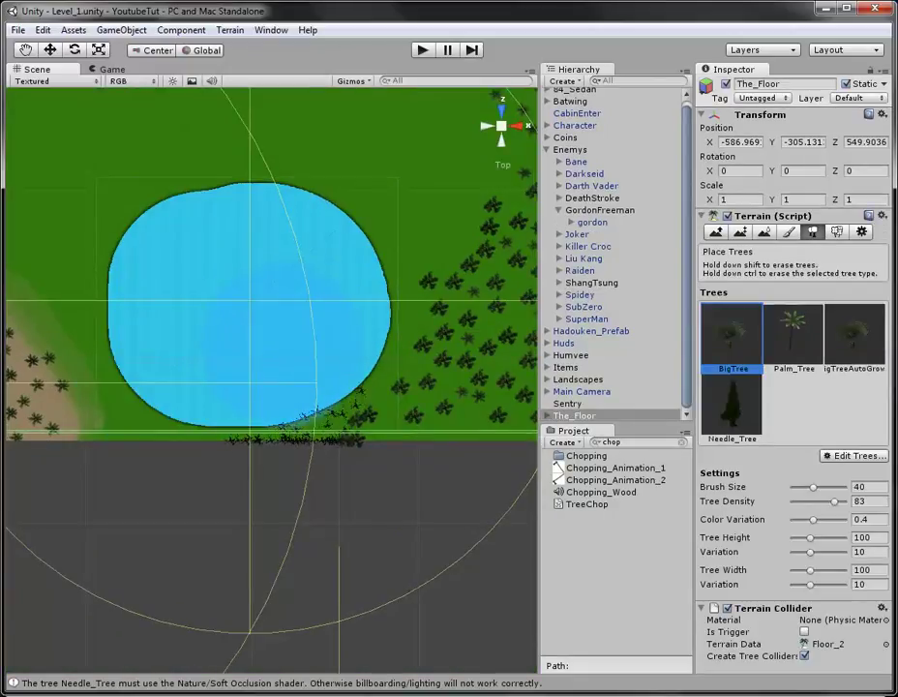
pyautogui.click(501, 126)
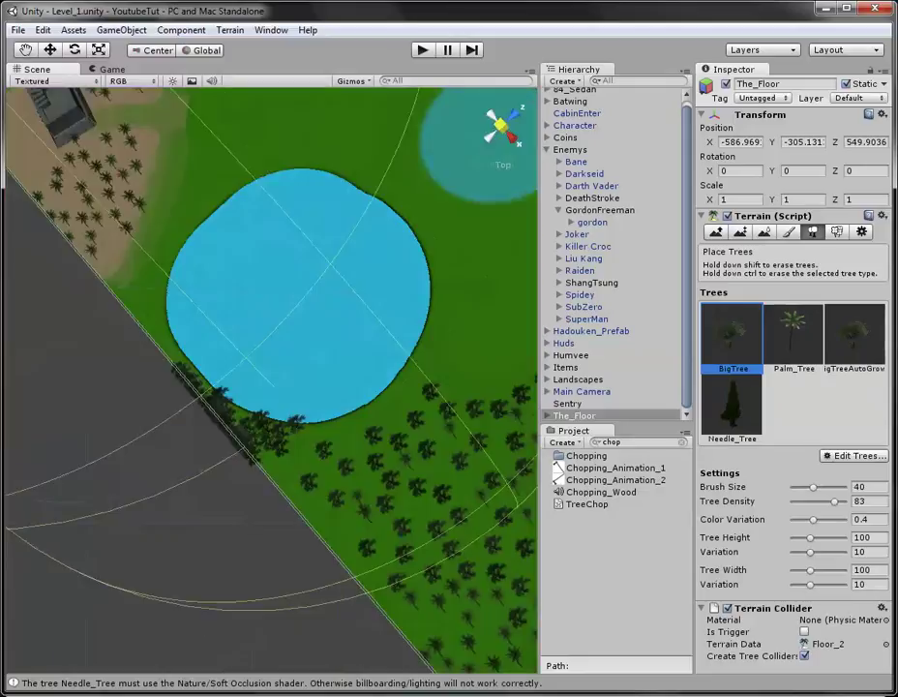
pyautogui.scroll(-3, 271, 378)
pyautogui.moveTo(427, 351); pyautogui.dragTo(300, 346, button='middle')
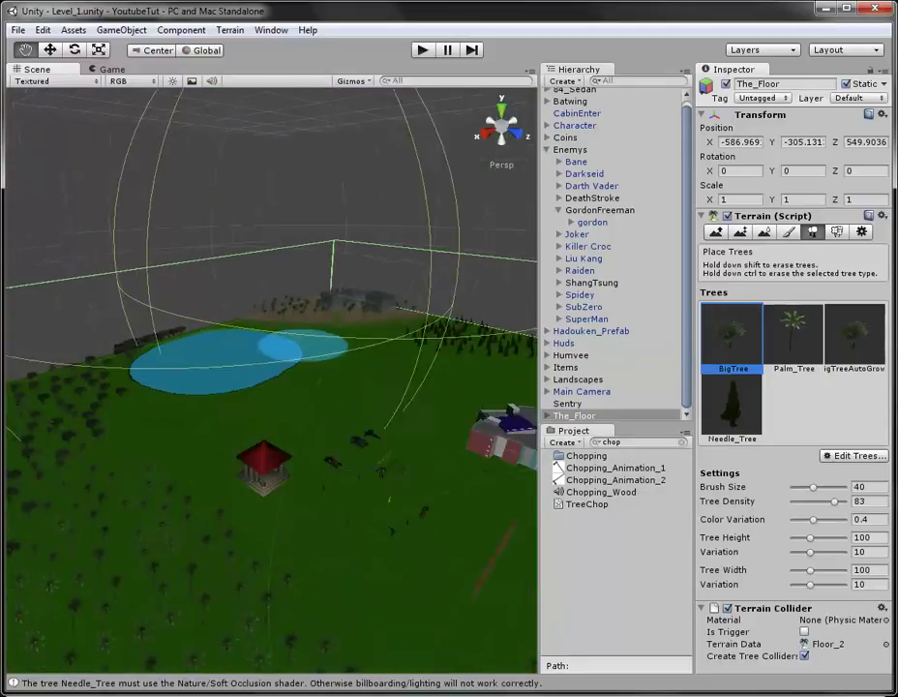
pyautogui.scroll(-2, 301, 347)
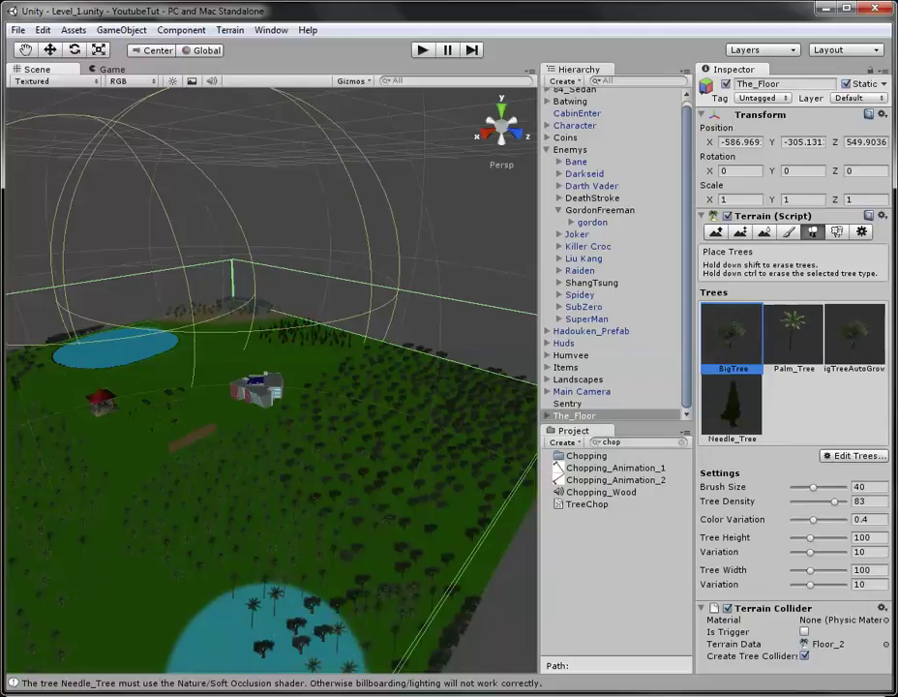
pyautogui.click(268, 682)
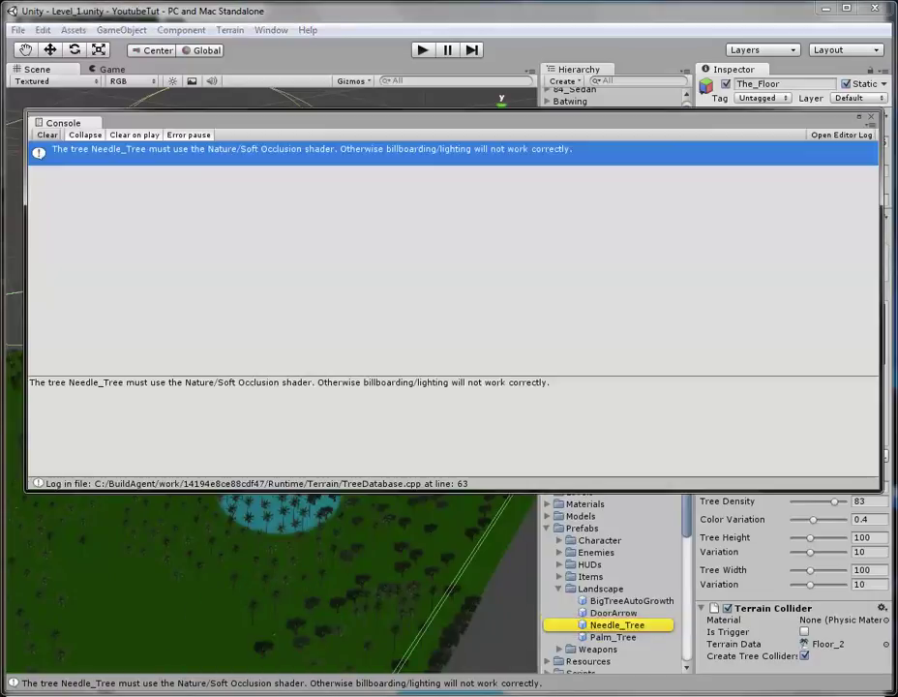
pyautogui.click(869, 116)
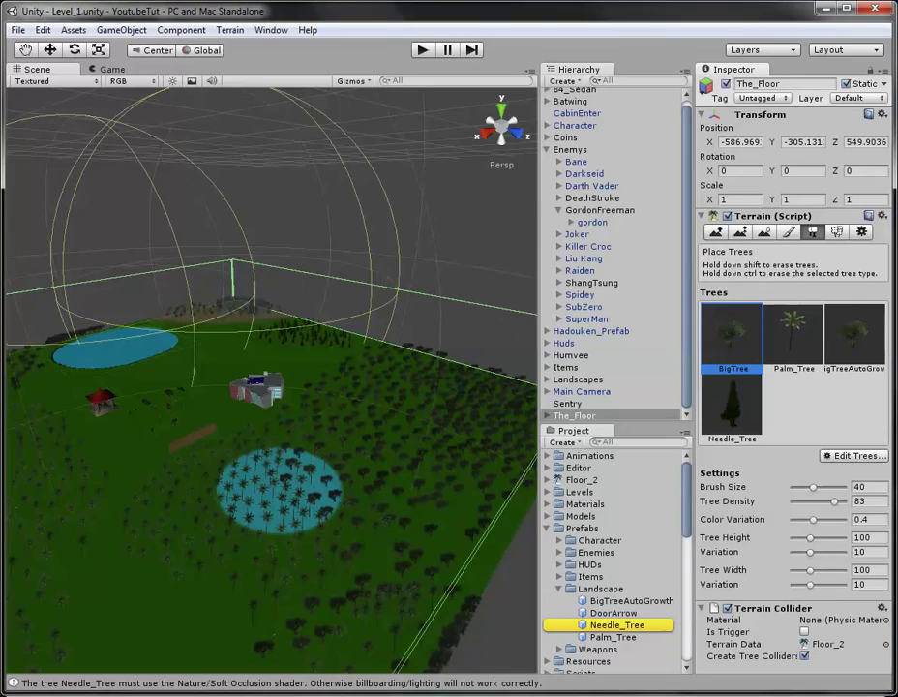